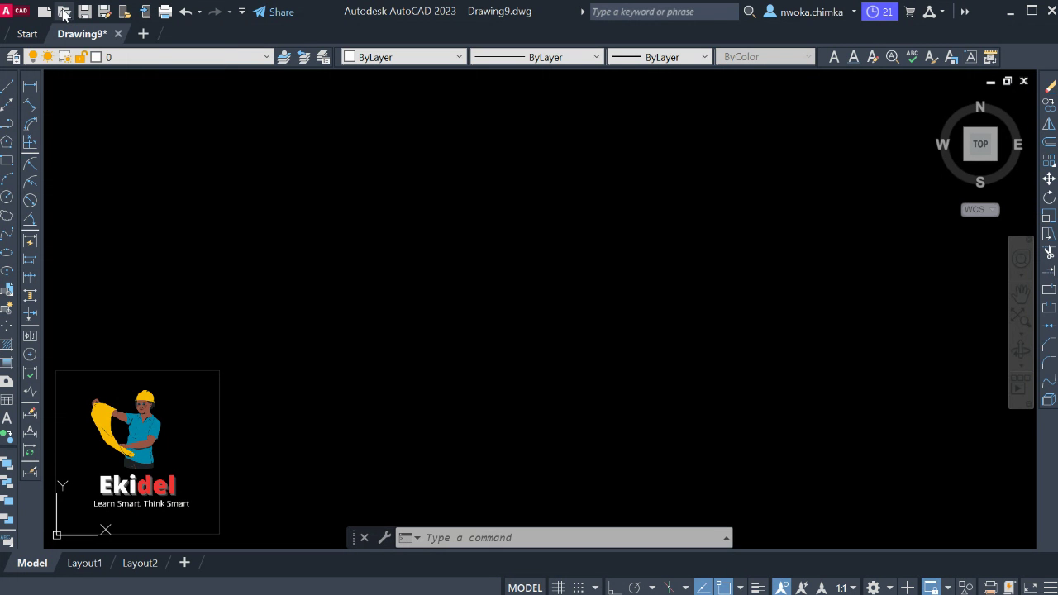
Step: Open Drawing1 from Documents\Prota Structure 2021 files, reaching the foreign DWG warning
key("ctrl+o")
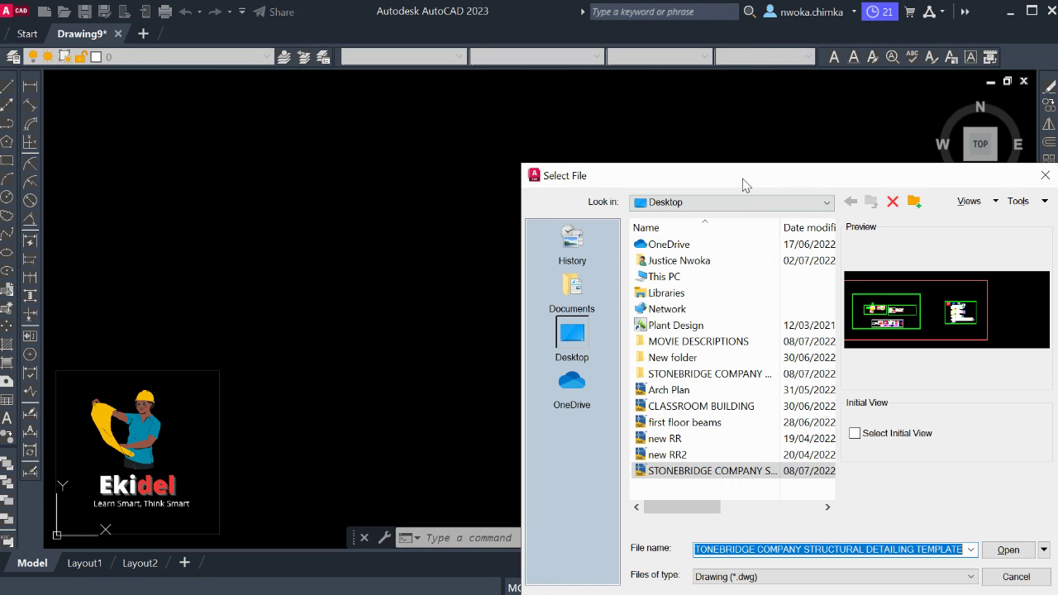
left_click_drag(742, 184, 504, 112)
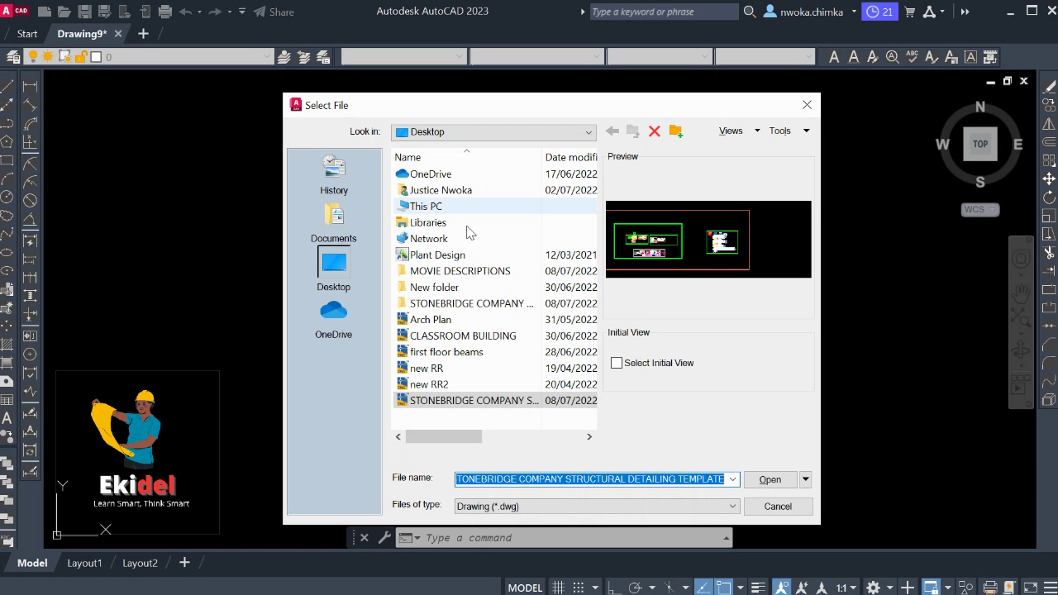
left_click(341, 216)
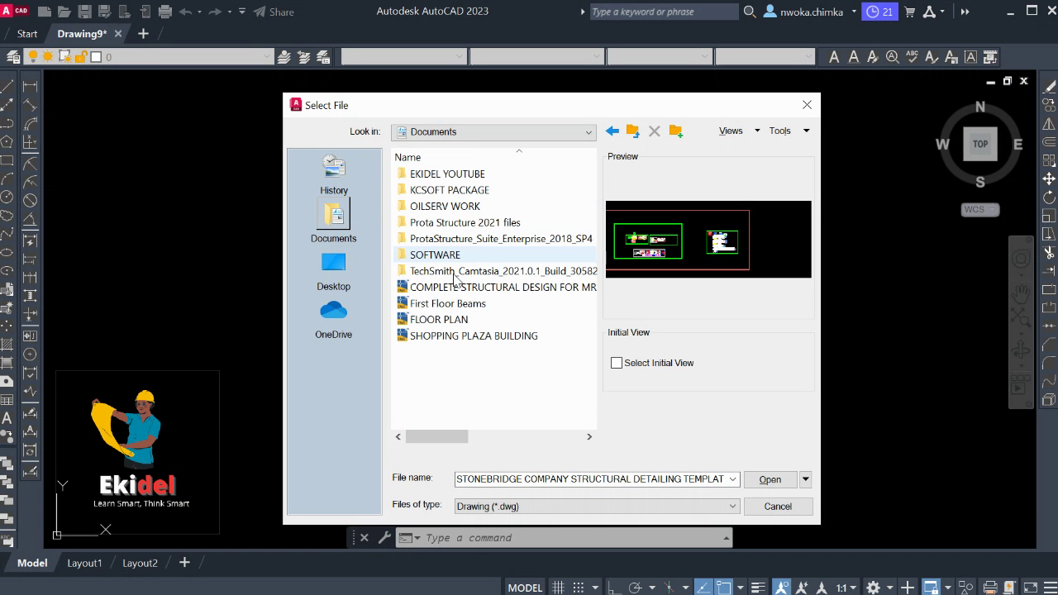
double_click(470, 226)
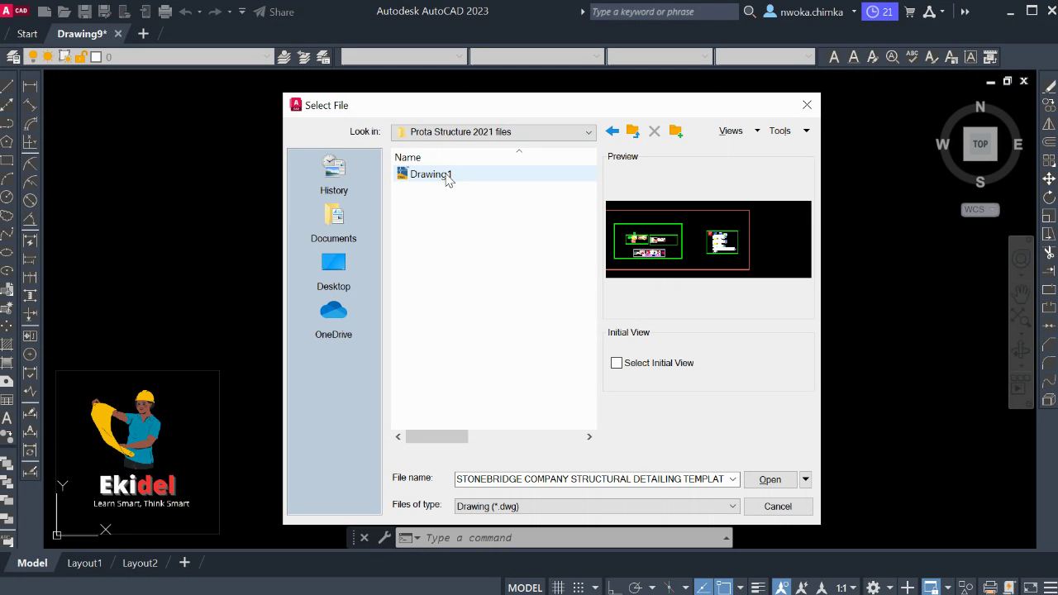
left_click(428, 180)
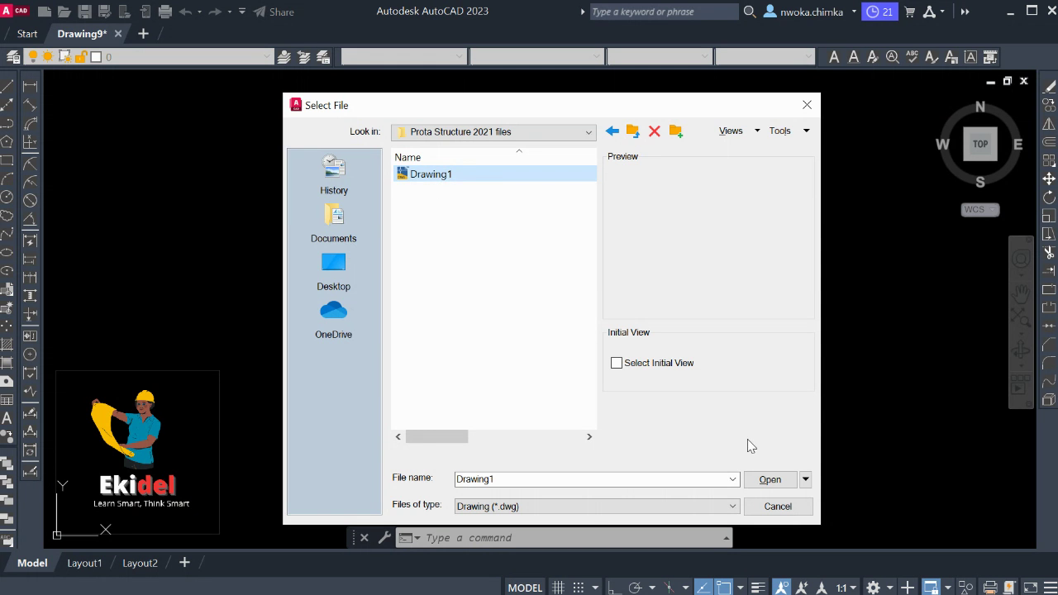
left_click(762, 480)
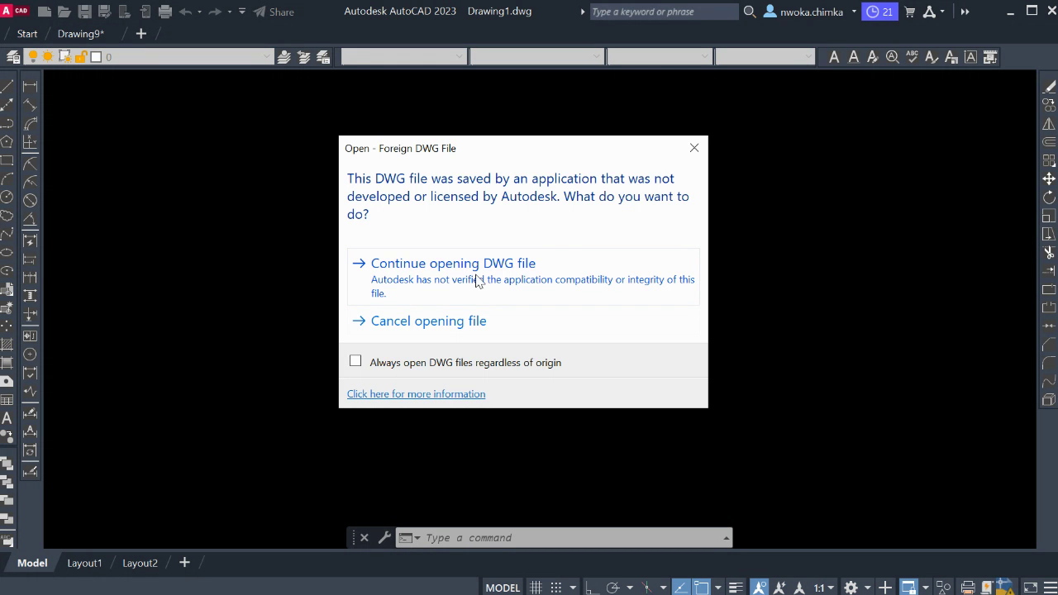
Step: Continue opening the non-Autodesk DWG so Drawing1 loads, and zoom in
left_click(484, 267)
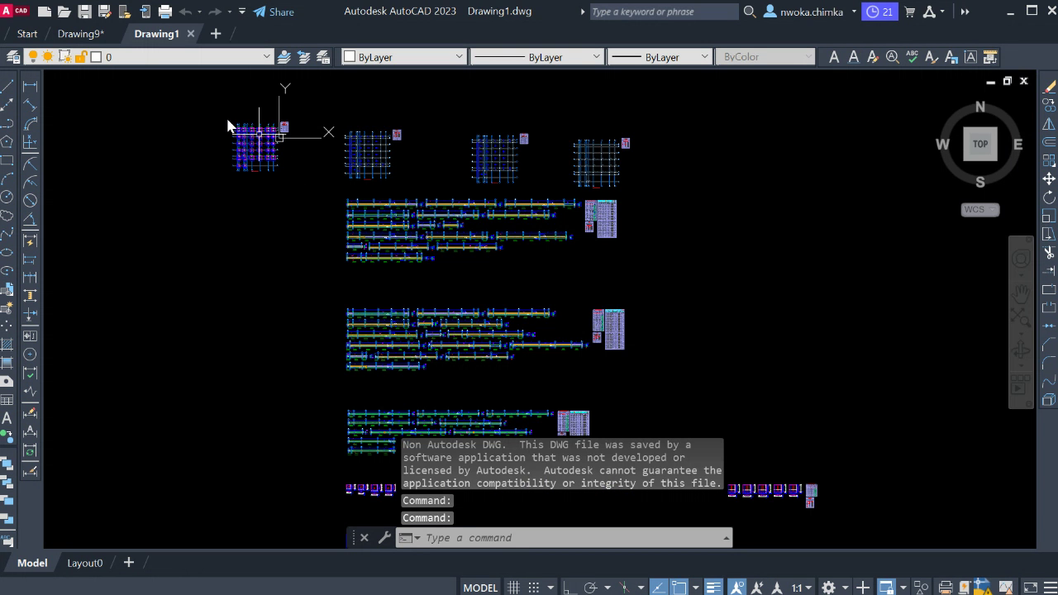
scroll(231, 122, "up", 2)
scroll(302, 201, "up", 2)
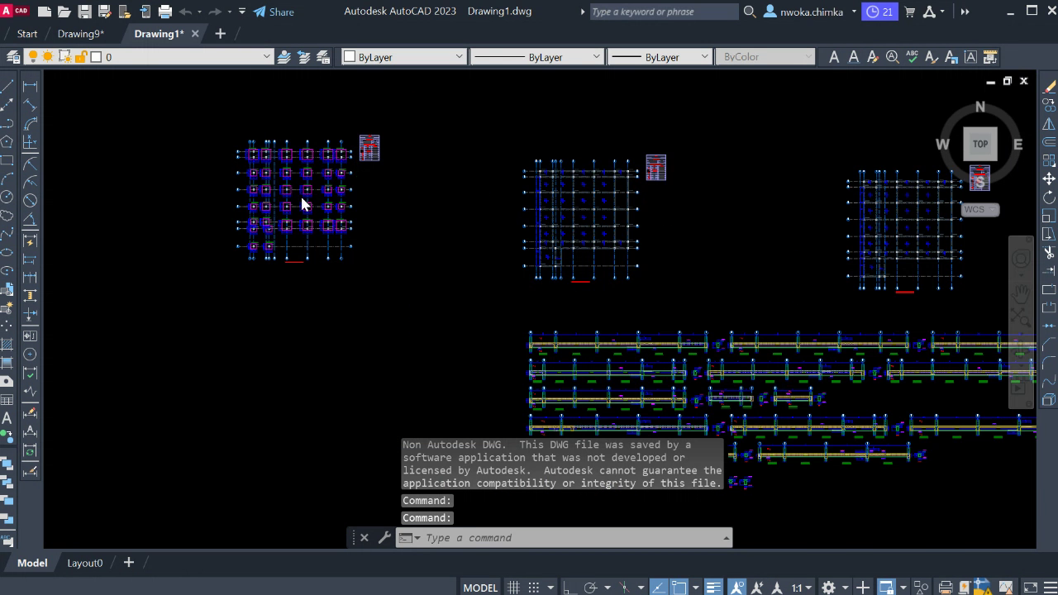
scroll(300, 193, "up", 2)
scroll(279, 264, "up", 3)
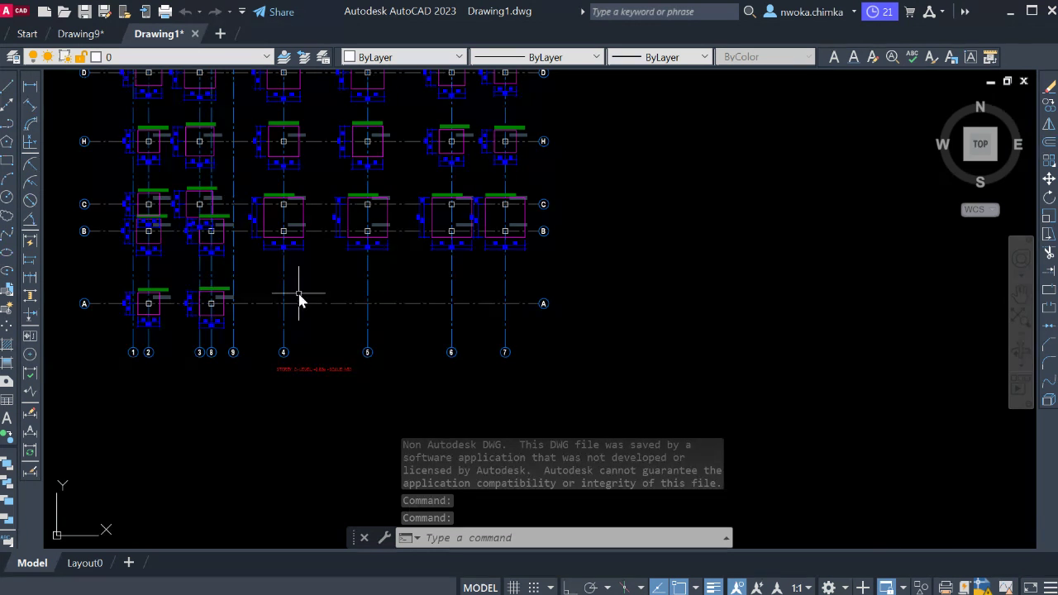
Step: Zoom and pan to inspect the footing plans, column grids and beam elevation sheets
scroll(302, 296, "down", 1)
scroll(314, 298, "down", 2)
scroll(556, 295, "up", 4)
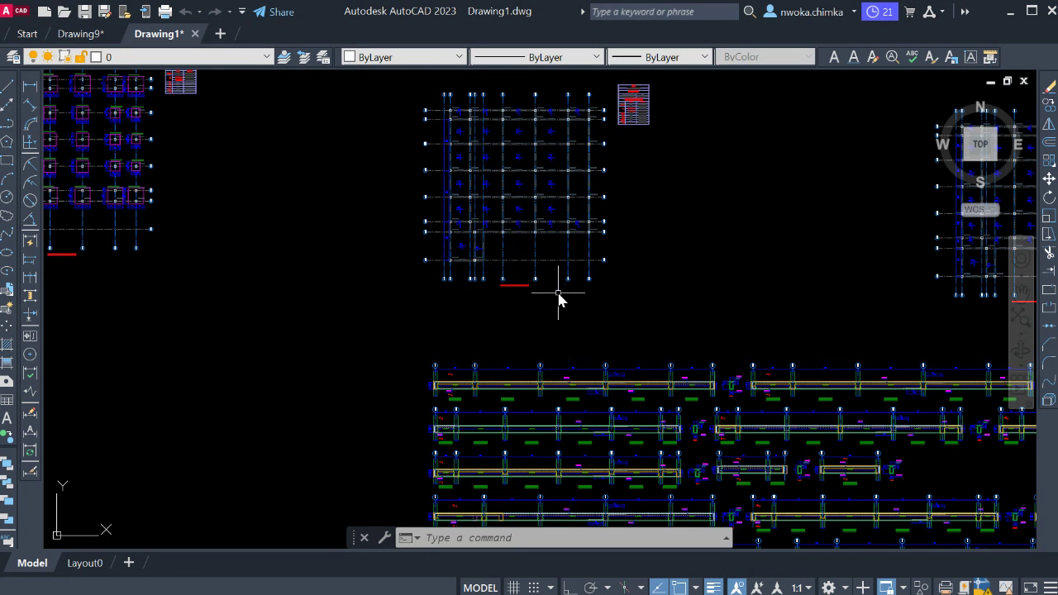
scroll(510, 284, "up", 3)
scroll(510, 281, "up", 2)
scroll(494, 281, "down", 4)
scroll(495, 281, "down", 3)
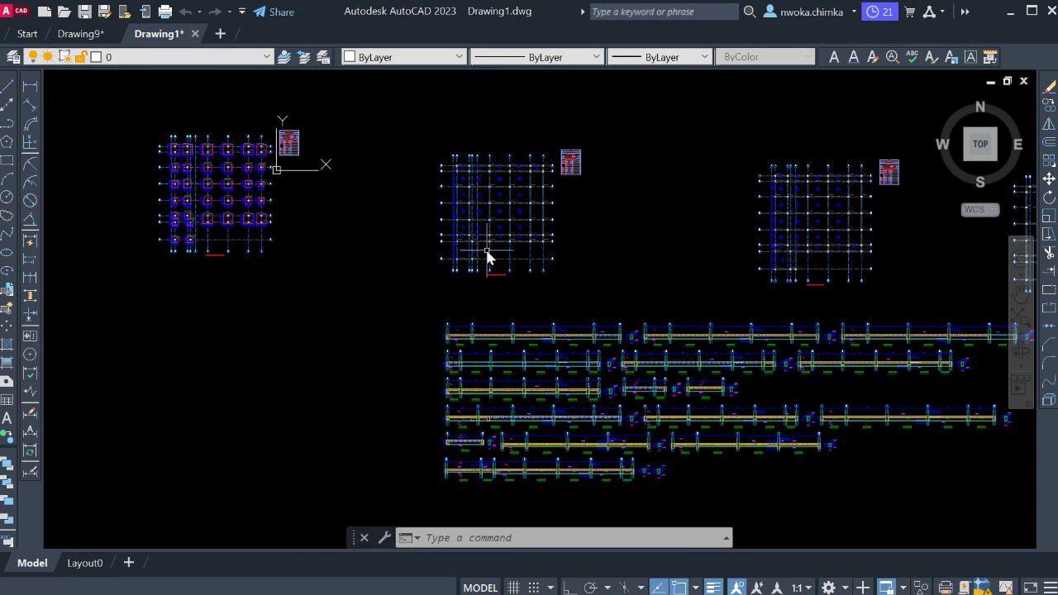
scroll(346, 221, "down", 2)
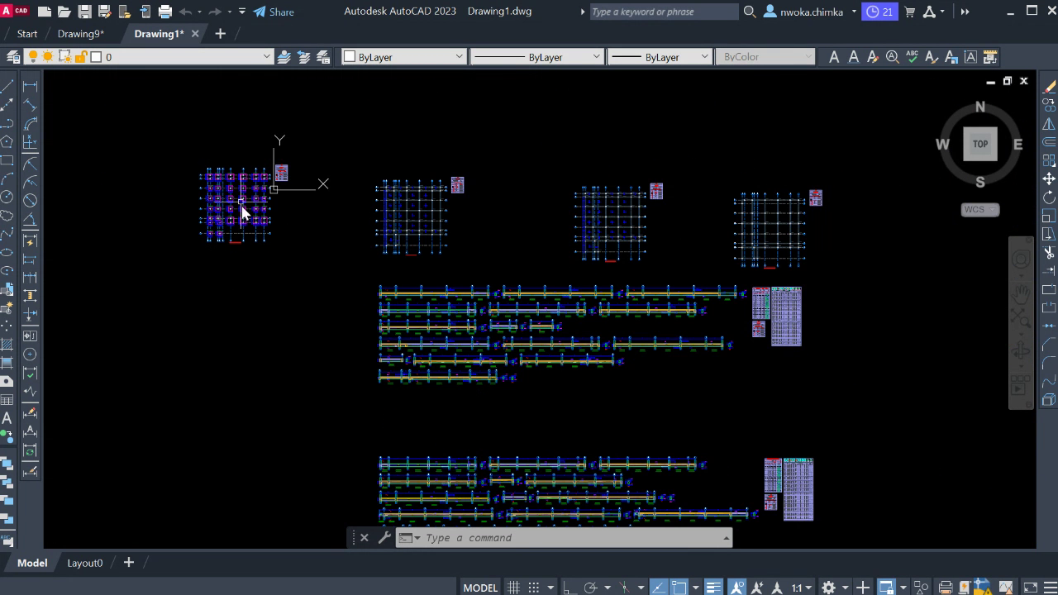
scroll(227, 243, "up", 5)
scroll(234, 201, "down", 1)
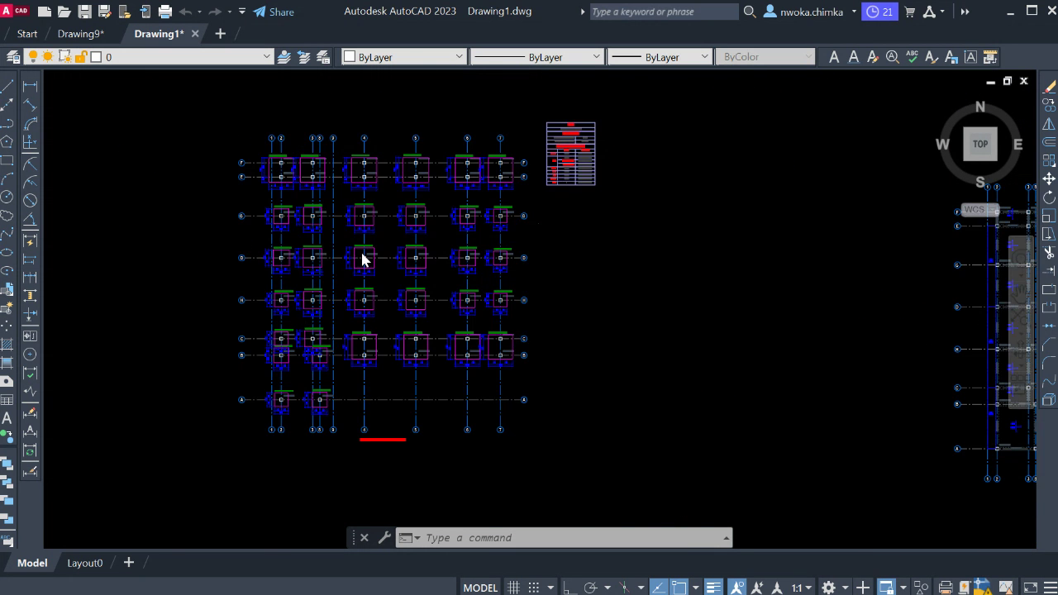
scroll(366, 259, "up", 2)
scroll(372, 347, "down", 2)
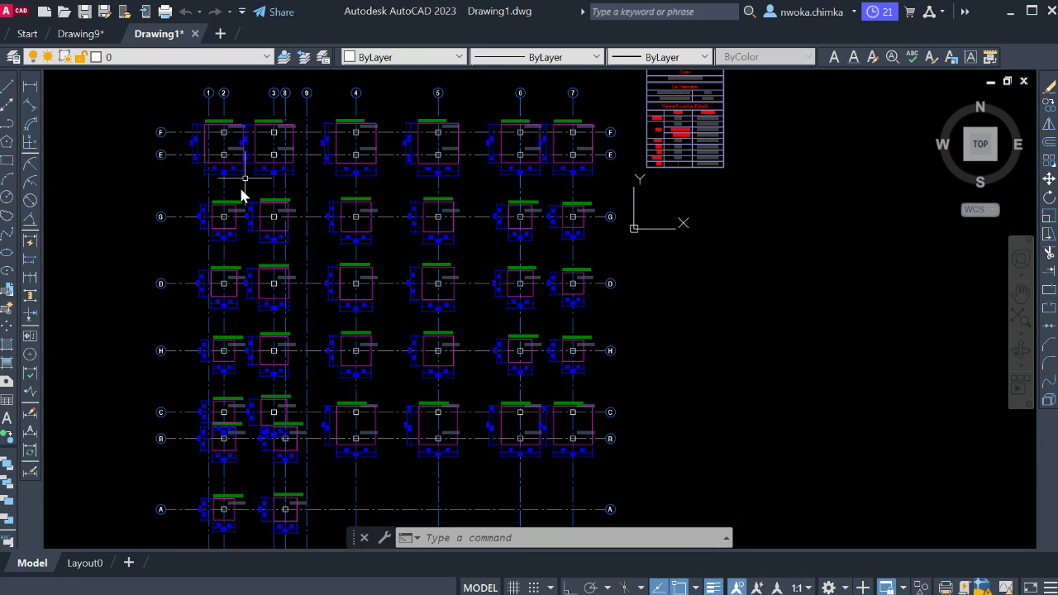
scroll(357, 170, "down", 2)
scroll(253, 243, "down", 4)
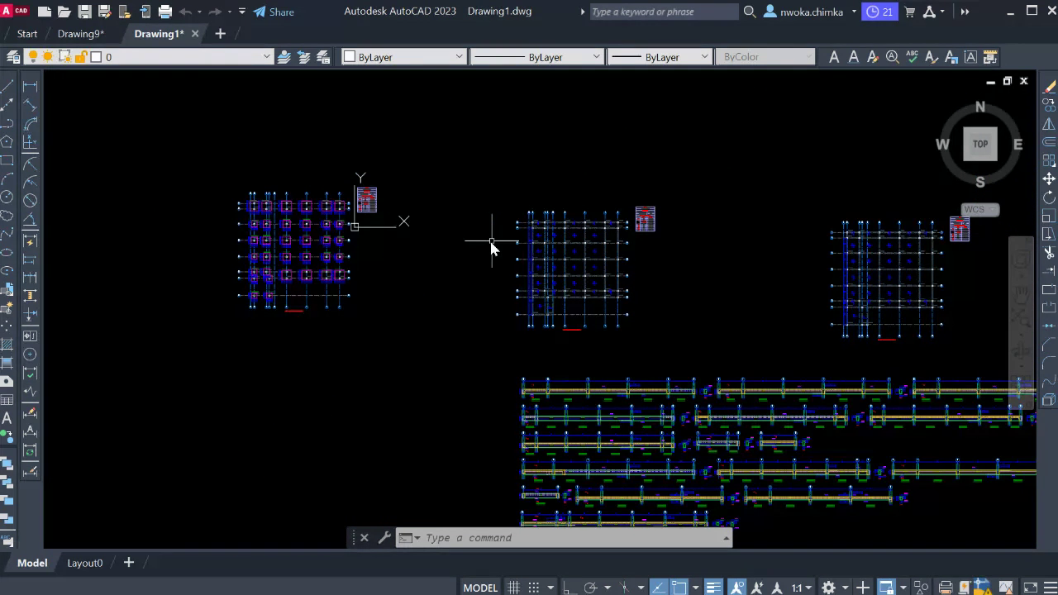
scroll(321, 173, "down", 2)
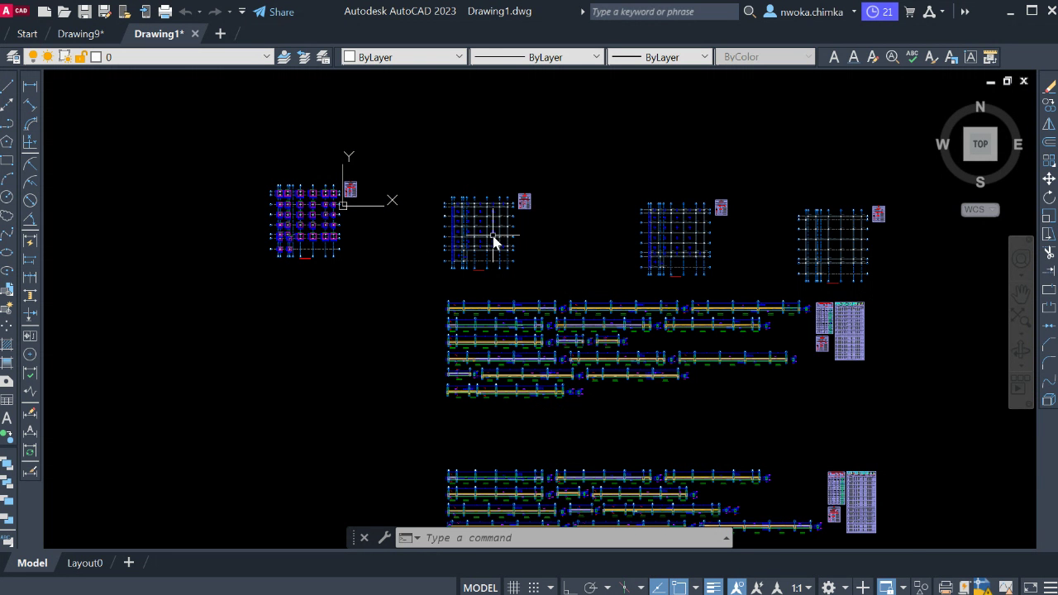
scroll(493, 241, "down", 2)
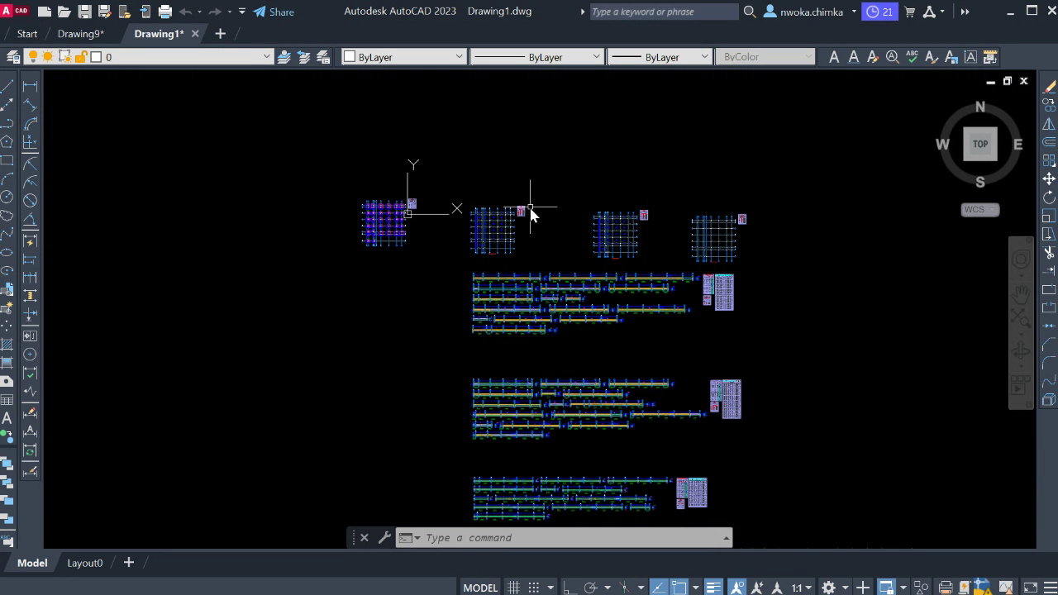
scroll(521, 215, "up", 2)
scroll(463, 219, "up", 1)
scroll(554, 209, "down", 1)
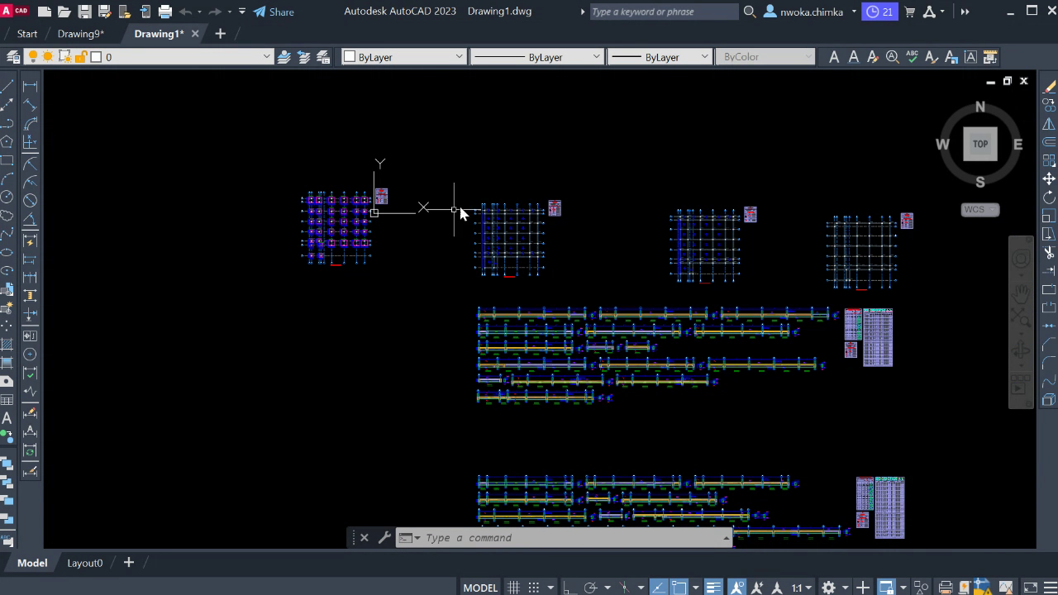
scroll(495, 211, "up", 2)
scroll(607, 203, "down", 2)
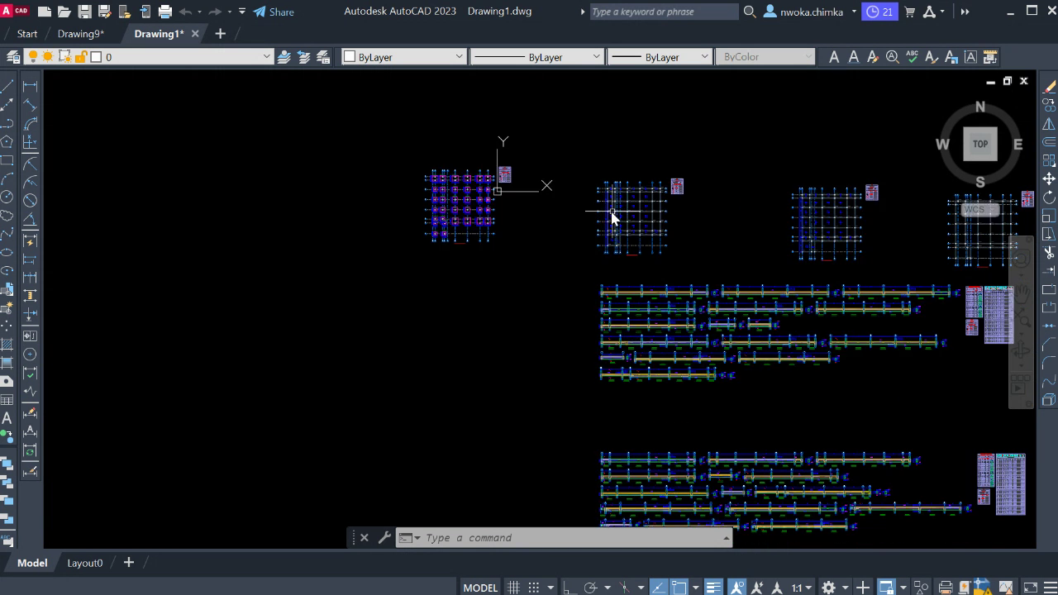
scroll(612, 216, "down", 1)
middle_click_drag(702, 278, 529, 243)
scroll(529, 243, "up", 3)
scroll(479, 221, "down", 2)
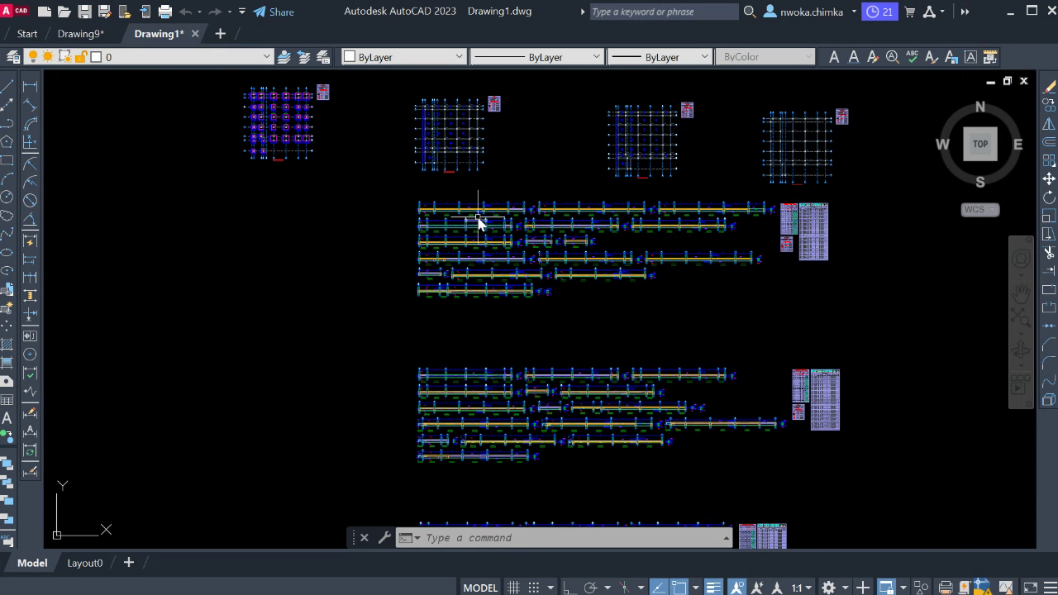
scroll(502, 219, "down", 2)
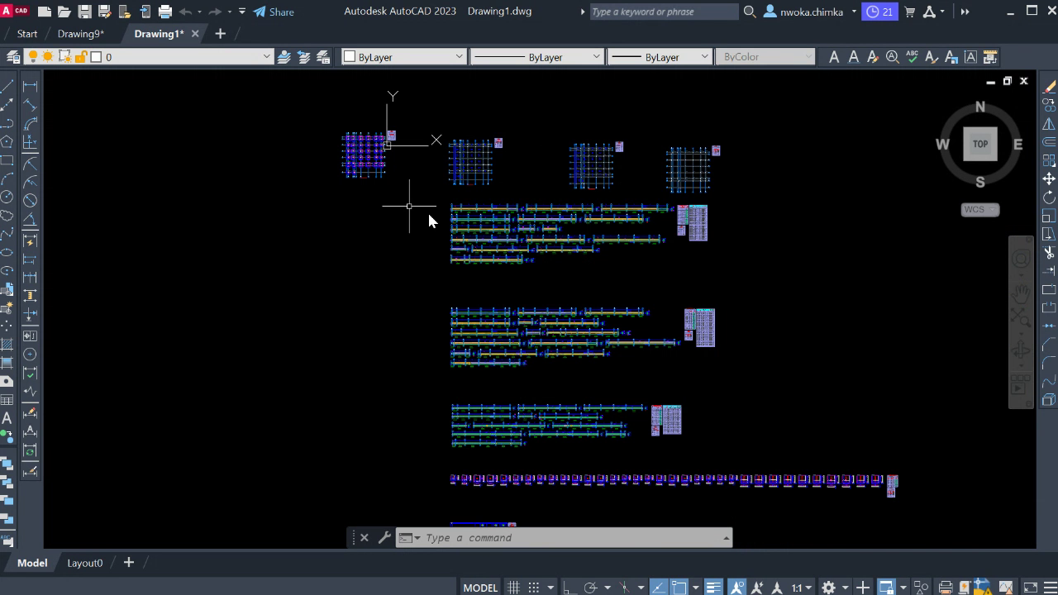
scroll(417, 128, "up", 5)
scroll(290, 190, "up", 1)
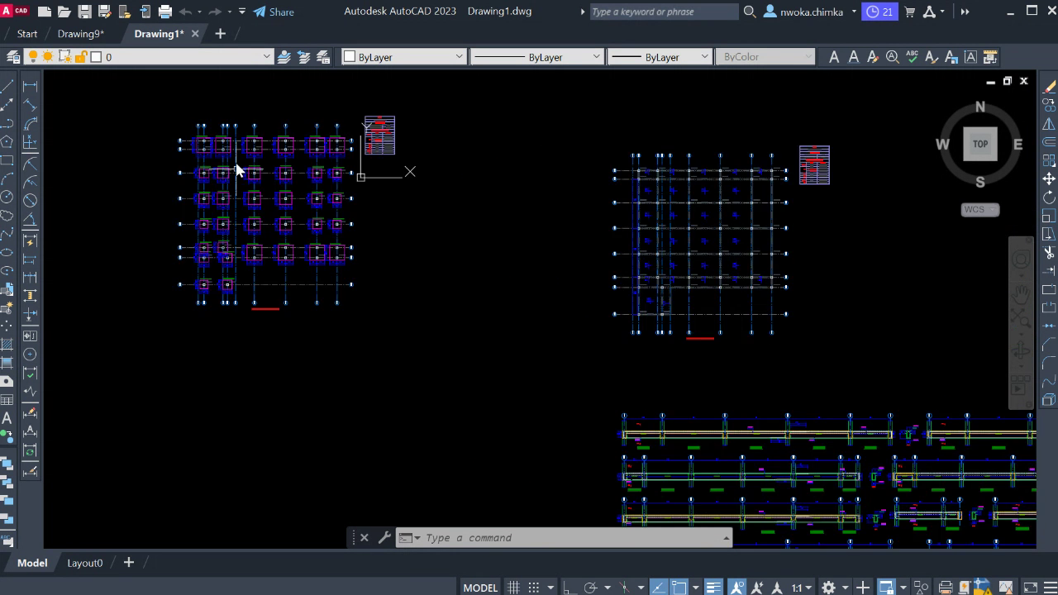
scroll(322, 175, "down", 2)
scroll(611, 331, "up", 2)
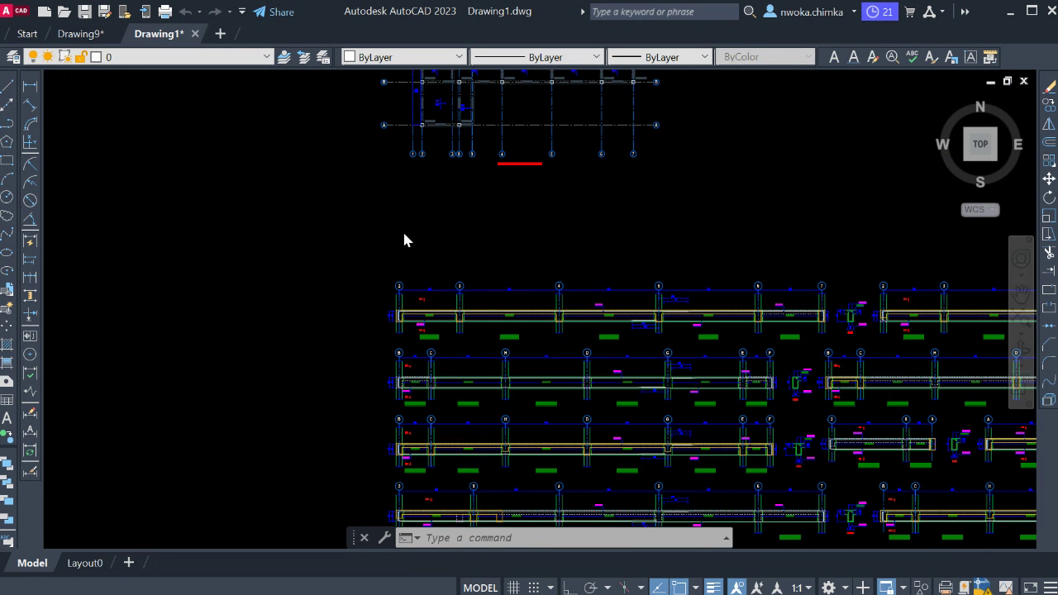
scroll(404, 239, "down", 2)
scroll(484, 358, "up", 2)
scroll(432, 220, "up", 1)
scroll(432, 219, "up", 1)
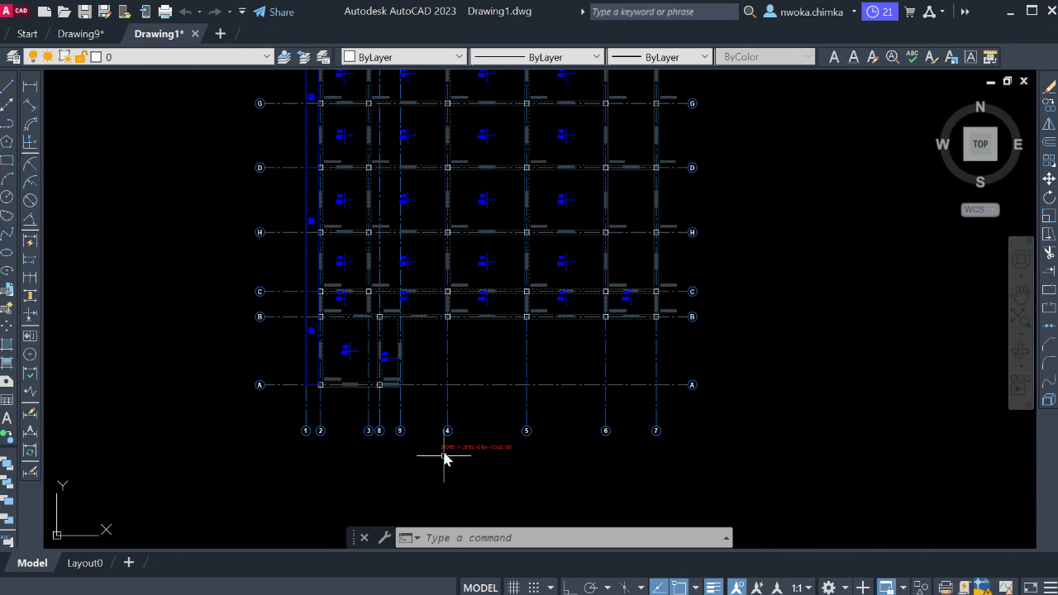
scroll(444, 460, "up", 3)
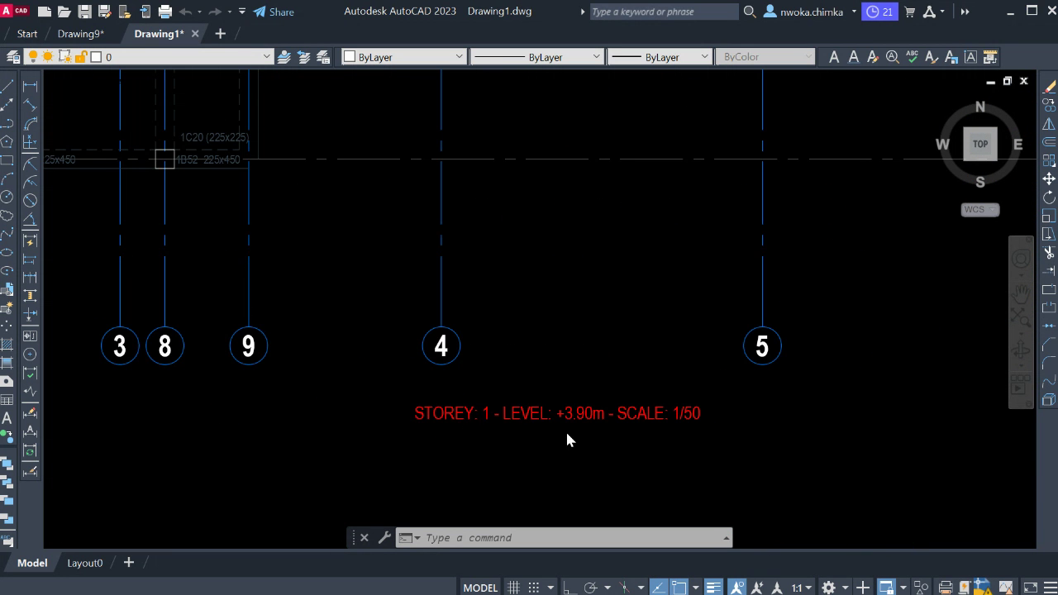
scroll(567, 434, "down", 3)
scroll(583, 396, "up", 1)
scroll(548, 335, "down", 3)
scroll(559, 218, "up", 4)
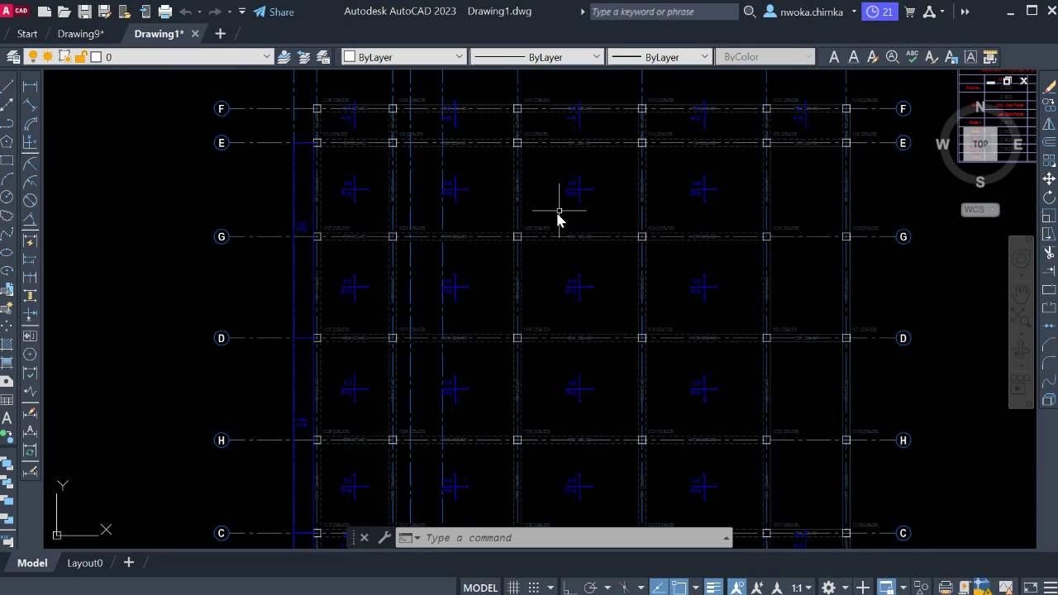
scroll(576, 229, "down", 4)
scroll(436, 254, "down", 3)
scroll(289, 229, "up", 3)
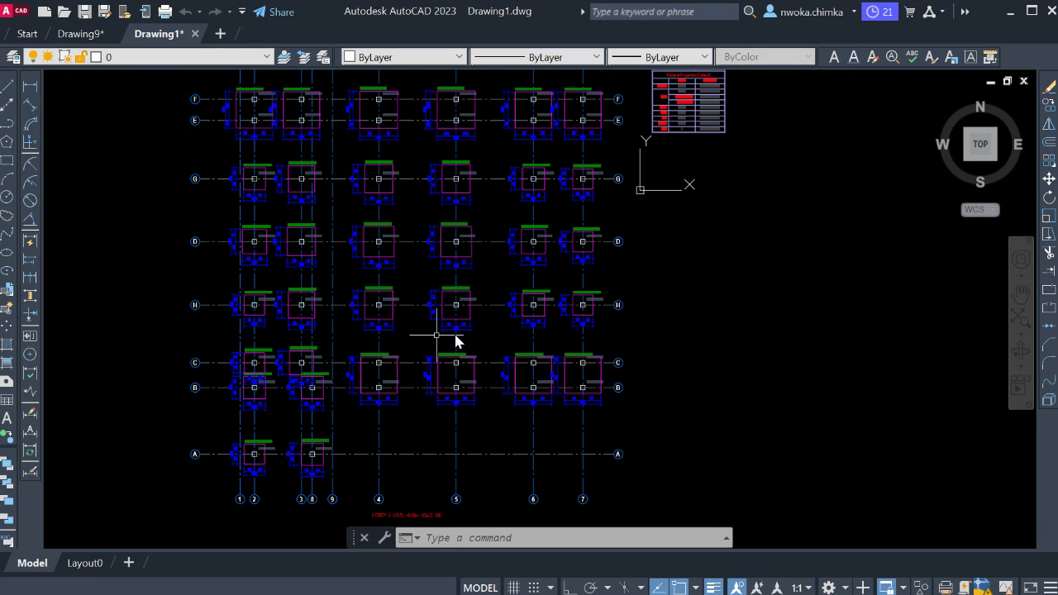
scroll(486, 357, "down", 2)
scroll(447, 380, "down", 2)
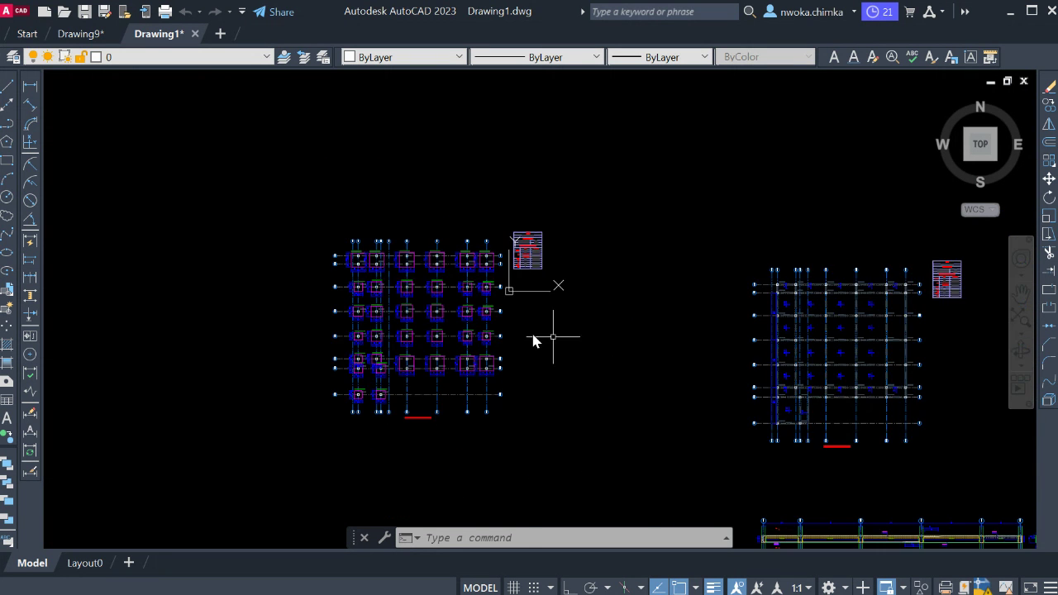
scroll(231, 319, "down", 2)
scroll(529, 322, "down", 2)
scroll(567, 340, "down", 2)
scroll(567, 341, "up", 5)
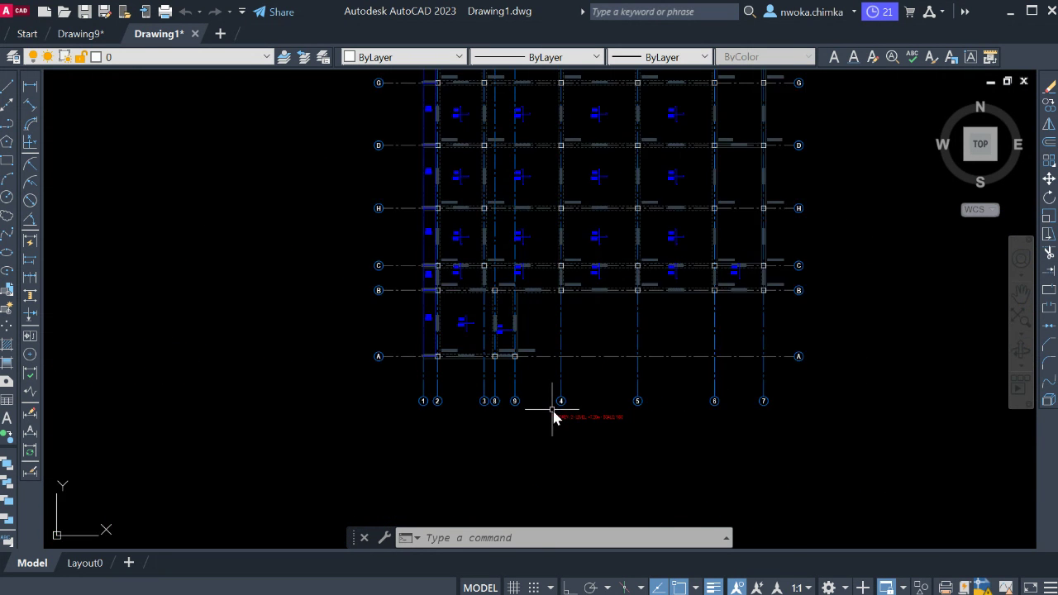
scroll(579, 405, "down", 1)
scroll(628, 410, "up", 1)
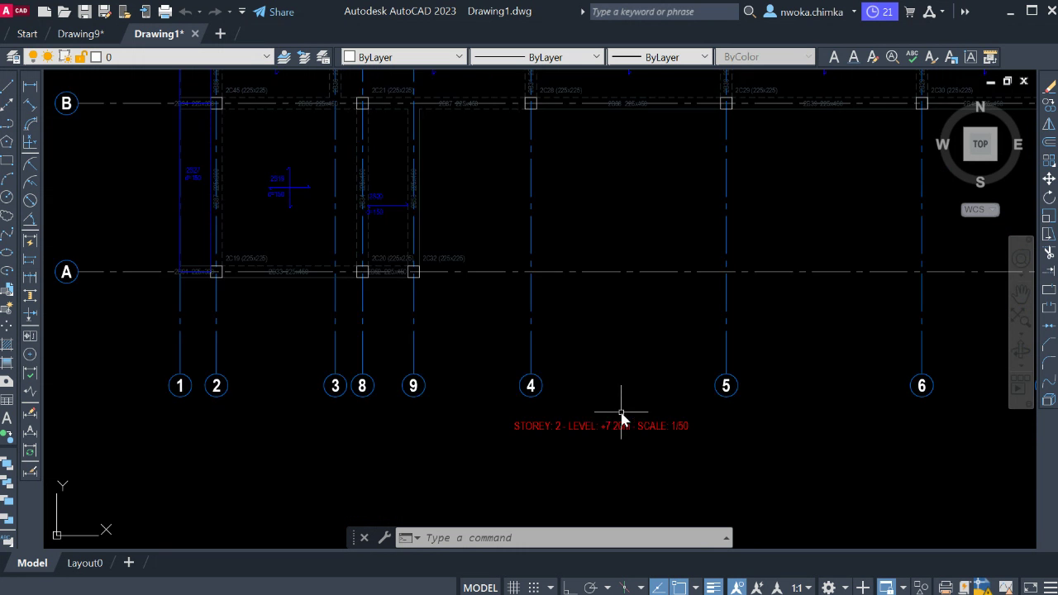
scroll(621, 418, "up", 1)
scroll(571, 413, "down", 1)
middle_click_drag(580, 389, 593, 469)
scroll(592, 469, "down", 1)
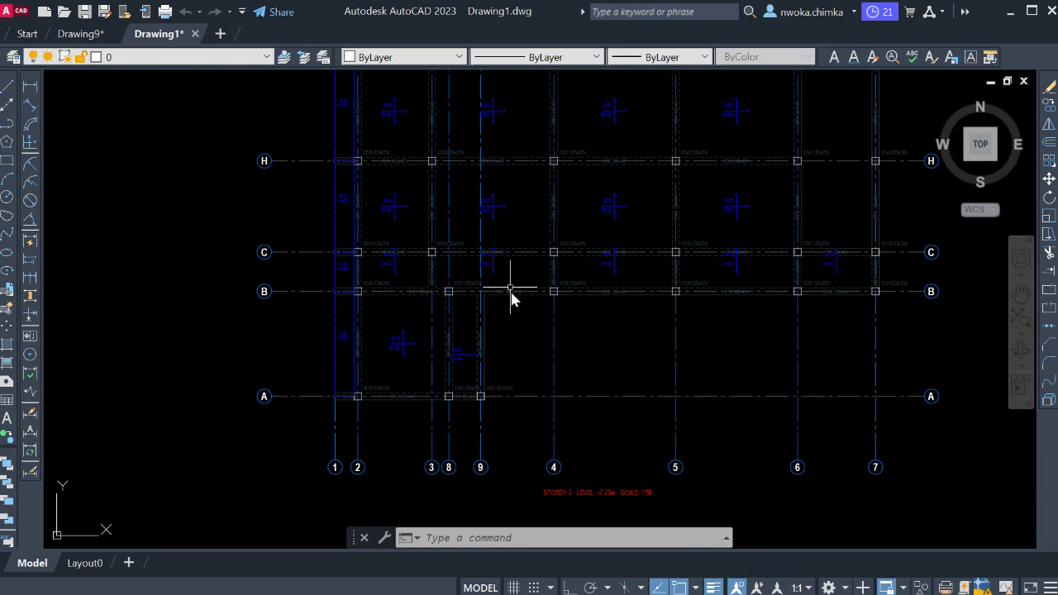
scroll(517, 244, "up", 1)
scroll(443, 263, "down", 1)
scroll(455, 264, "down", 2)
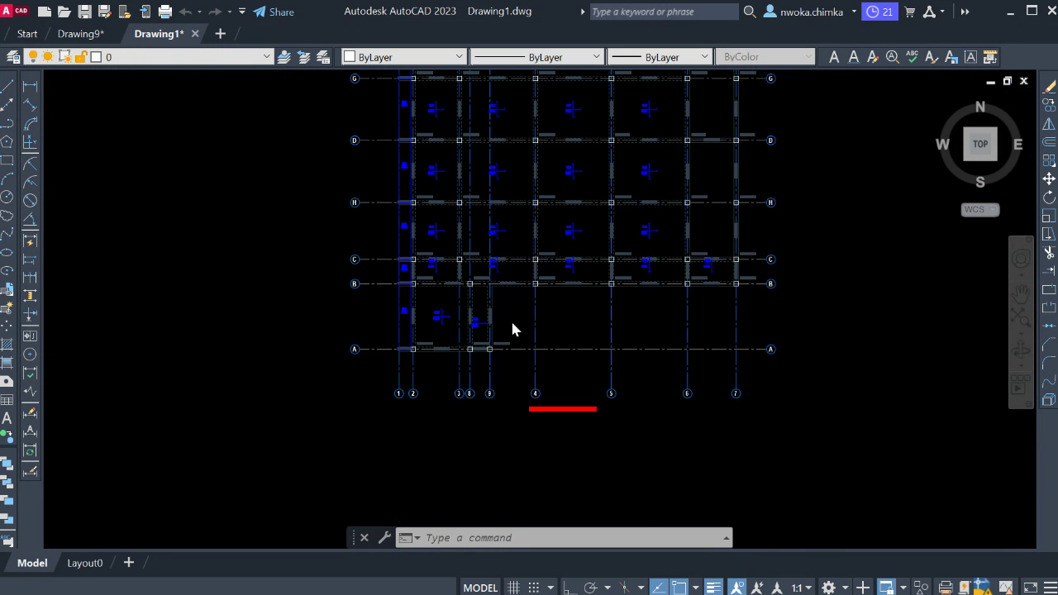
scroll(578, 289, "down", 5)
scroll(485, 255, "down", 2)
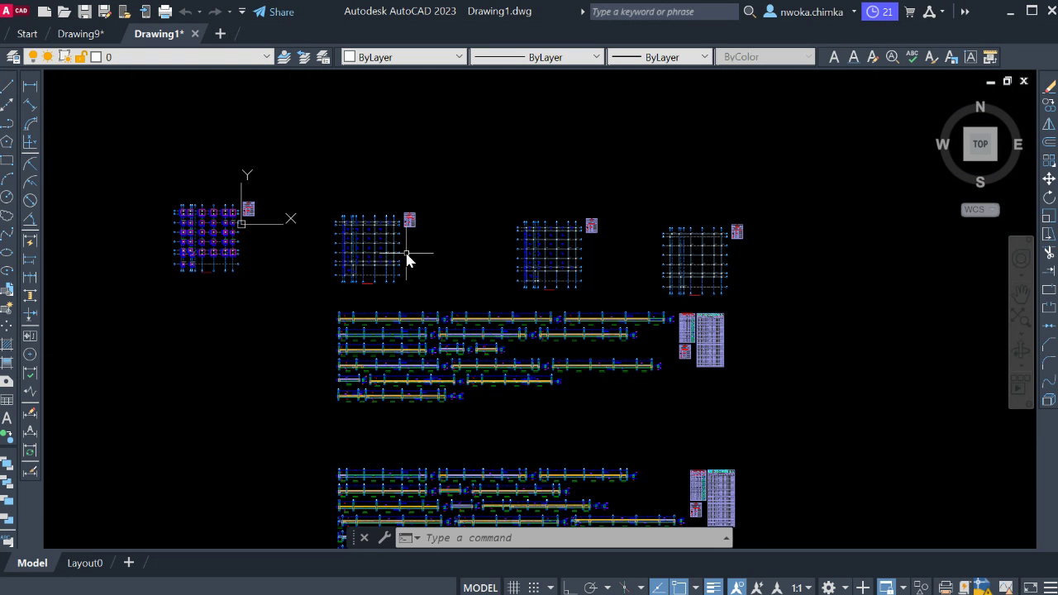
scroll(363, 285, "up", 4)
scroll(382, 314, "up", 5)
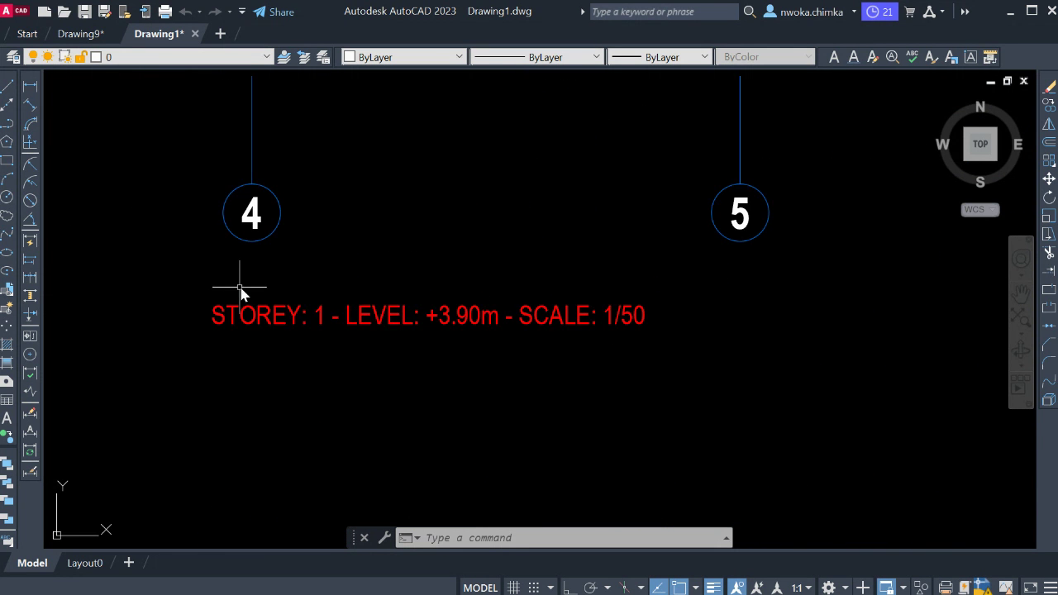
scroll(240, 289, "down", 5)
scroll(784, 312, "up", 4)
scroll(609, 295, "up", 6)
scroll(457, 295, "up", 2)
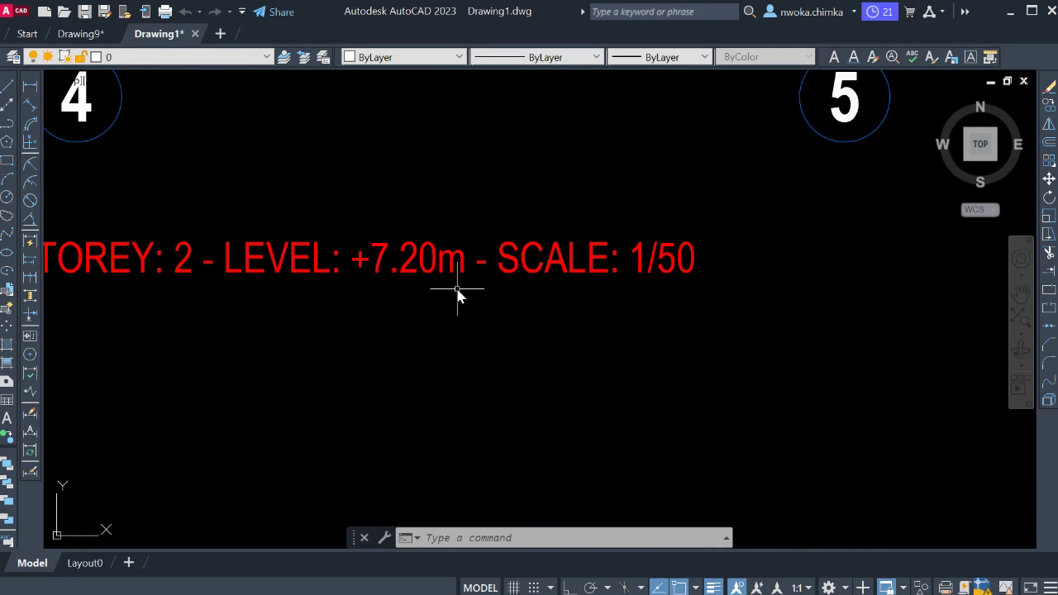
scroll(331, 290, "down", 5)
scroll(300, 290, "down", 4)
scroll(276, 323, "down", 2)
scroll(538, 314, "up", 2)
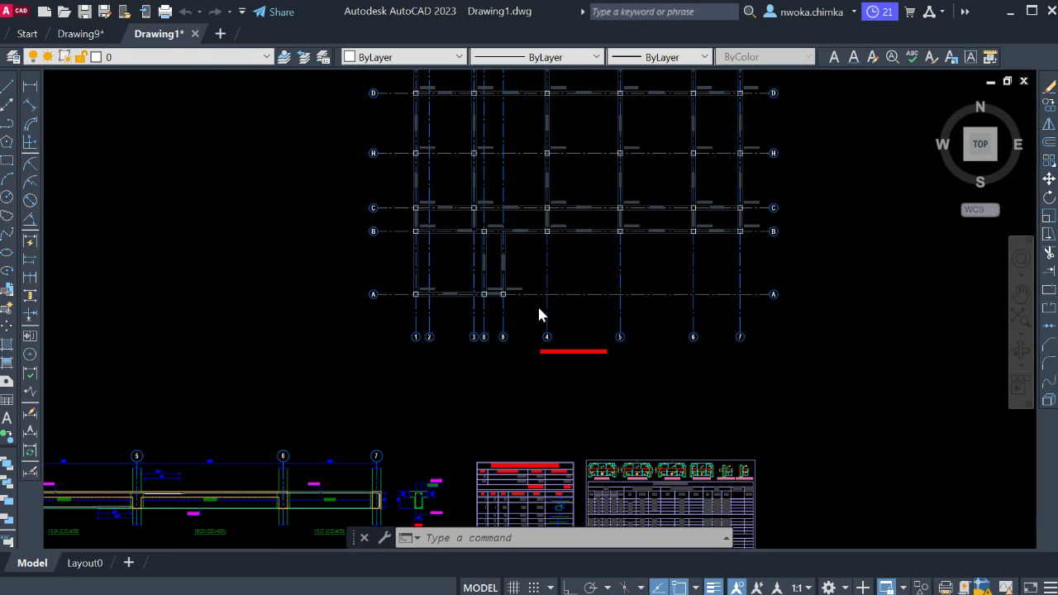
scroll(570, 380, "up", 4)
scroll(618, 342, "up", 2)
scroll(612, 335, "down", 2)
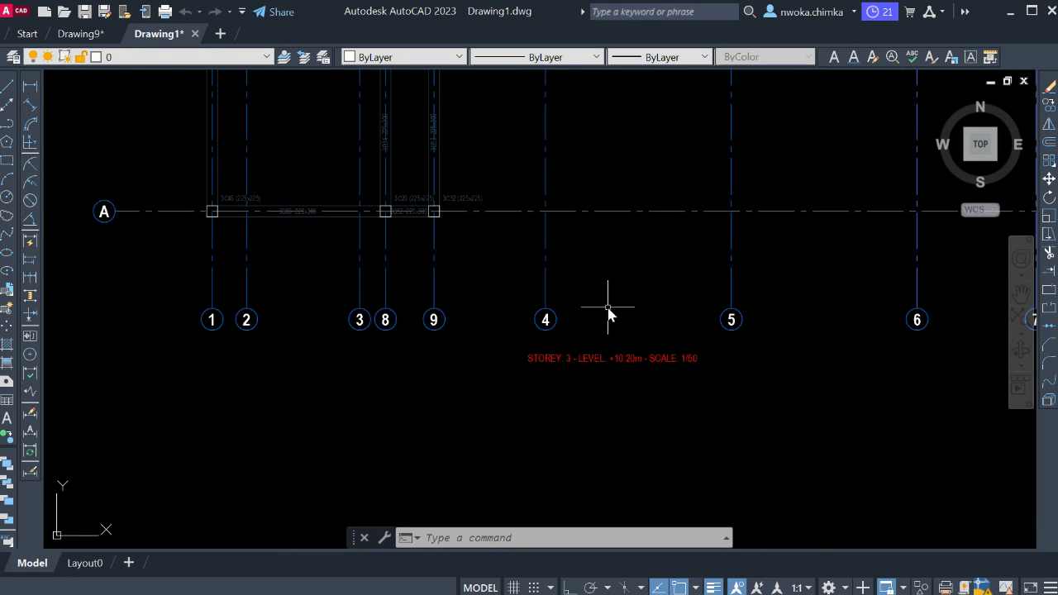
scroll(609, 314, "down", 2)
scroll(673, 264, "down", 4)
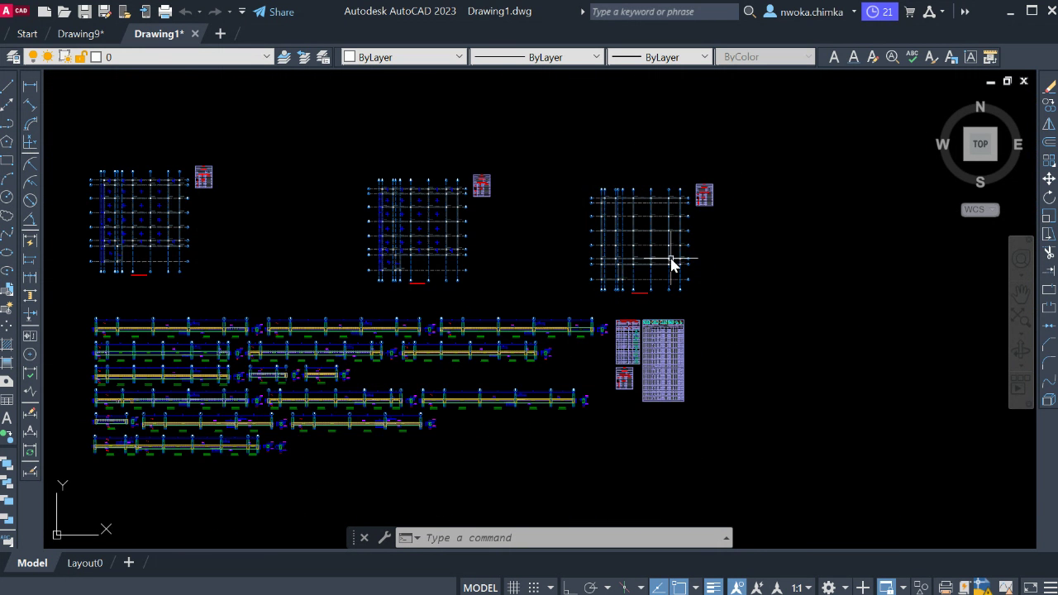
scroll(738, 263, "up", 2)
scroll(140, 323, "up", 5)
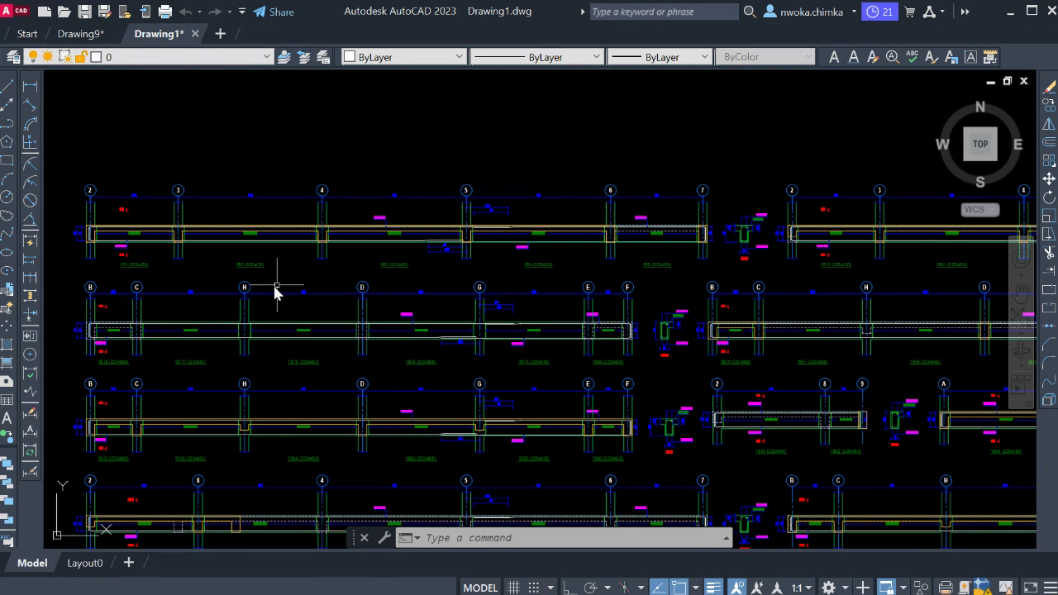
scroll(274, 290, "up", 2)
scroll(147, 259, "up", 2)
mouse_move(146, 260)
middle_mouse_down()
mouse_move(332, 329)
mouse_move(436, 337)
middle_mouse_up()
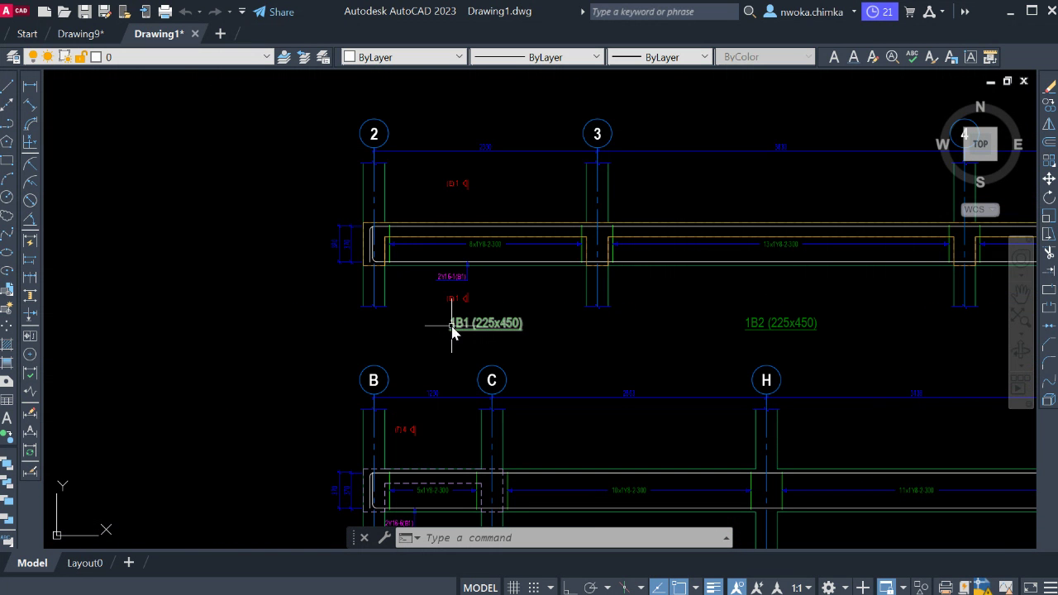
scroll(463, 305, "up", 4)
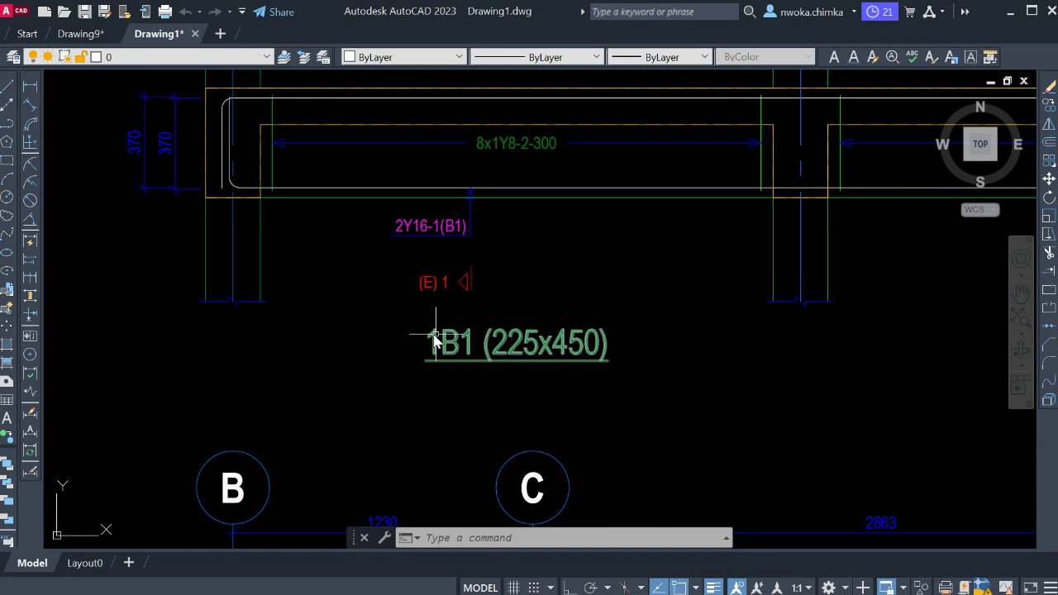
scroll(477, 364, "down", 3)
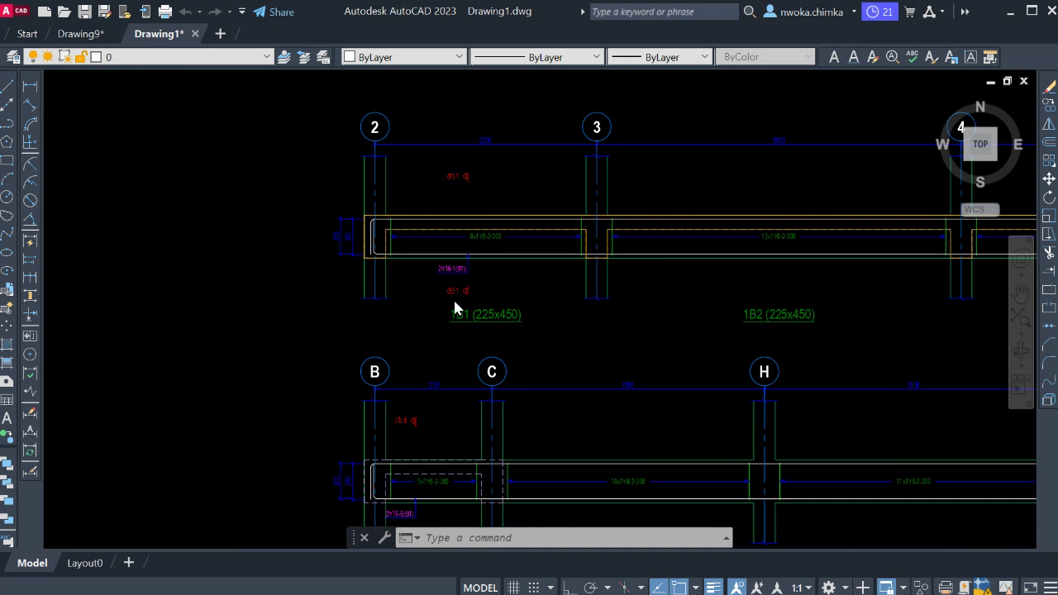
scroll(454, 302, "down", 3)
scroll(538, 284, "down", 2)
middle_click_drag(653, 337, 438, 254)
scroll(438, 254, "down", 2)
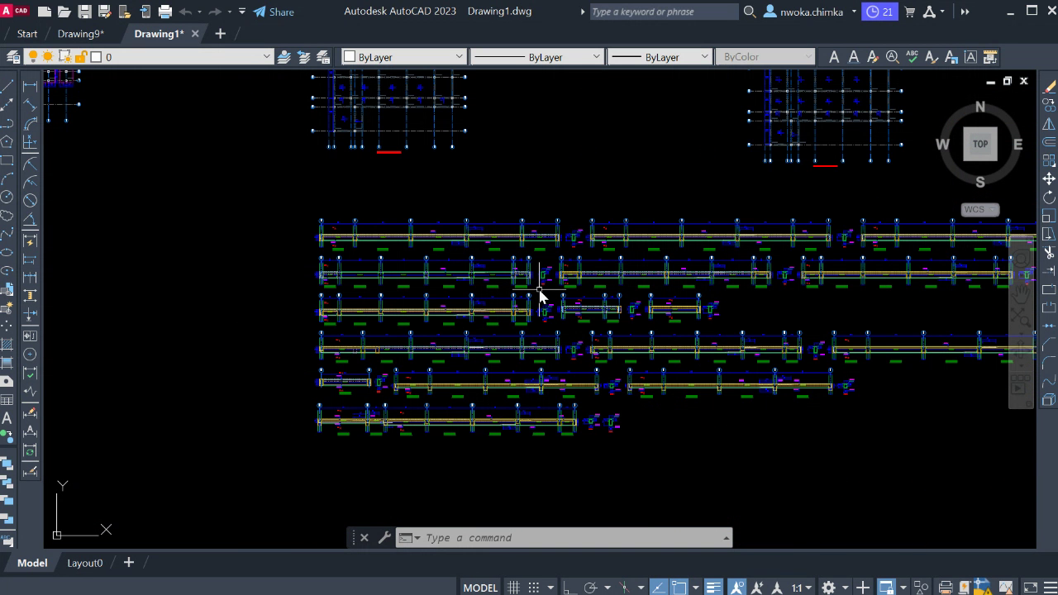
scroll(628, 249, "down", 1)
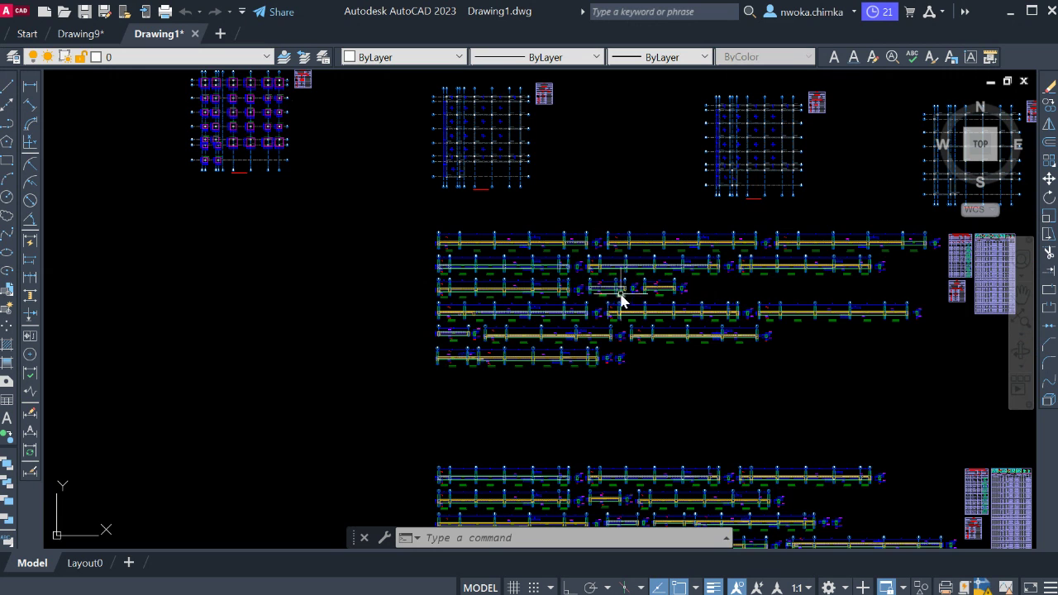
scroll(843, 243, "up", 3)
scroll(760, 229, "up", 3)
scroll(716, 245, "up", 4)
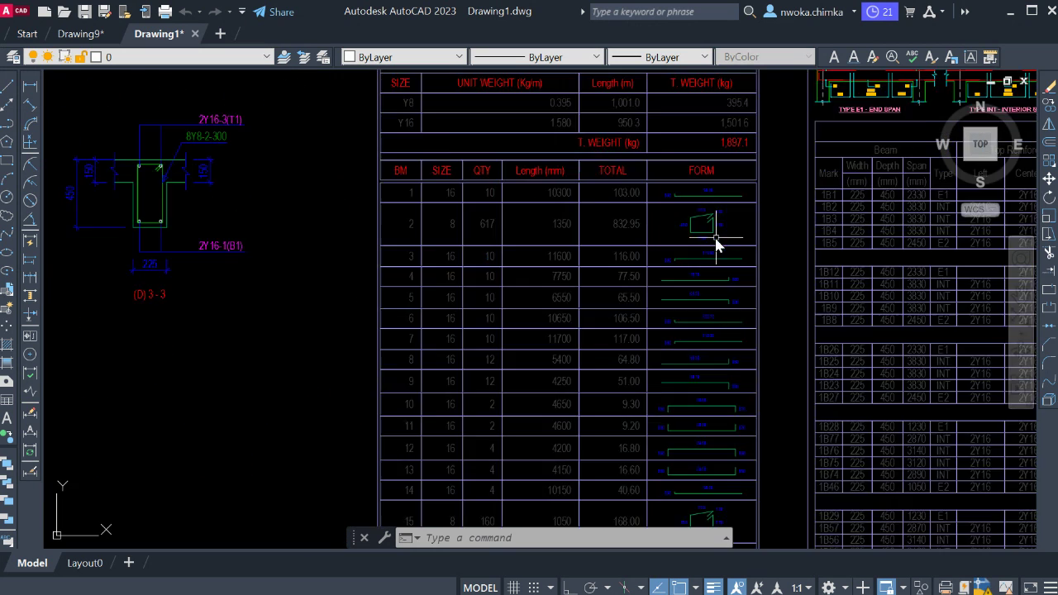
scroll(628, 211, "up", 1)
scroll(727, 227, "down", 3)
scroll(794, 232, "down", 3)
scroll(644, 281, "down", 1)
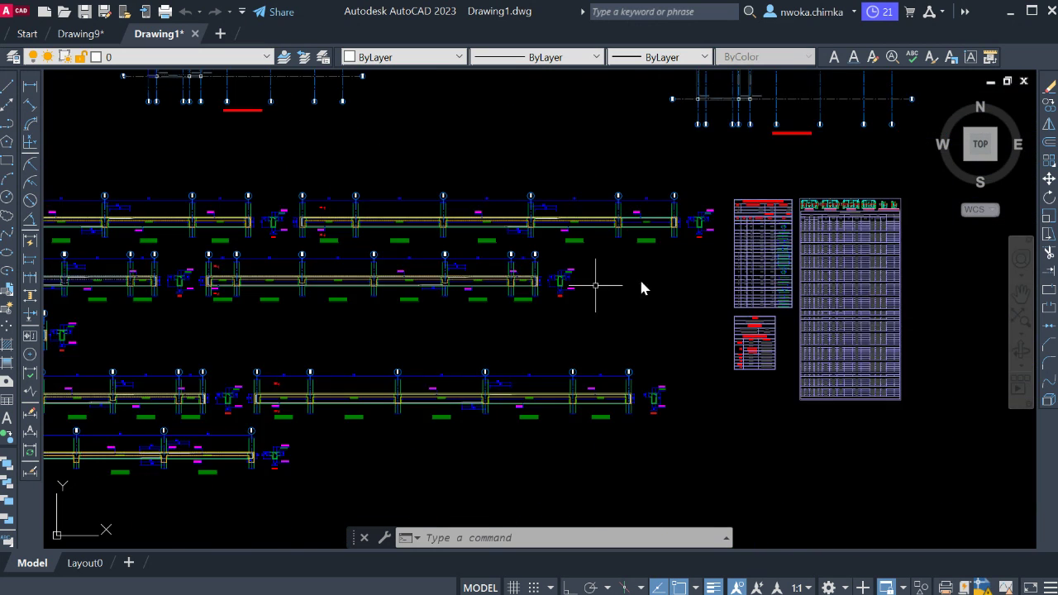
scroll(642, 287, "down", 3)
middle_click_drag(515, 302, 697, 153)
scroll(322, 369, "up", 3)
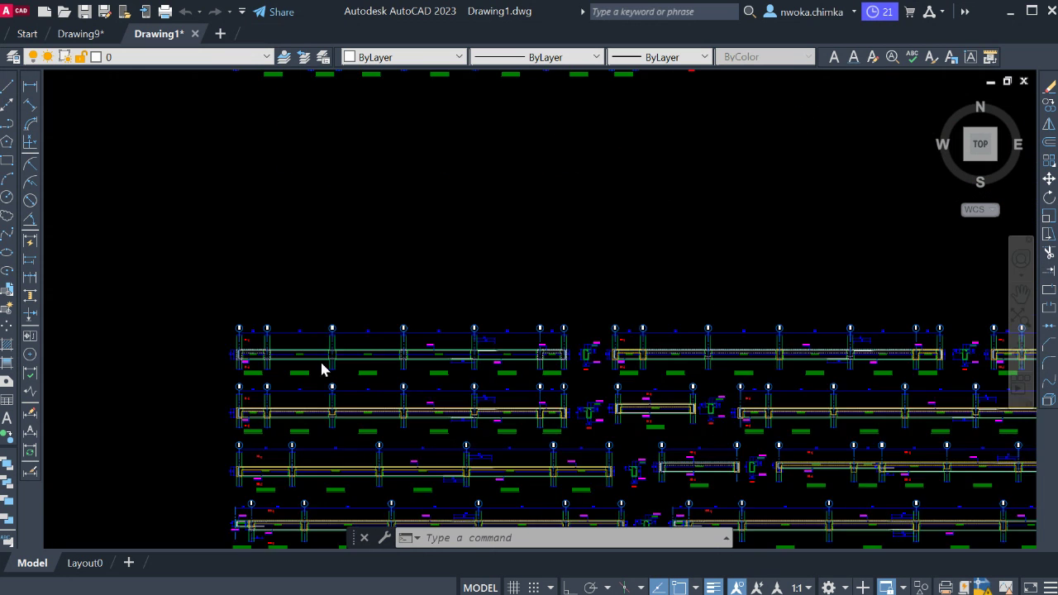
scroll(322, 370, "up", 5)
scroll(229, 383, "up", 2)
scroll(371, 389, "up", 2)
scroll(416, 401, "down", 4)
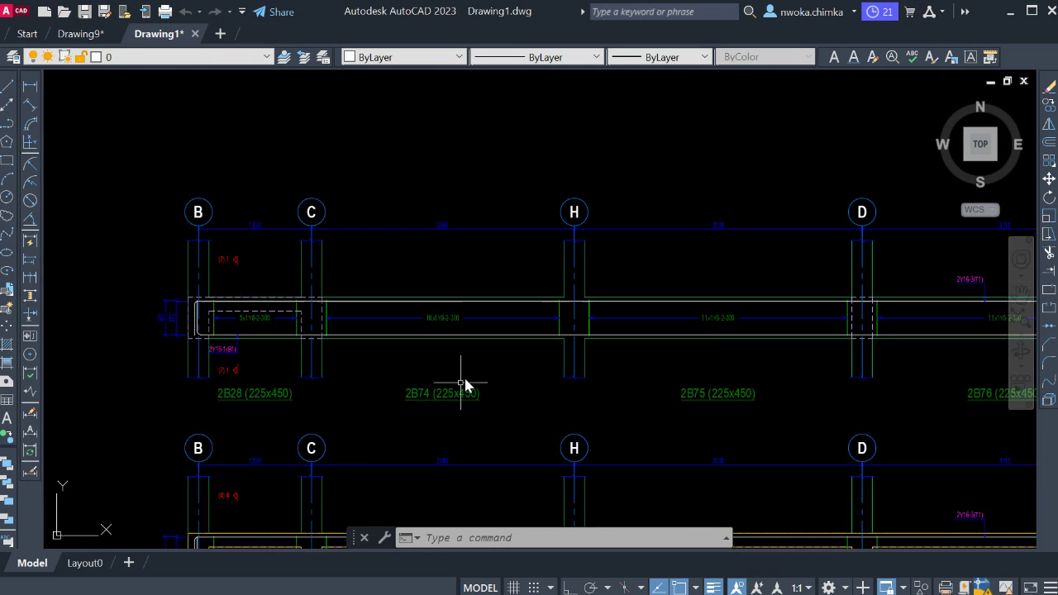
scroll(464, 384, "down", 3)
middle_click_drag(650, 284, 342, 523)
scroll(598, 243, "down", 2)
scroll(578, 297, "up", 4)
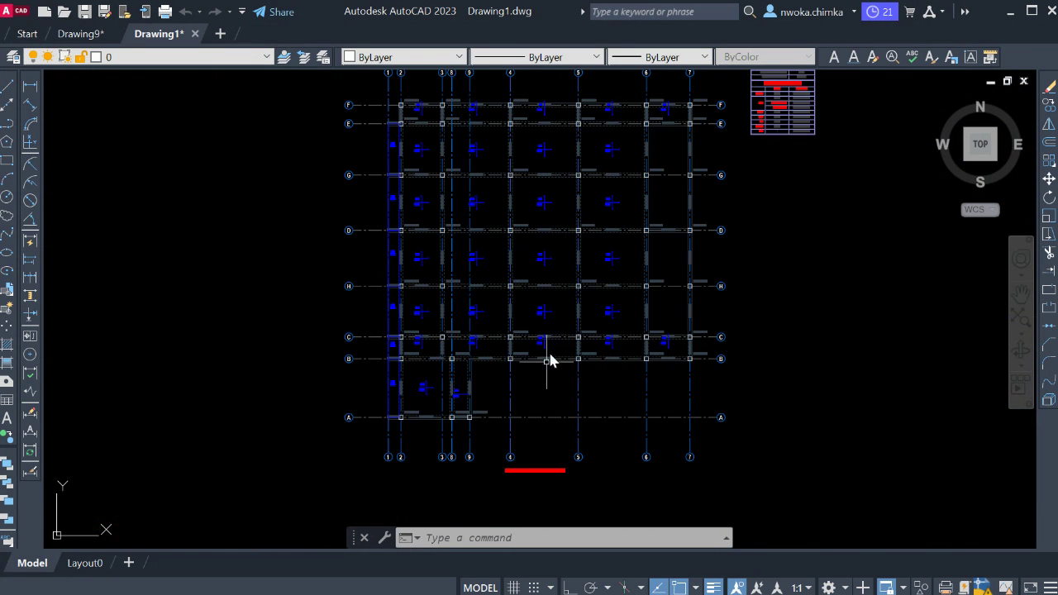
scroll(498, 499, "up", 2)
scroll(499, 487, "up", 7)
scroll(754, 196, "down", 8)
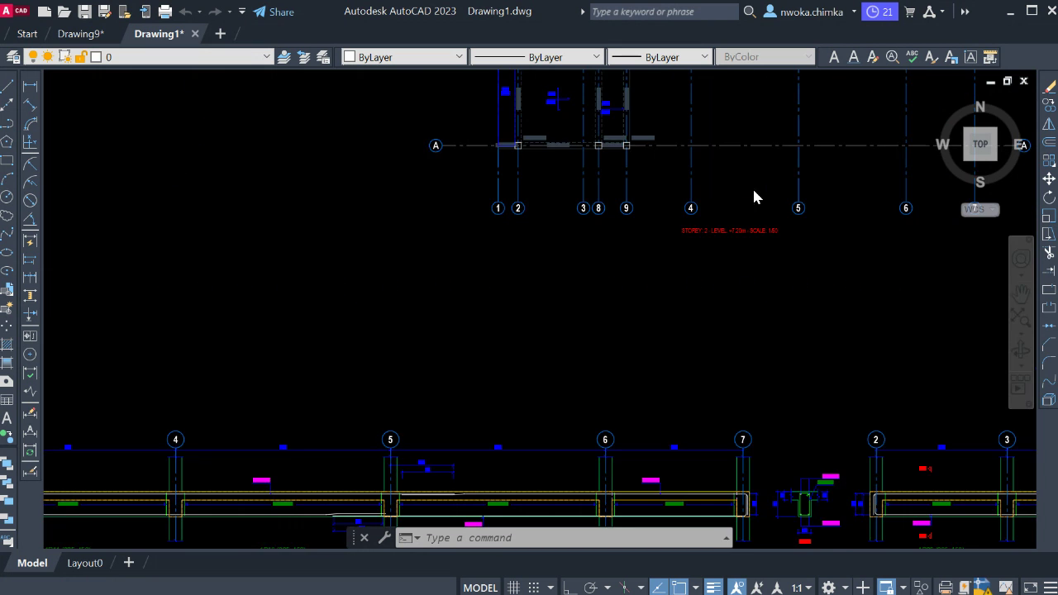
scroll(754, 197, "down", 5)
scroll(635, 310, "up", 4)
scroll(538, 199, "down", 4)
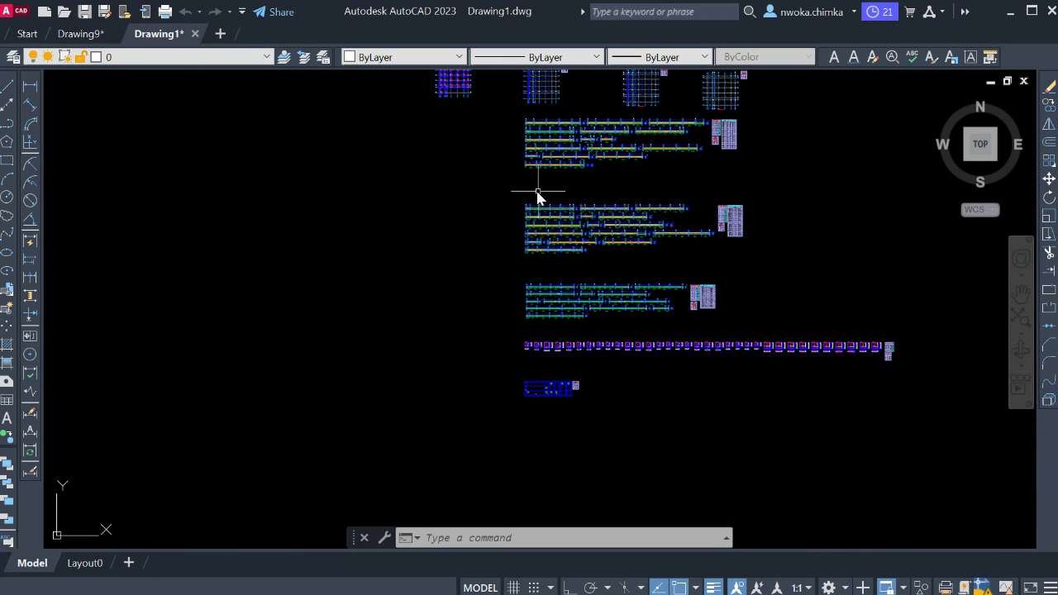
scroll(534, 293, "up", 2)
scroll(529, 314, "up", 3)
scroll(471, 320, "up", 4)
scroll(461, 316, "up", 4)
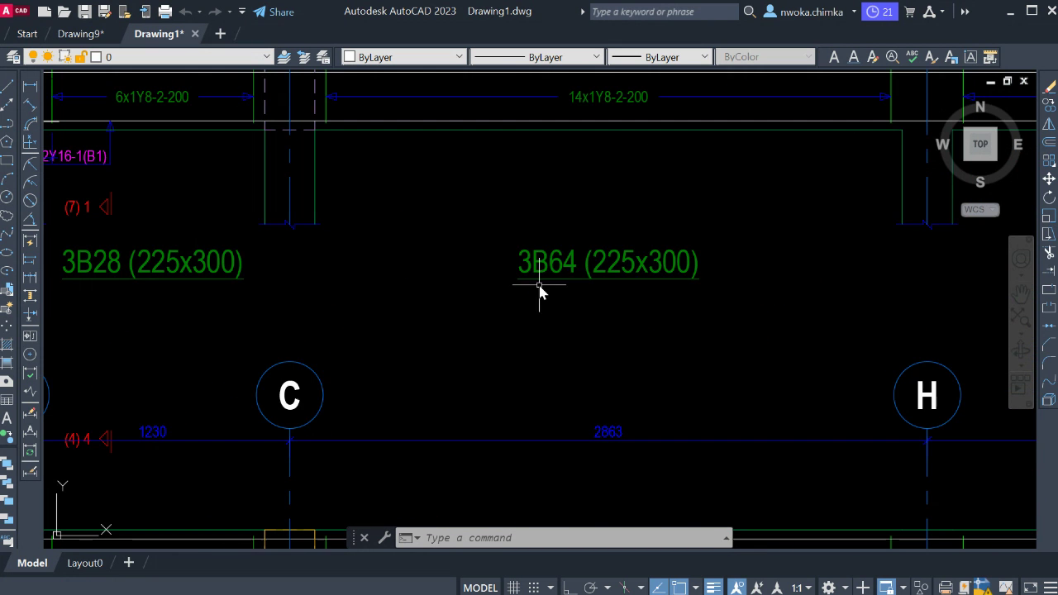
scroll(444, 334, "down", 4)
scroll(405, 302, "up", 2)
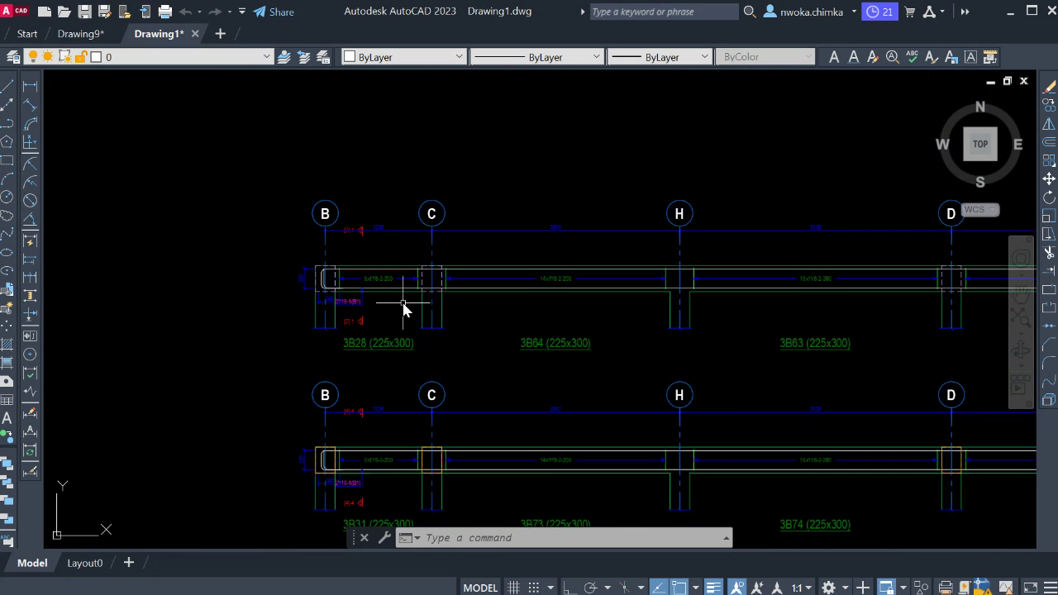
scroll(385, 333, "up", 2)
scroll(446, 346, "down", 5)
scroll(541, 375, "down", 3)
scroll(567, 323, "down", 2)
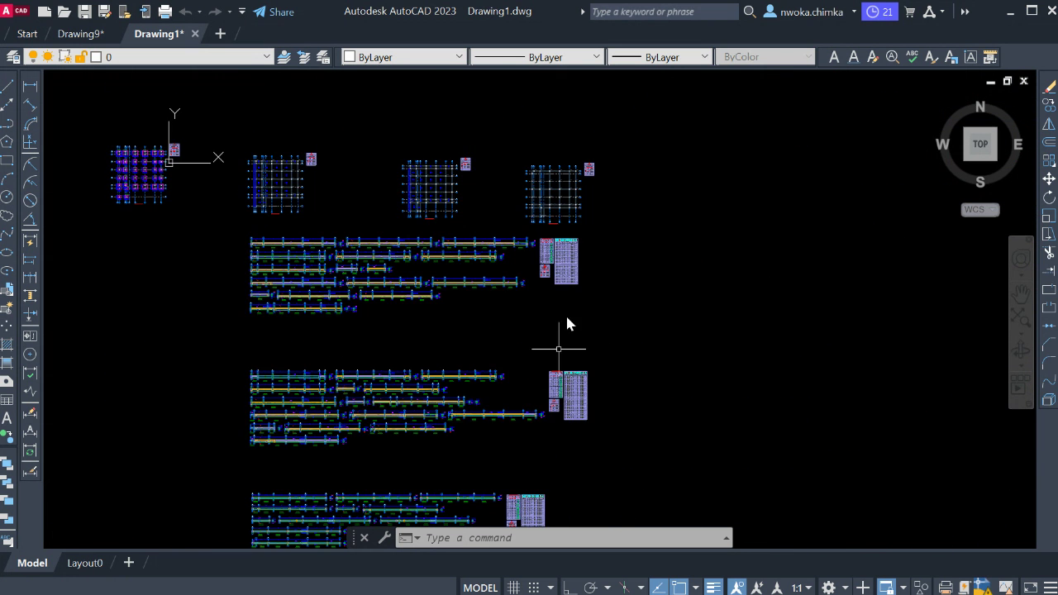
scroll(552, 203, "up", 5)
scroll(543, 341, "up", 5)
scroll(538, 377, "down", 2)
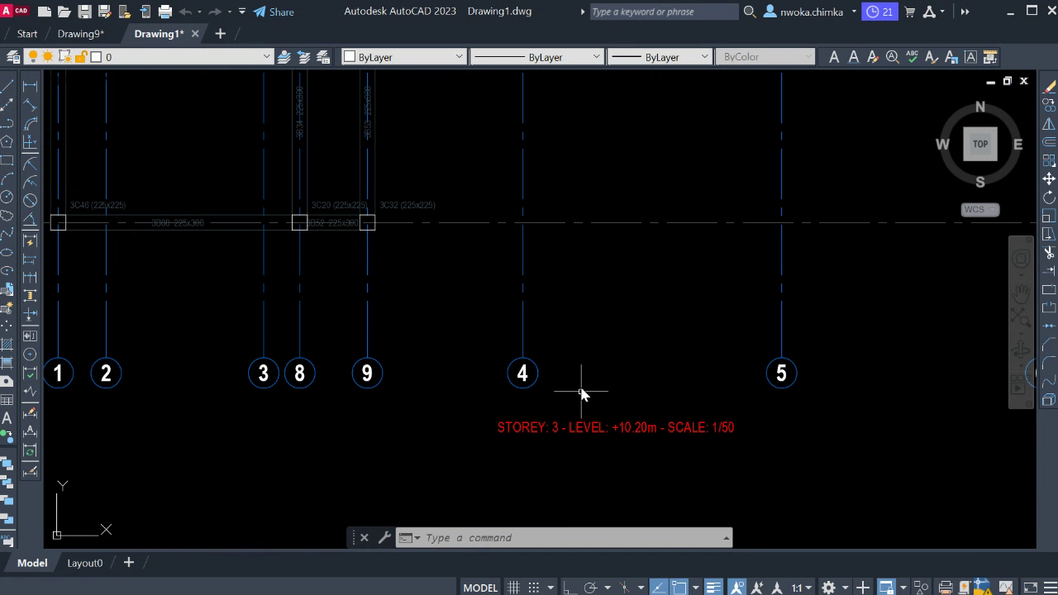
scroll(587, 426, "down", 5)
scroll(654, 371, "down", 2)
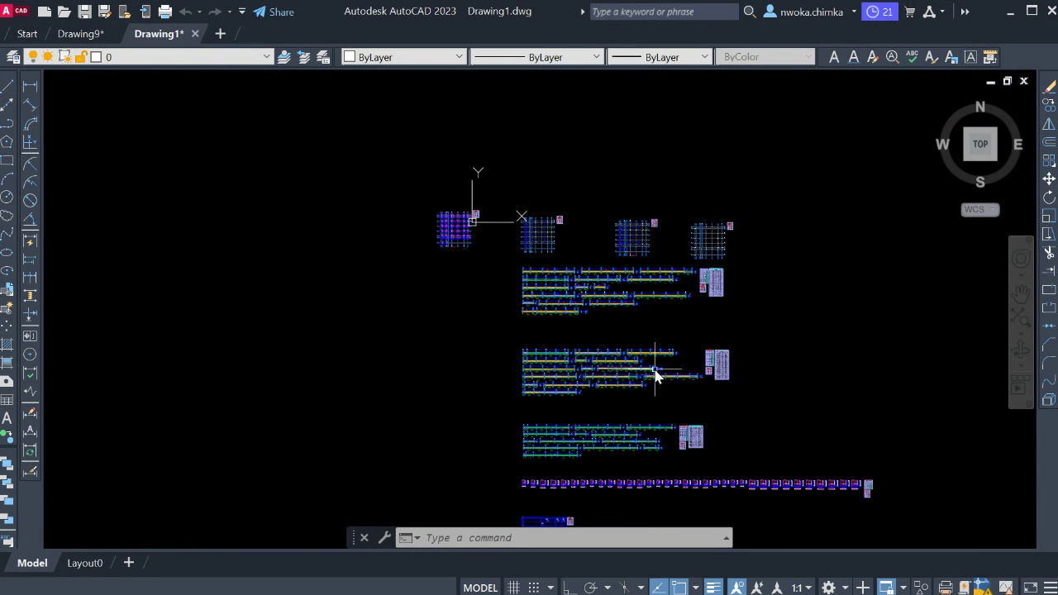
scroll(545, 364, "up", 3)
scroll(526, 389, "up", 5)
scroll(480, 342, "up", 5)
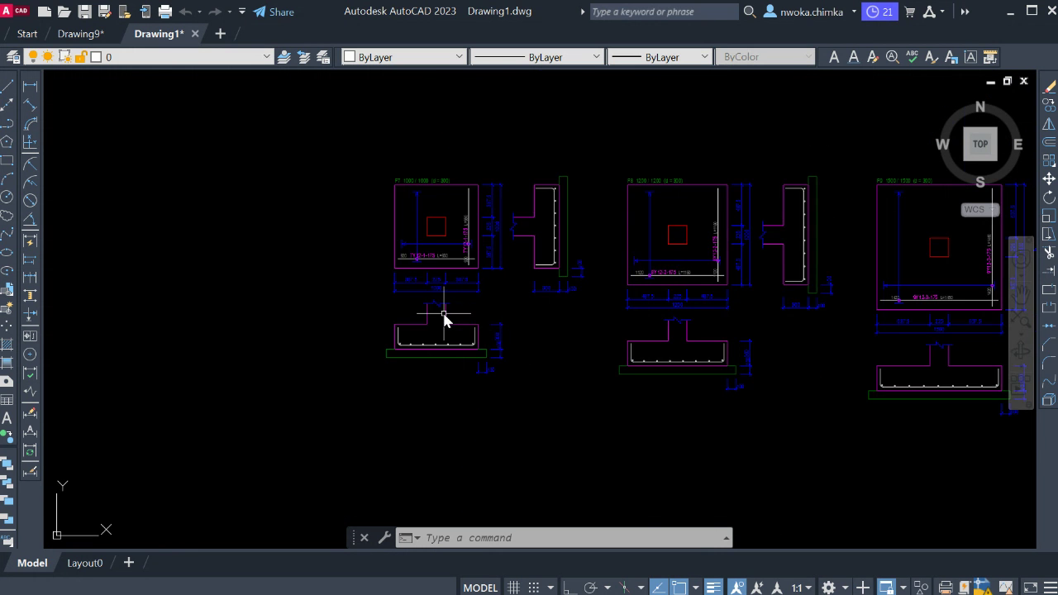
scroll(444, 307, "up", 3)
scroll(566, 306, "down", 1)
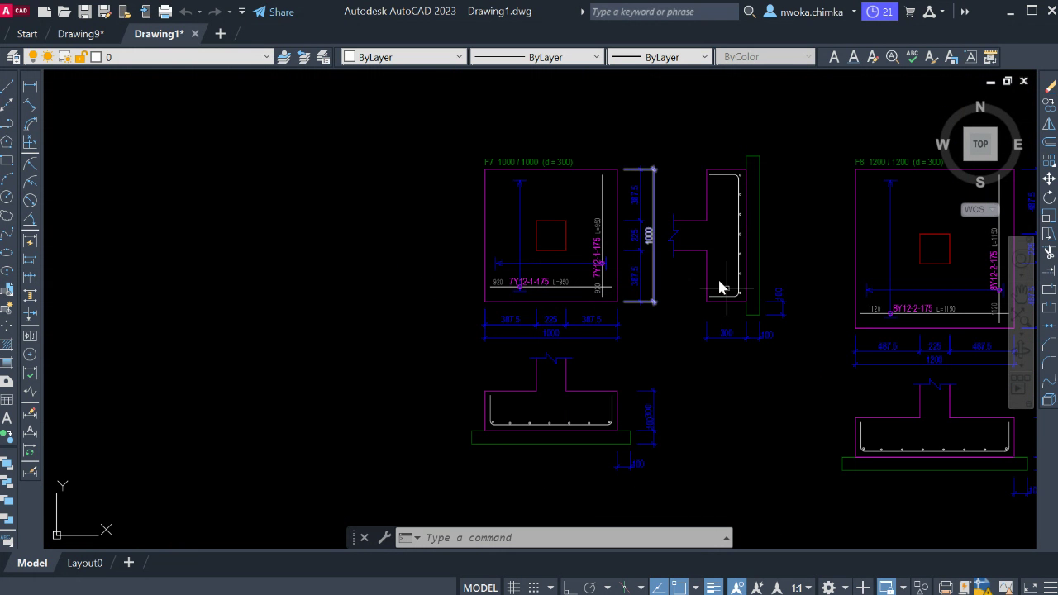
scroll(726, 301, "down", 4)
scroll(677, 306, "down", 2)
middle_click_drag(663, 298, 607, 295)
scroll(642, 267, "up", 2)
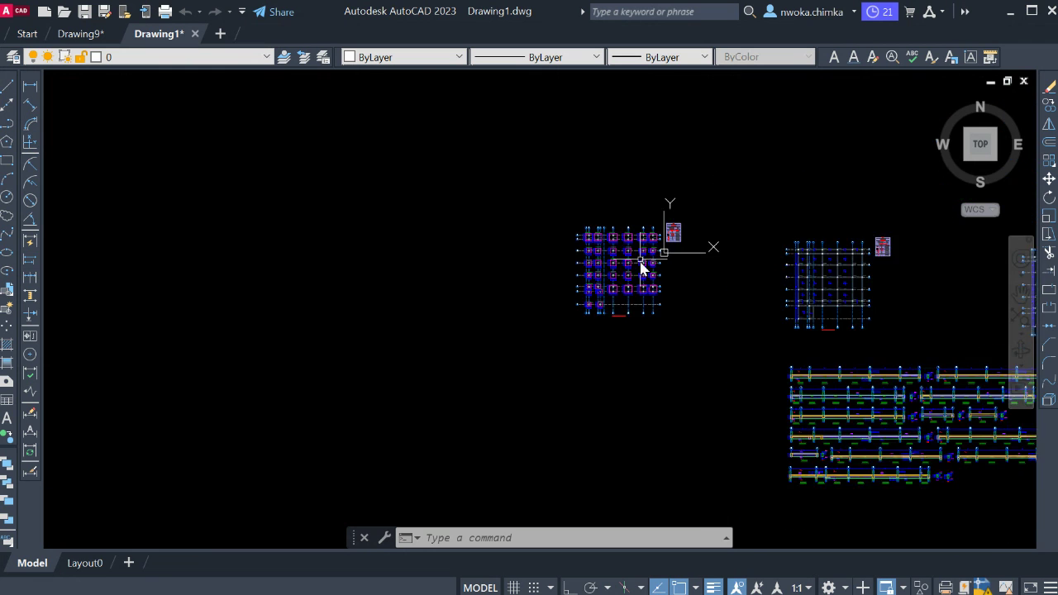
scroll(590, 237, "up", 4)
scroll(596, 270, "up", 2)
scroll(522, 225, "down", 2)
scroll(527, 290, "up", 4)
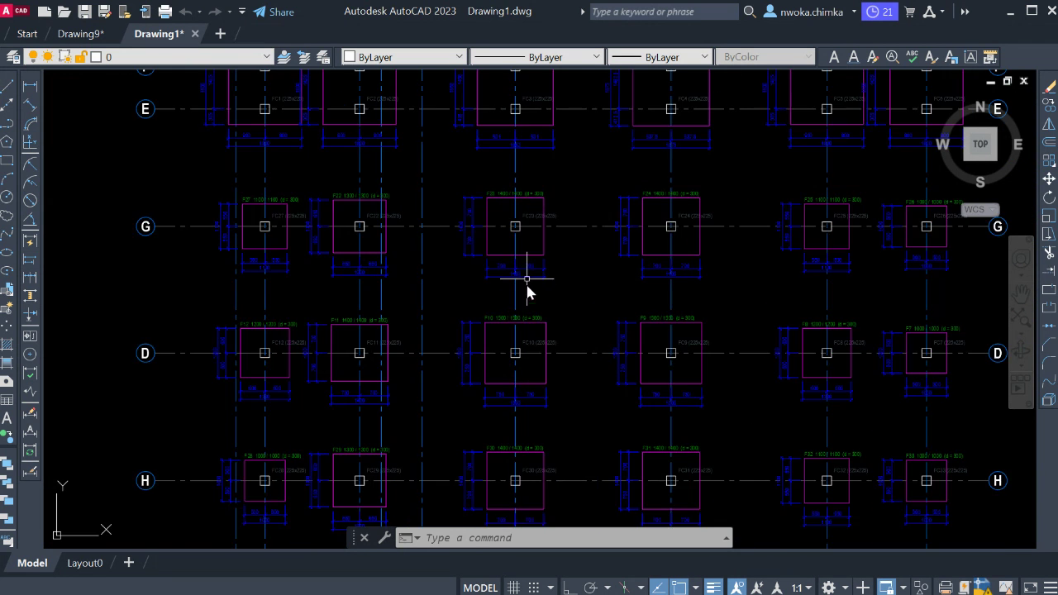
scroll(507, 227, "up", 2)
scroll(417, 175, "down", 2)
scroll(413, 172, "down", 5)
scroll(581, 325, "down", 2)
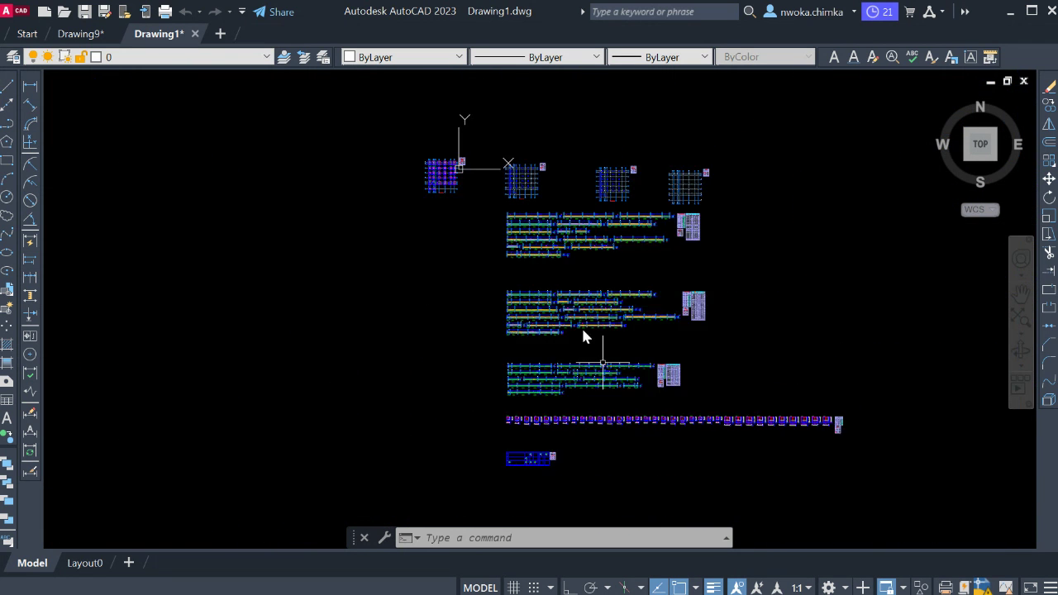
scroll(495, 289, "up", 2)
scroll(442, 260, "up", 3)
scroll(422, 255, "up", 2)
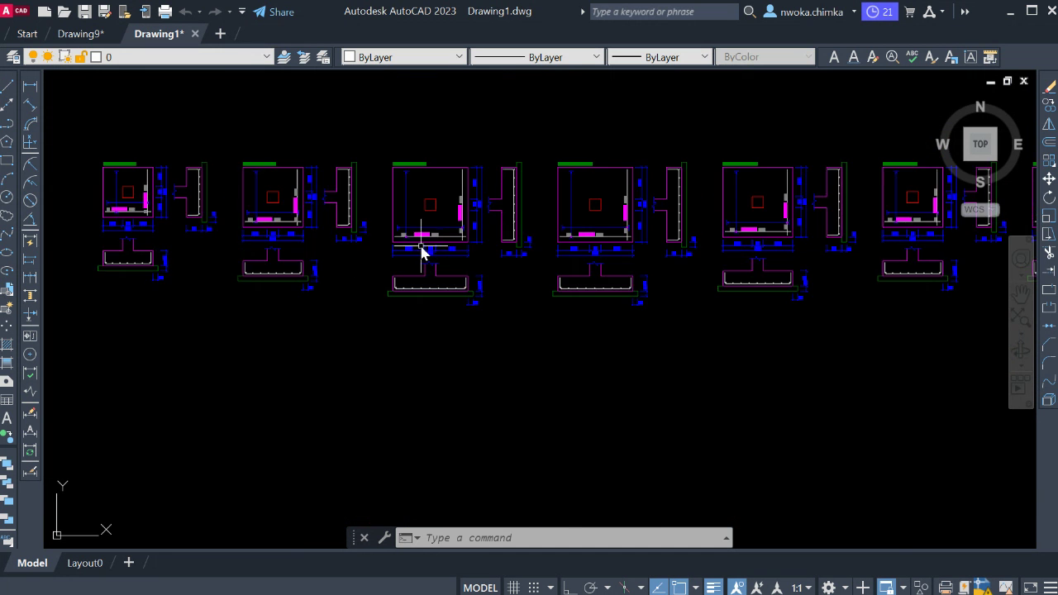
scroll(402, 283, "up", 1)
scroll(379, 277, "up", 2)
middle_click_drag(380, 277, 520, 288)
scroll(520, 288, "down", 1)
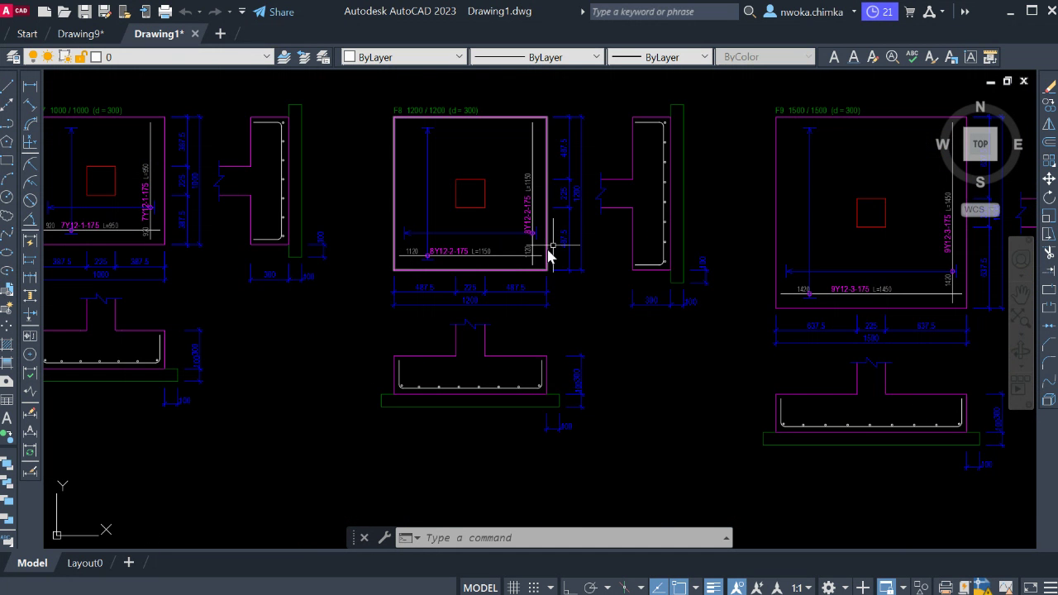
scroll(550, 253, "down", 3)
scroll(550, 252, "down", 3)
scroll(550, 253, "down", 2)
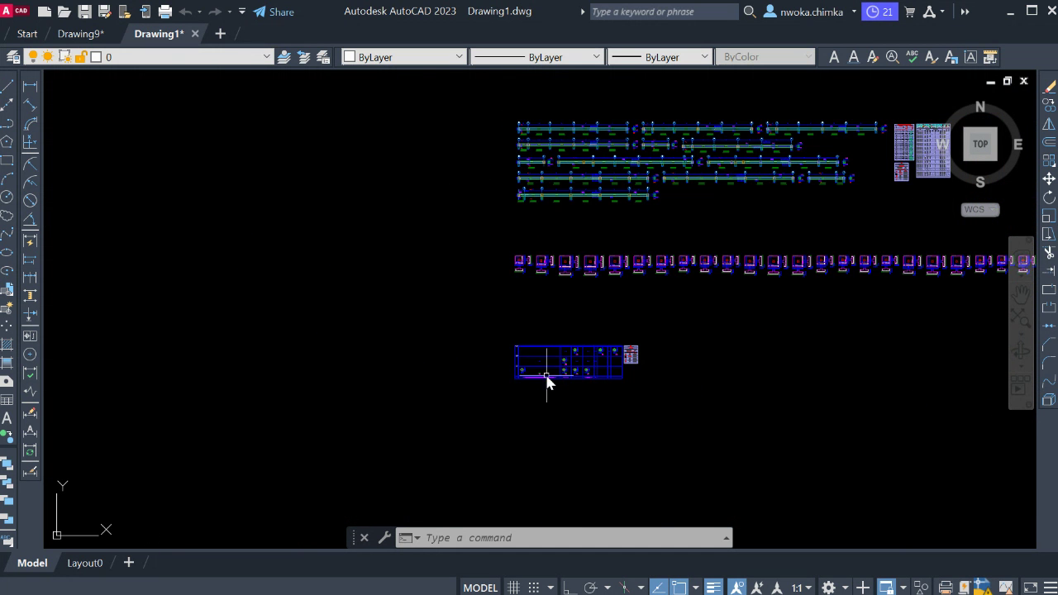
scroll(545, 378, "up", 4)
scroll(559, 377, "up", 3)
scroll(621, 351, "up", 2)
middle_click_drag(650, 286, 505, 361)
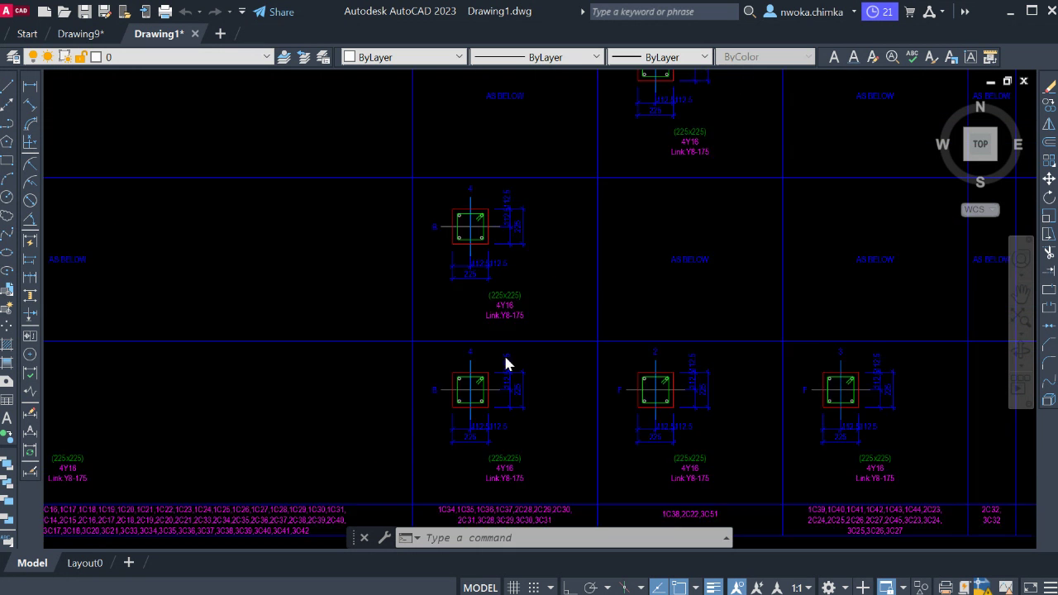
scroll(543, 296, "down", 2)
scroll(652, 358, "down", 4)
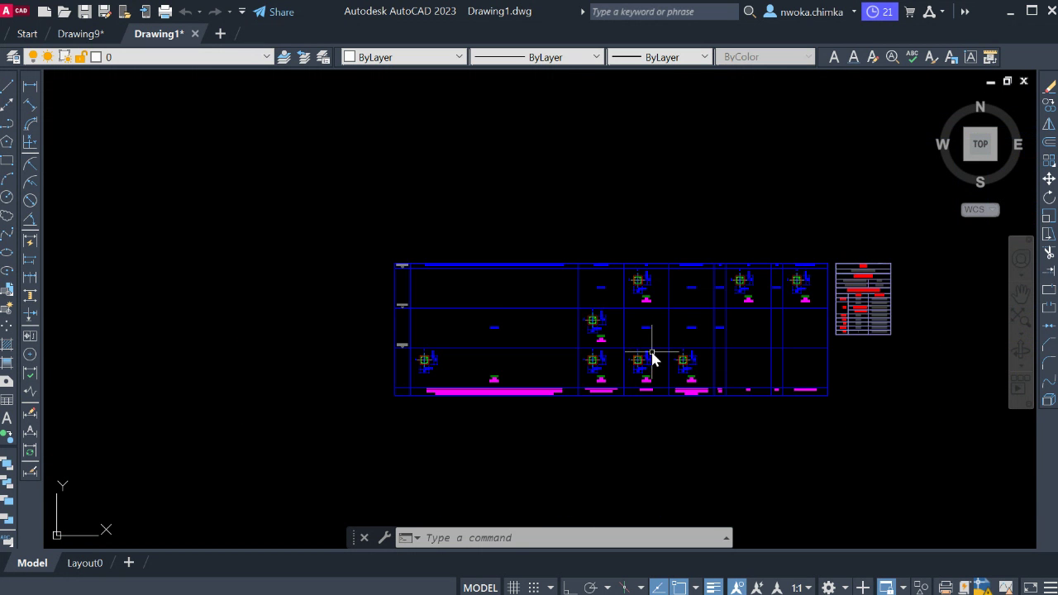
scroll(659, 338, "down", 2)
scroll(638, 353, "down", 3)
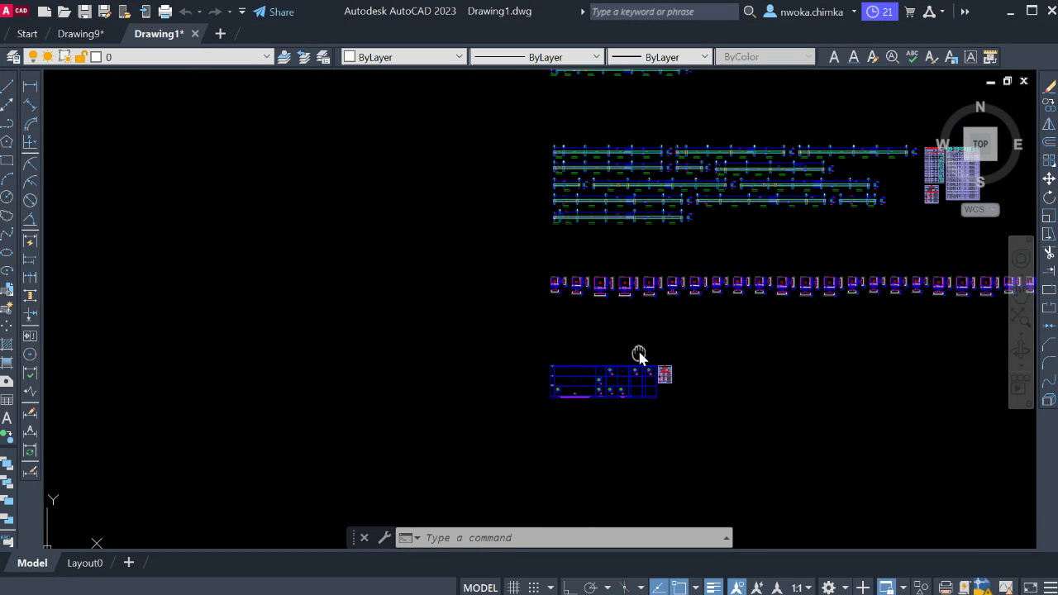
scroll(632, 388, "up", 2)
scroll(623, 401, "up", 2)
middle_click_drag(586, 355, 759, 368)
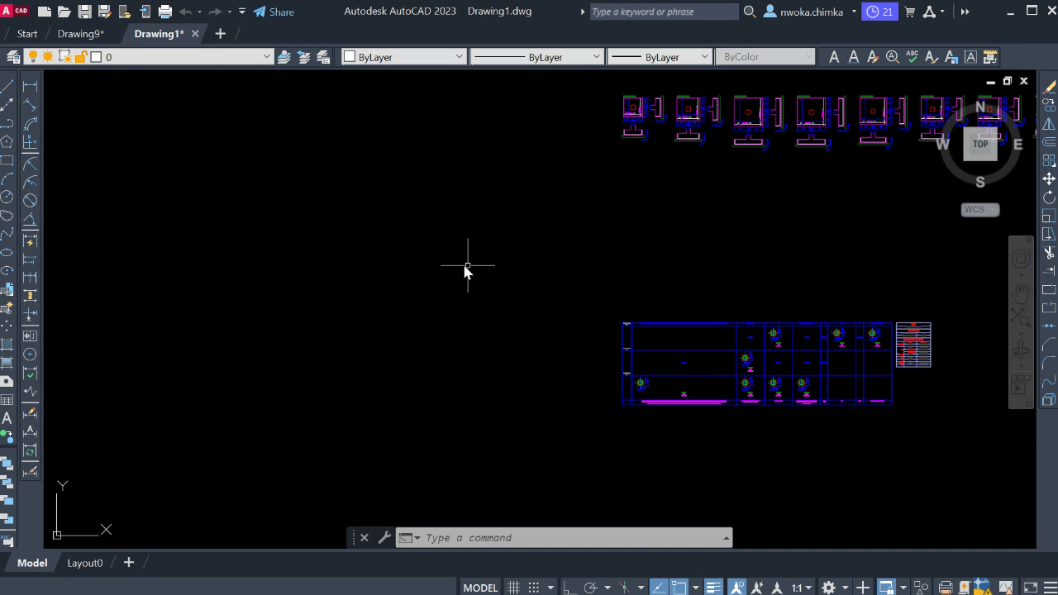
scroll(489, 247, "down", 3)
scroll(533, 281, "up", 1)
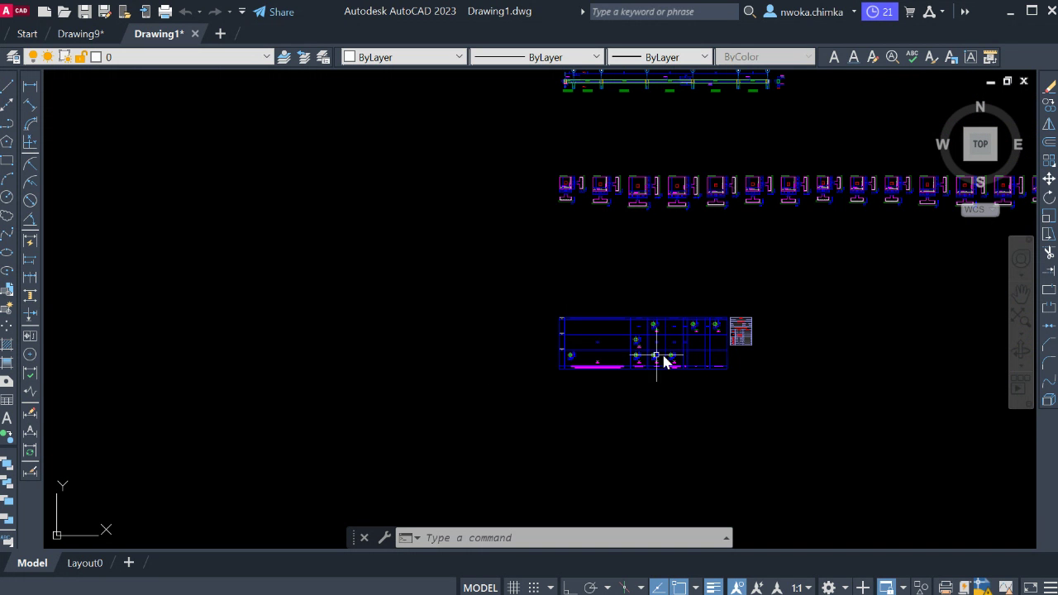
scroll(639, 357, "up", 3)
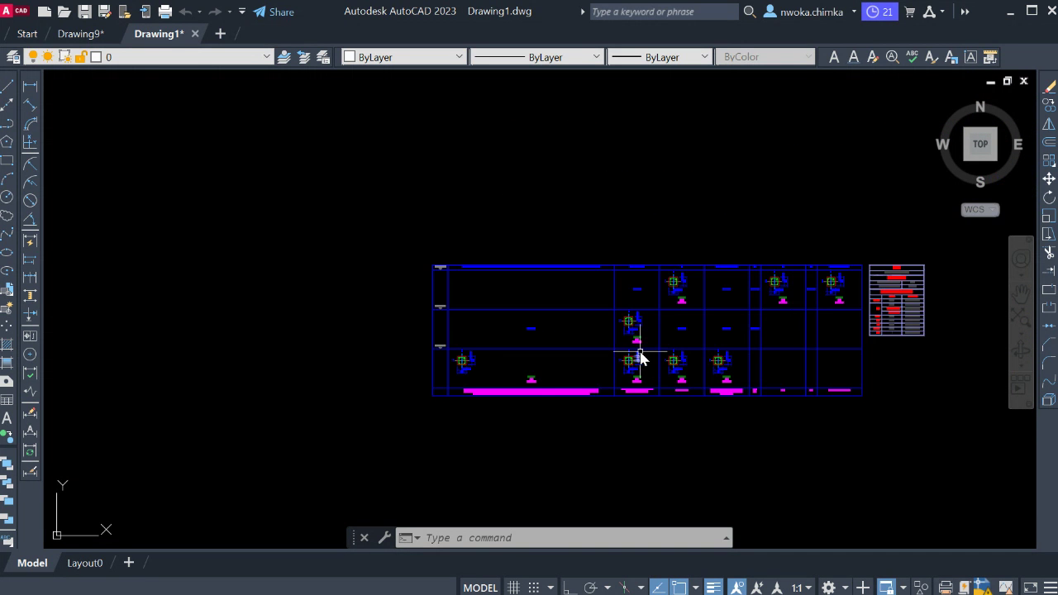
scroll(638, 363, "down", 4)
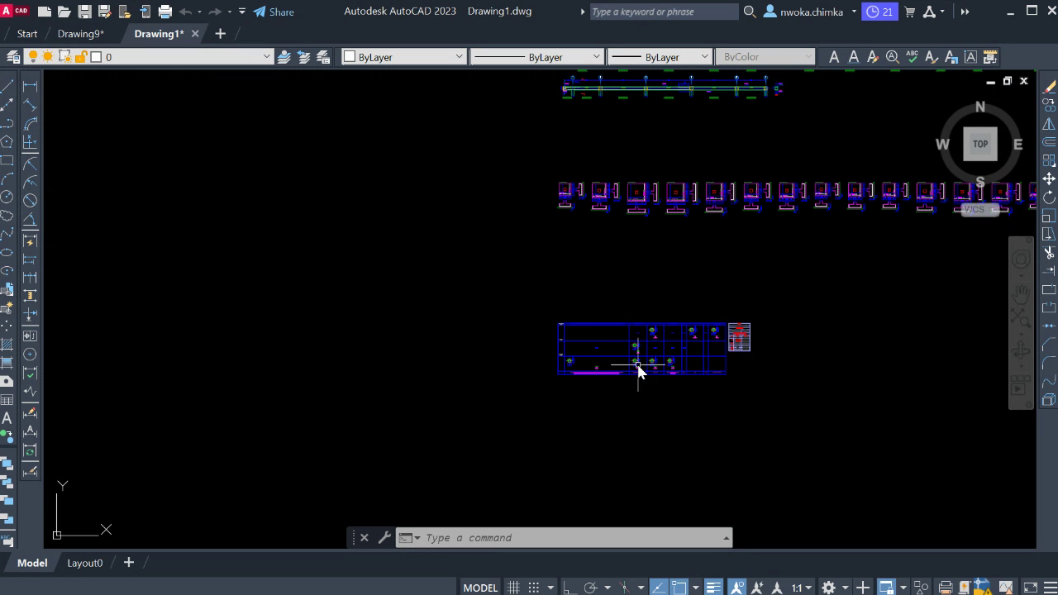
middle_click_drag(633, 359, 605, 381)
scroll(605, 378, "up", 2)
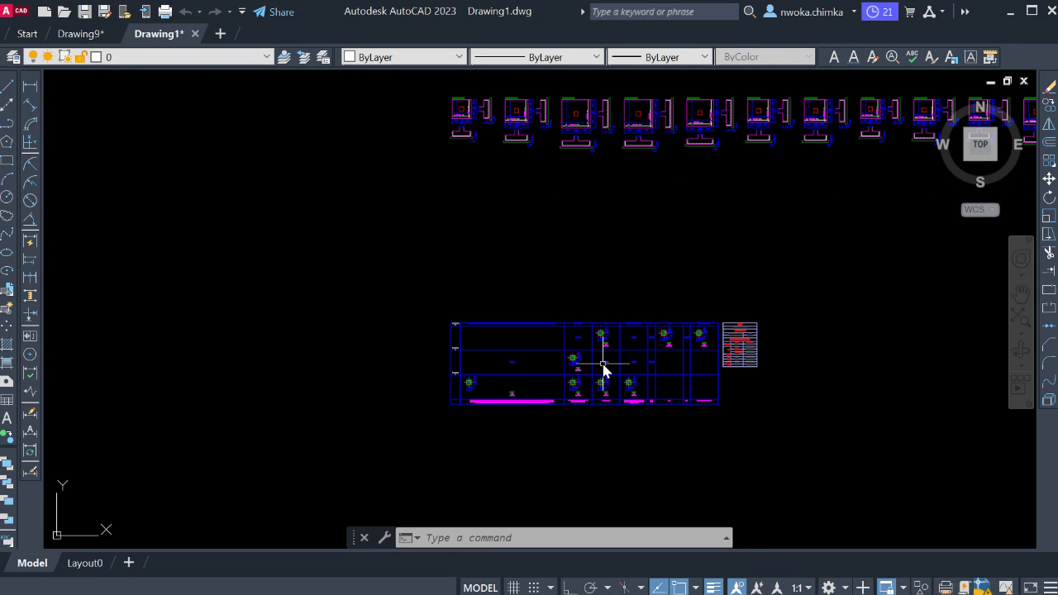
scroll(584, 363, "up", 4)
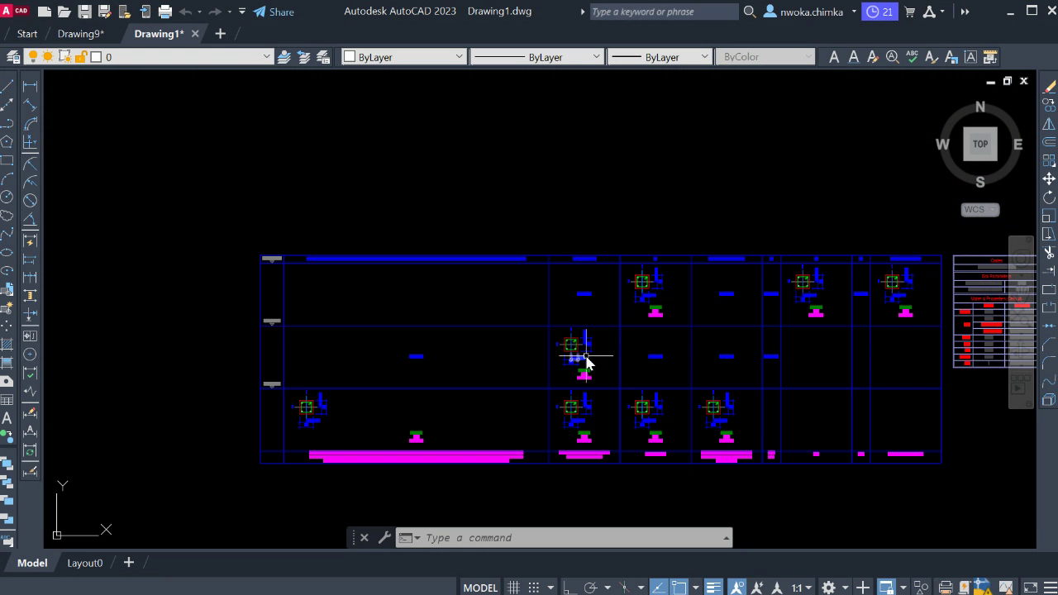
scroll(569, 409, "up", 3)
scroll(574, 421, "up", 1)
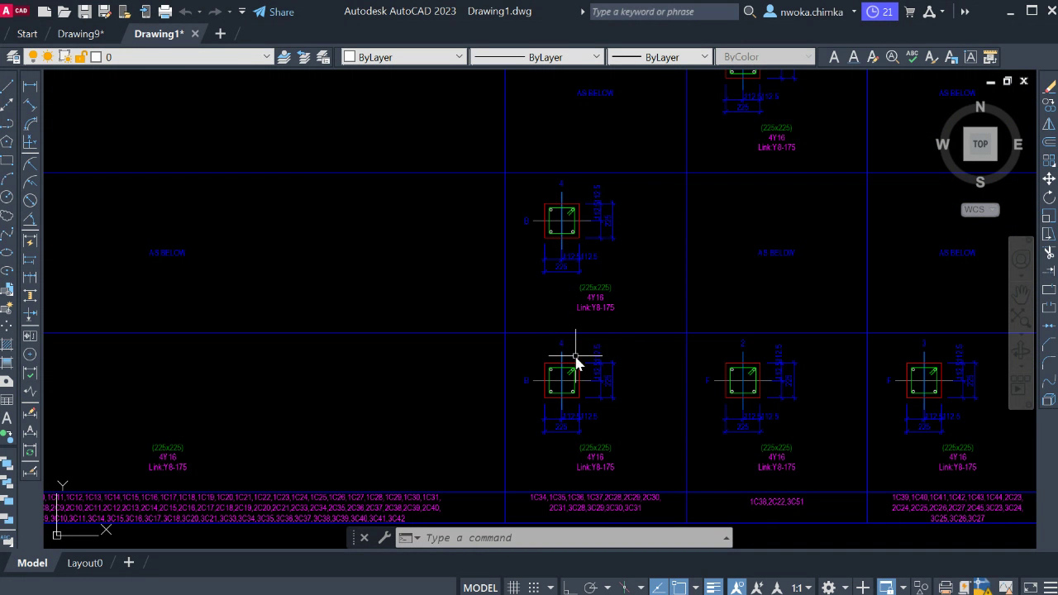
scroll(503, 330, "down", 2)
scroll(619, 349, "down", 3)
scroll(620, 377, "down", 2)
scroll(620, 377, "down", 2)
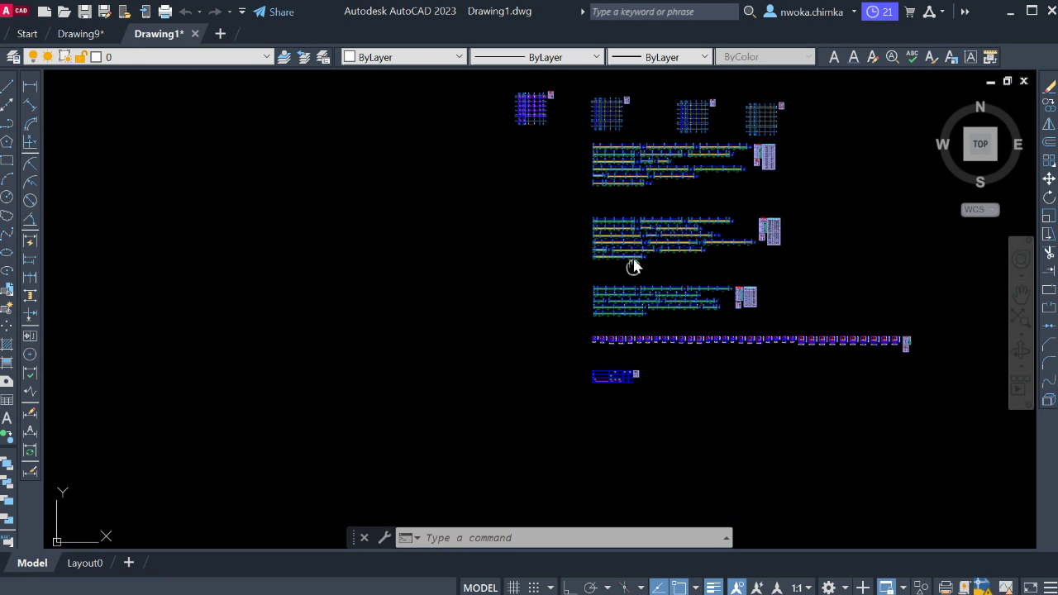
middle_click_drag(633, 266, 627, 377)
scroll(723, 238, "up", 2)
scroll(743, 236, "up", 2)
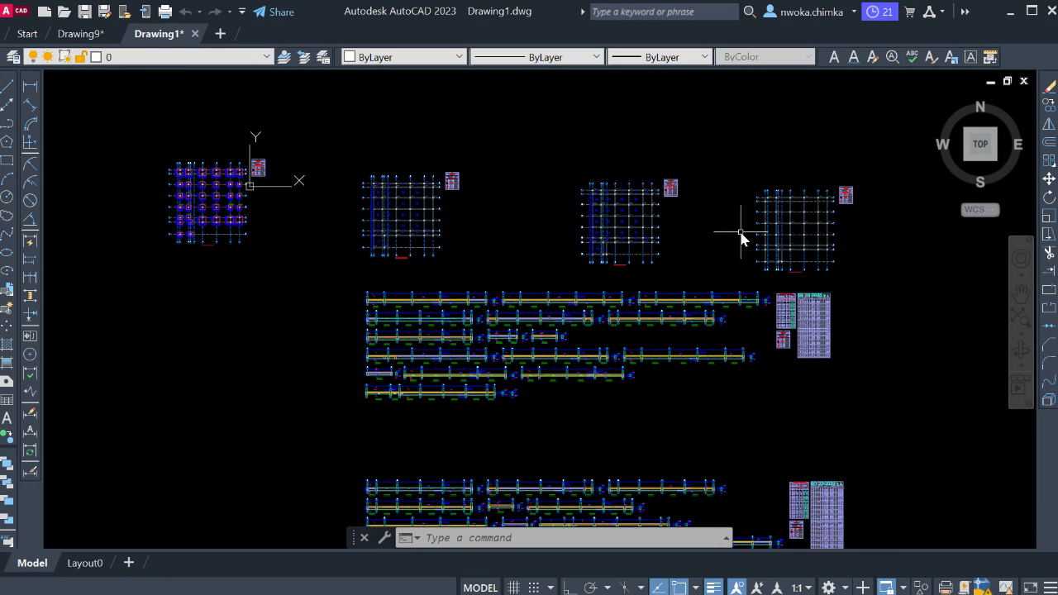
middle_click_drag(576, 182, 619, 253)
scroll(510, 259, "up", 2)
scroll(541, 261, "up", 2)
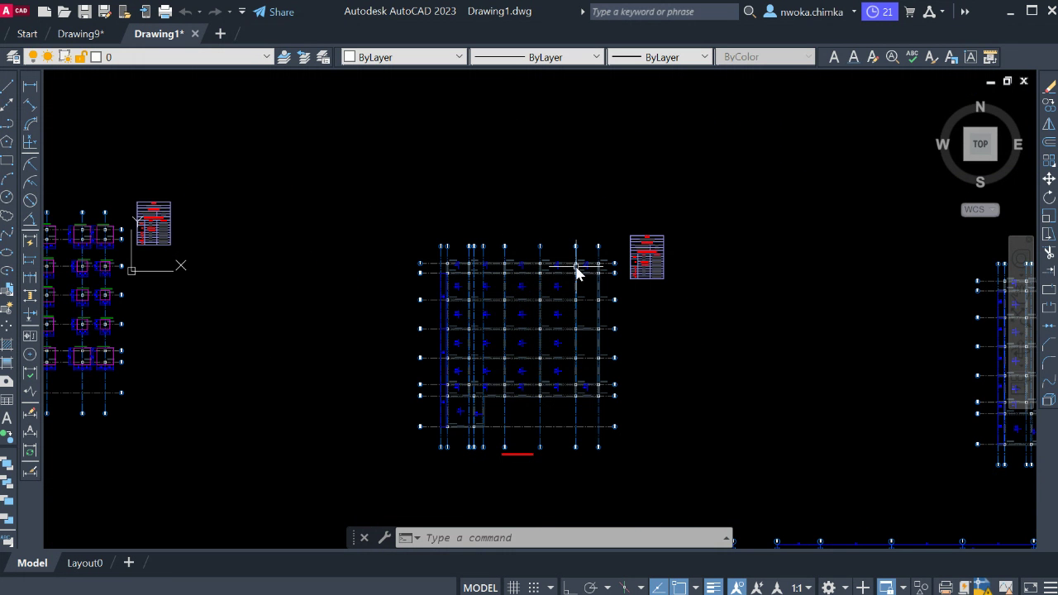
scroll(540, 309, "up", 2)
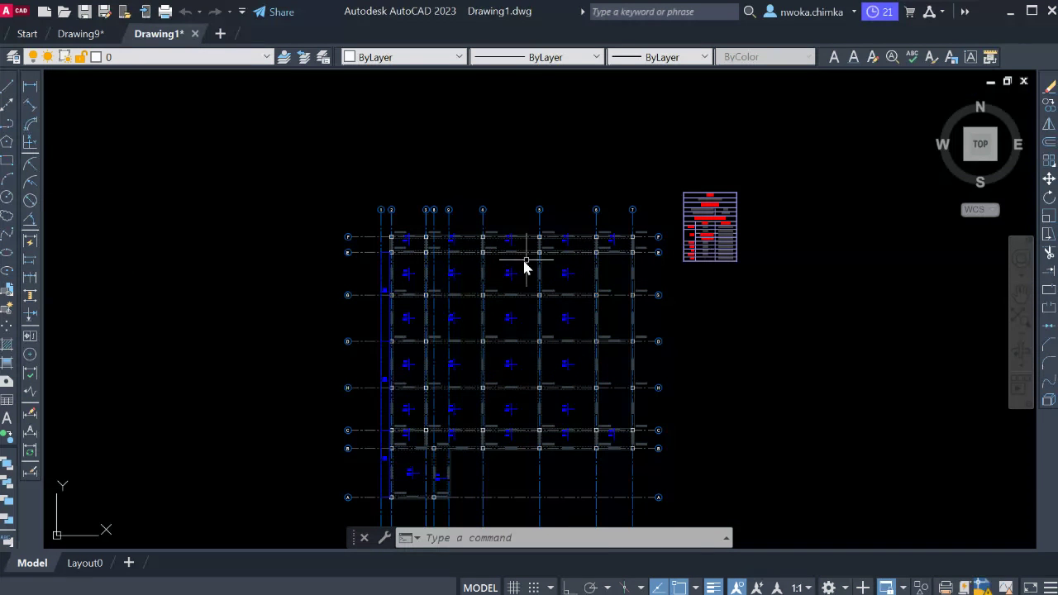
scroll(503, 281, "down", 2)
middle_click_drag(500, 314, 496, 212)
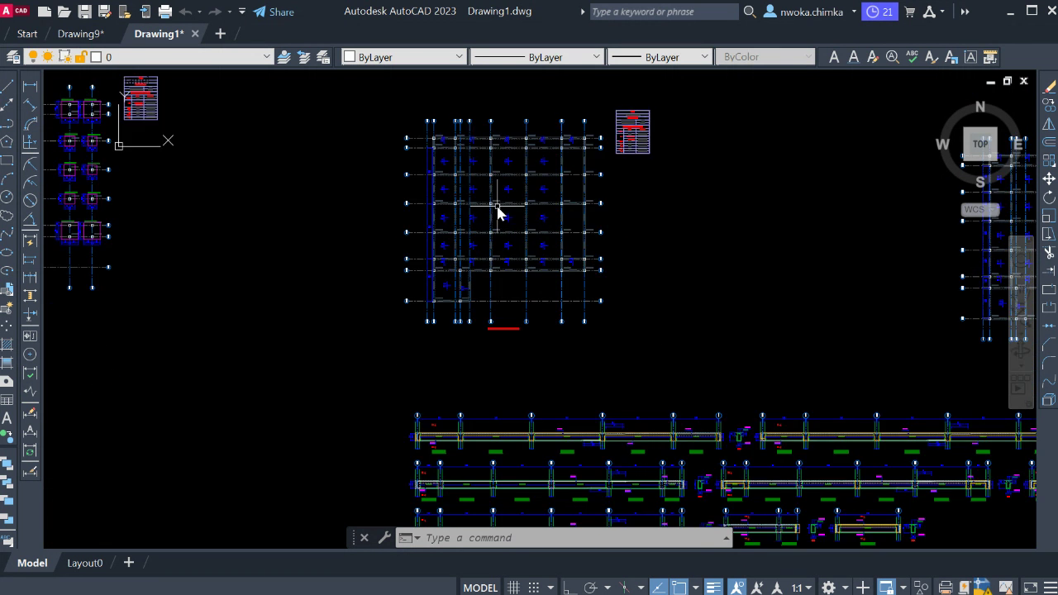
scroll(504, 215, "down", 2)
scroll(579, 281, "down", 1)
scroll(637, 323, "down", 1)
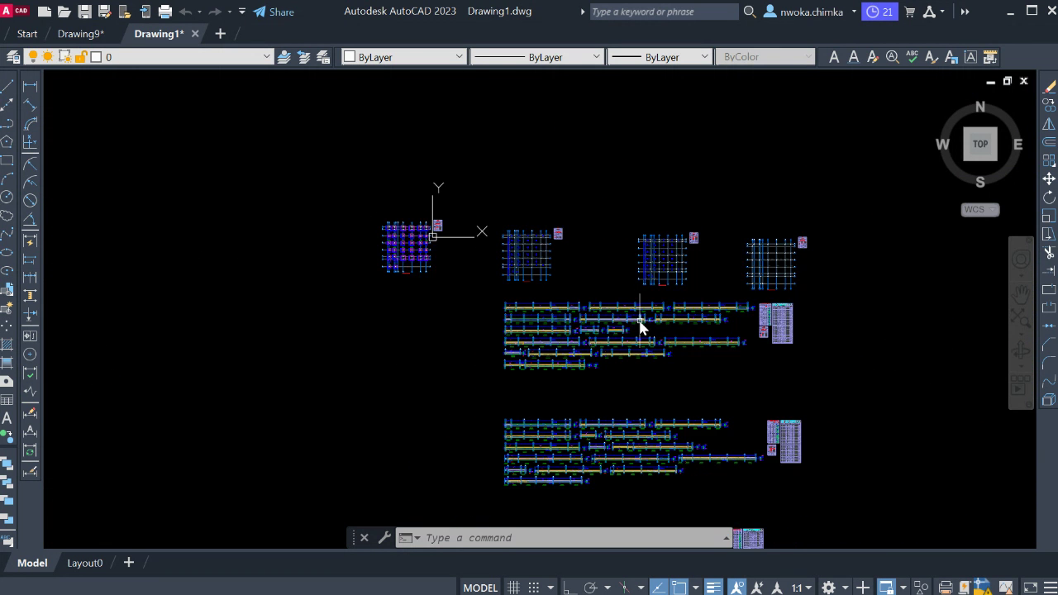
mouse_move(637, 323)
middle_mouse_down()
mouse_move(584, 256)
mouse_move(571, 214)
middle_mouse_up()
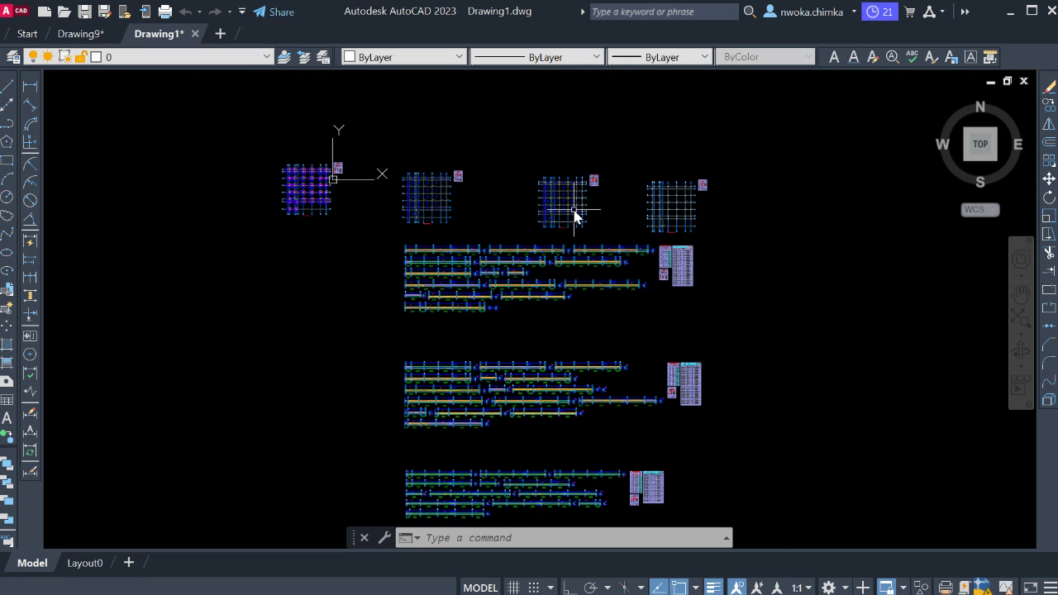
scroll(576, 213, "down", 2)
scroll(534, 277, "up", 4)
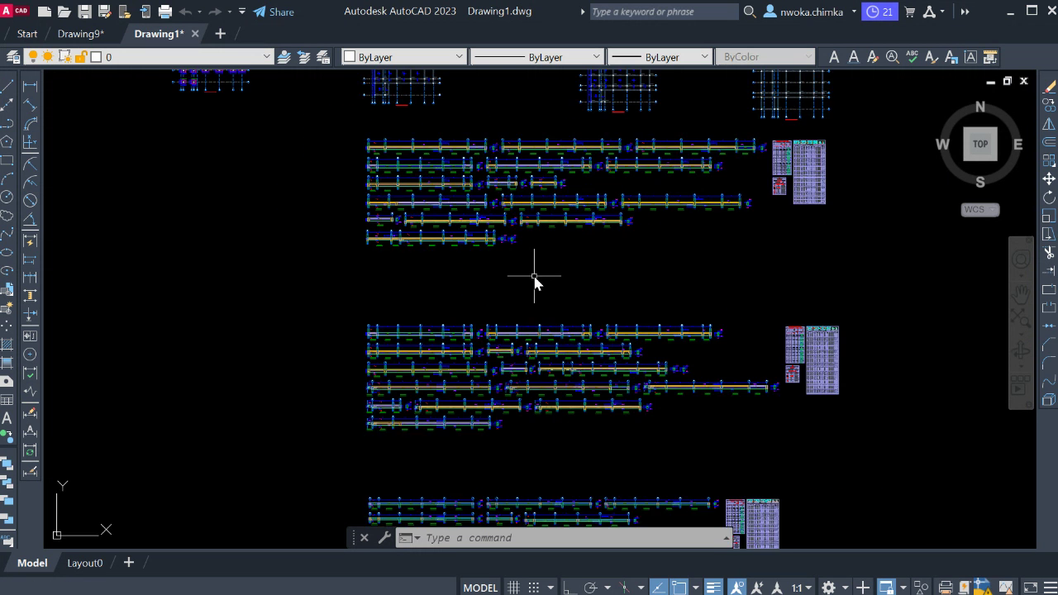
middle_click_drag(534, 279, 496, 338)
scroll(505, 308, "down", 2)
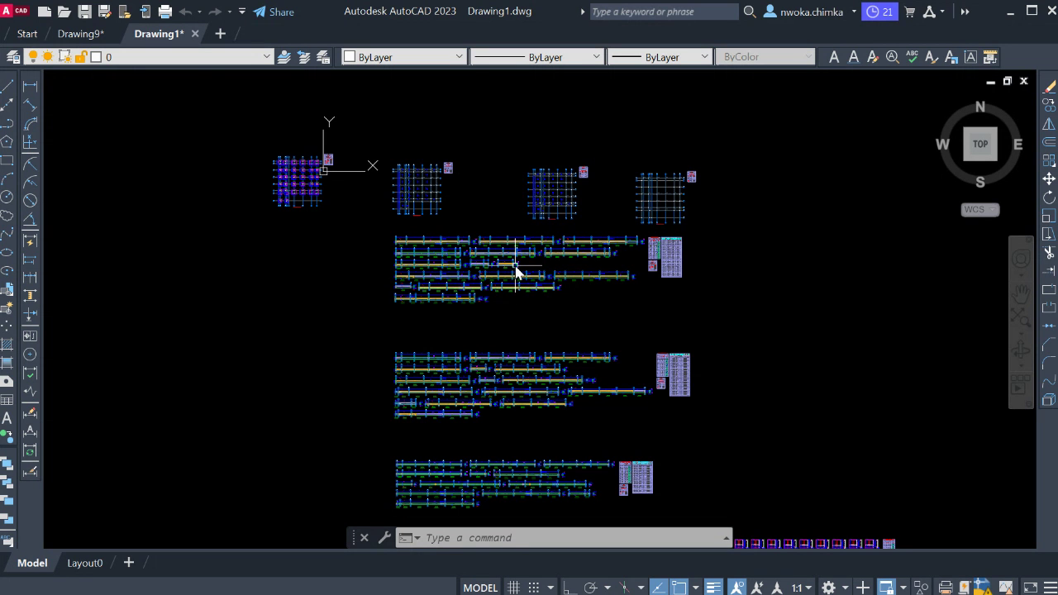
scroll(515, 275, "down", 2)
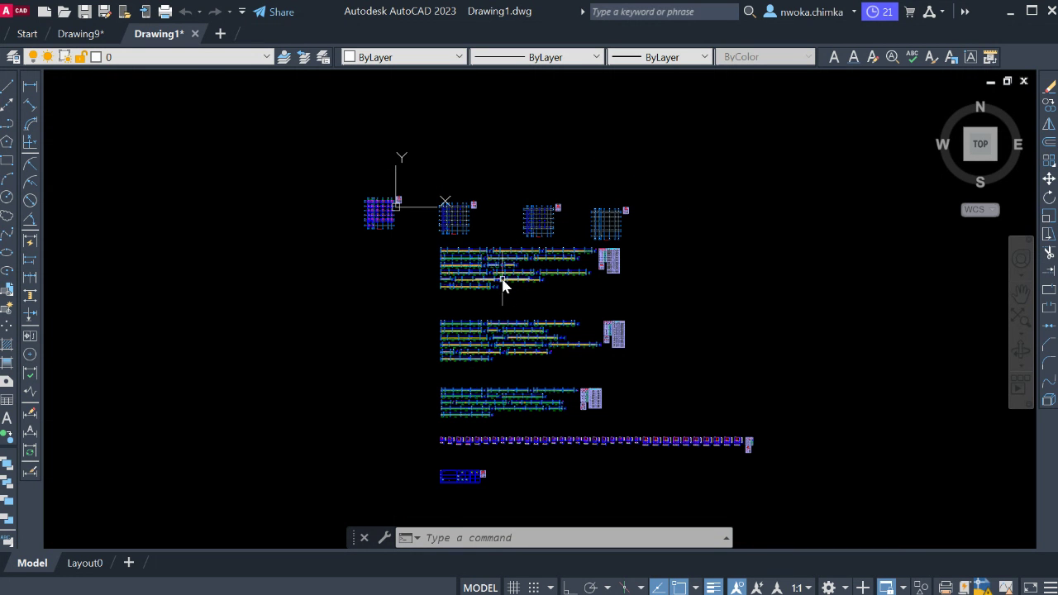
scroll(479, 281, "up", 4)
scroll(471, 267, "down", 3)
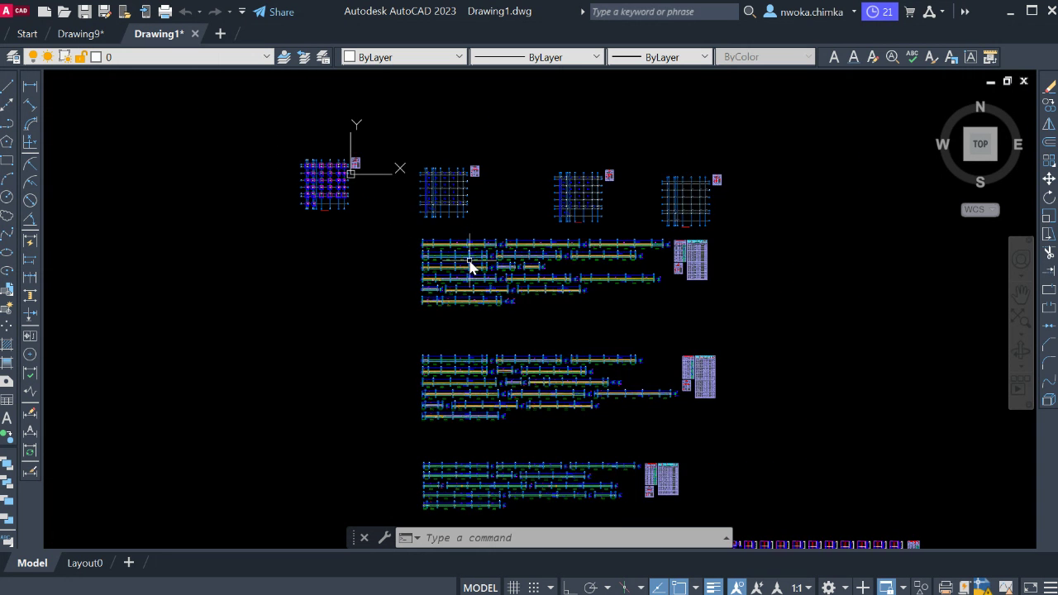
scroll(482, 269, "up", 1)
scroll(483, 268, "down", 2)
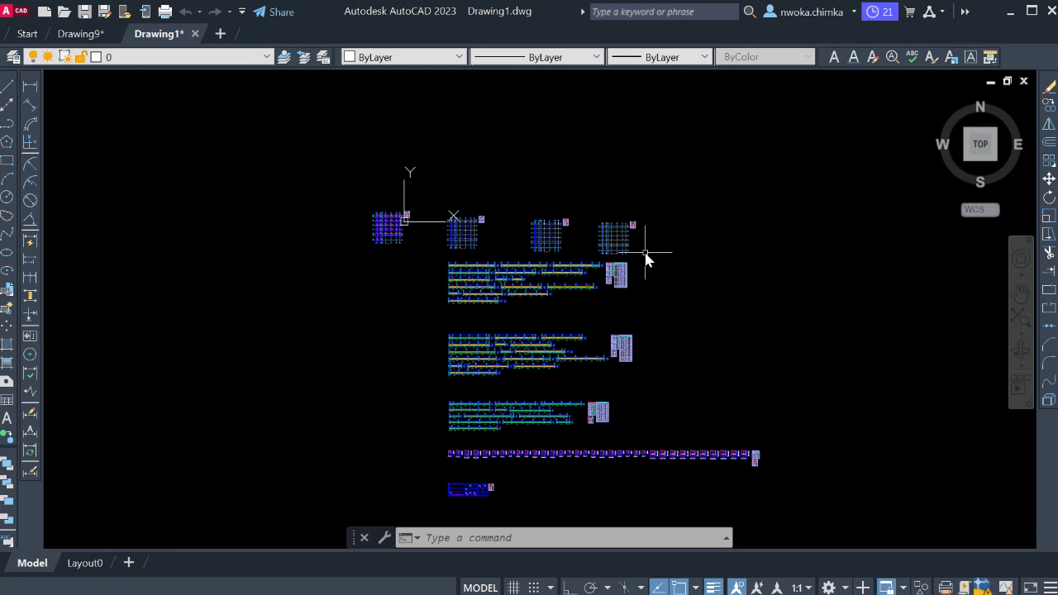
scroll(496, 245, "up", 2)
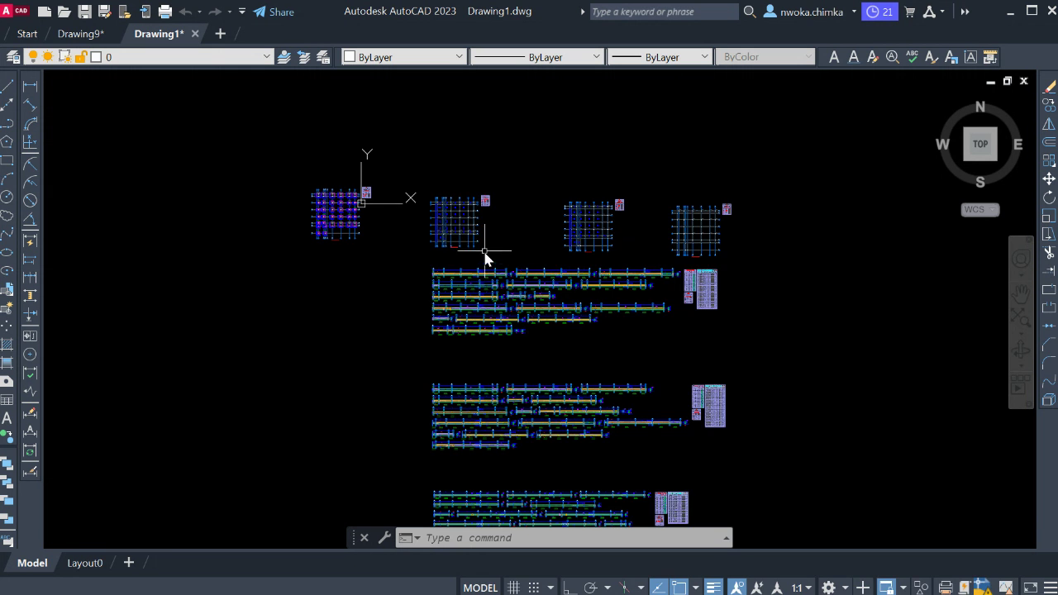
middle_click_drag(485, 258, 515, 325)
scroll(484, 290, "up", 2)
scroll(474, 236, "up", 2)
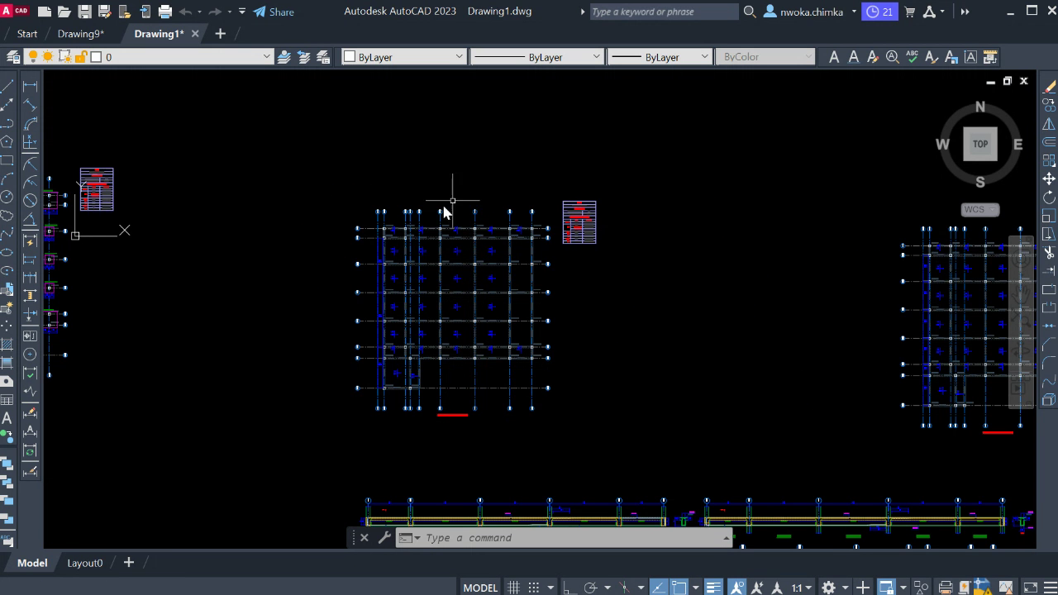
scroll(444, 402, "up", 6)
scroll(496, 347, "down", 3)
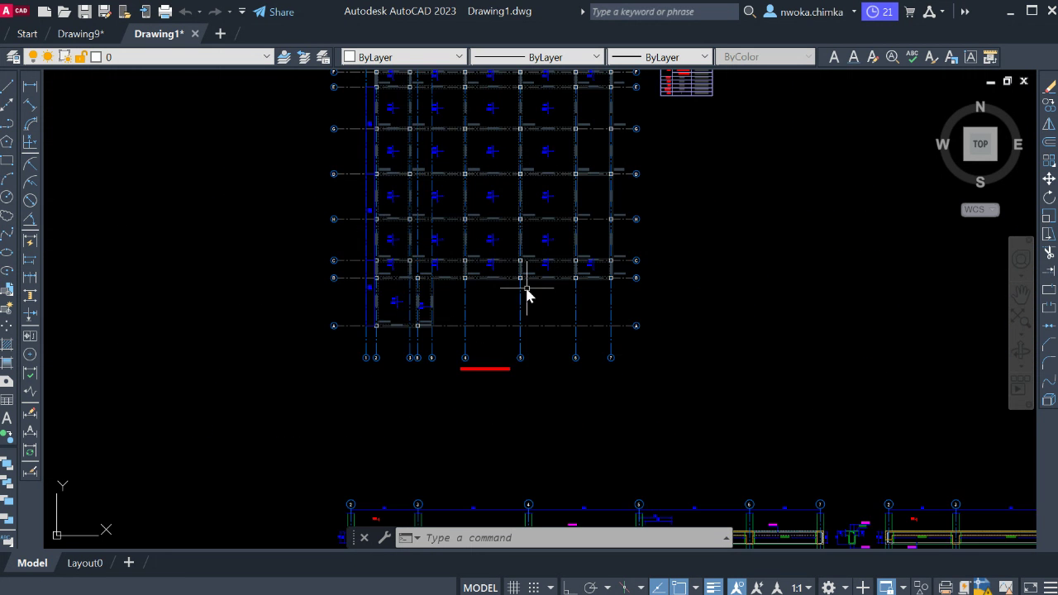
middle_click_drag(526, 292, 512, 383)
scroll(430, 163, "up", 2)
scroll(430, 163, "up", 4)
middle_click_drag(311, 231, 372, 265)
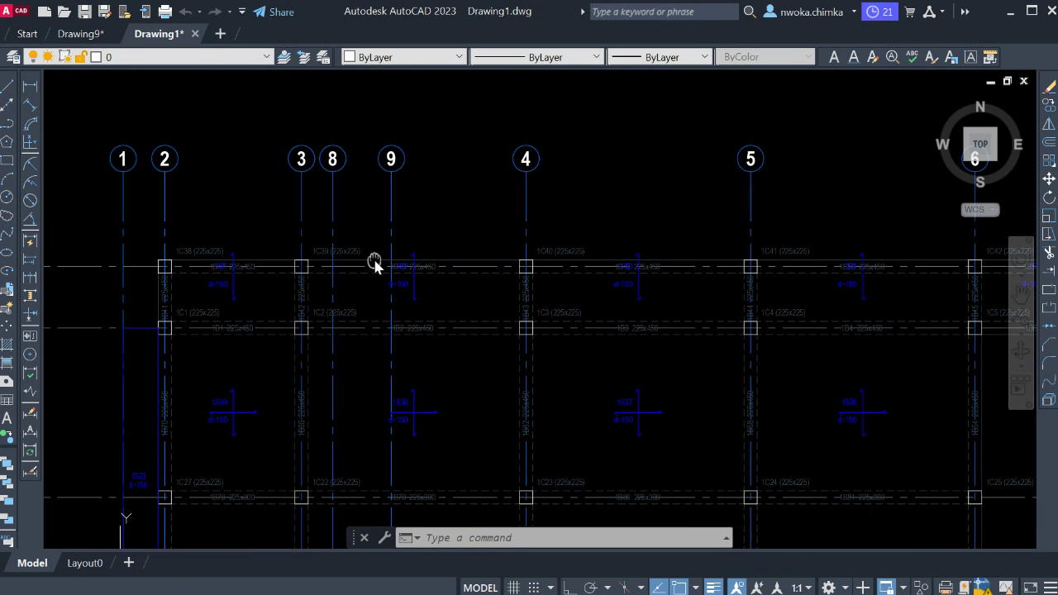
scroll(371, 322, "up", 4)
scroll(267, 264, "up", 2)
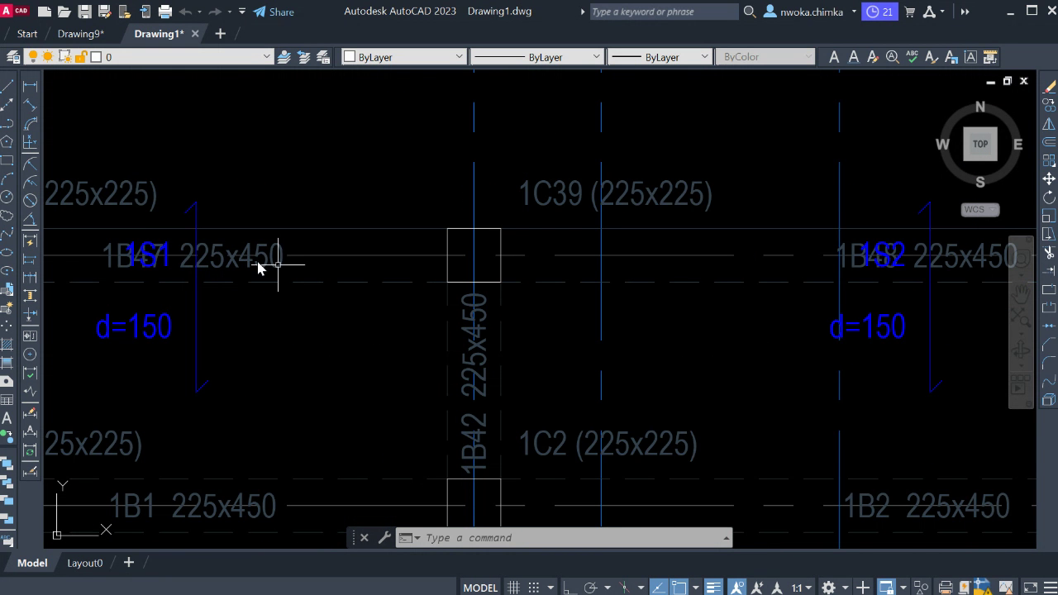
scroll(366, 273, "down", 2)
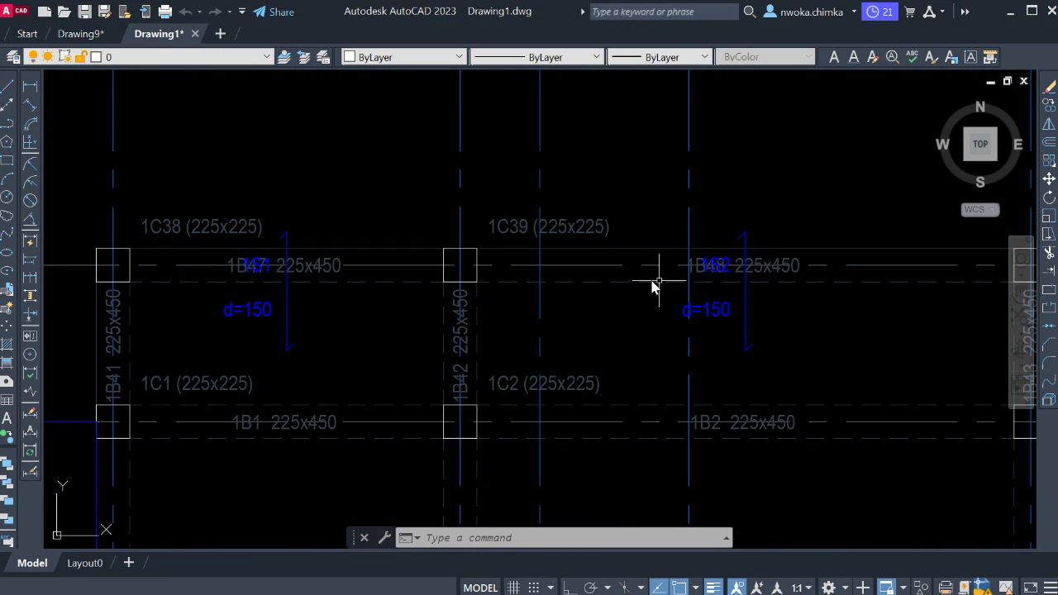
middle_click_drag(652, 283, 502, 278)
scroll(537, 279, "down", 2)
scroll(330, 264, "down", 2)
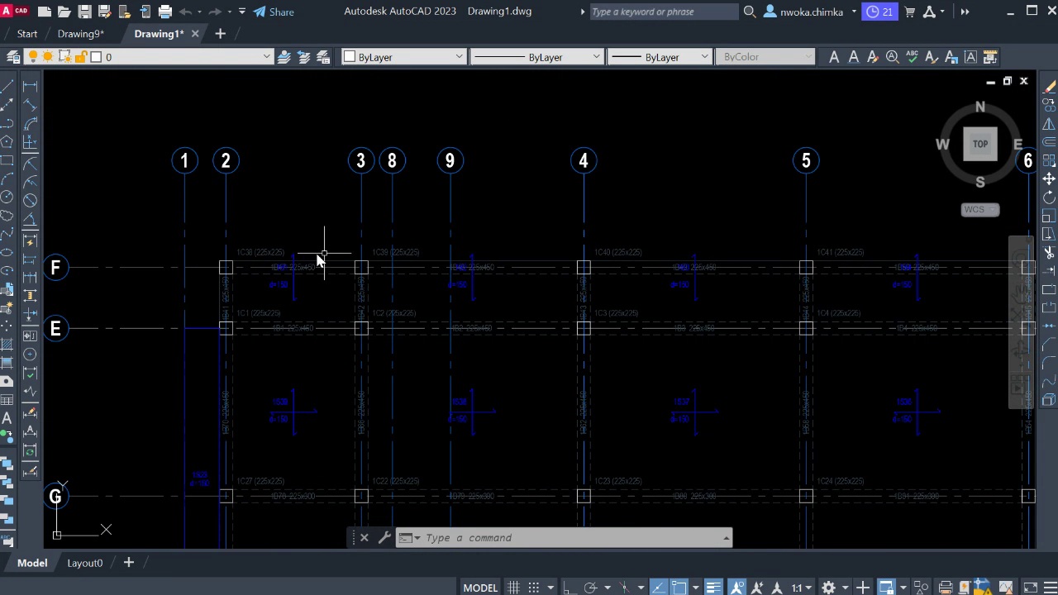
scroll(405, 256, "down", 2)
middle_click_drag(645, 279, 486, 234)
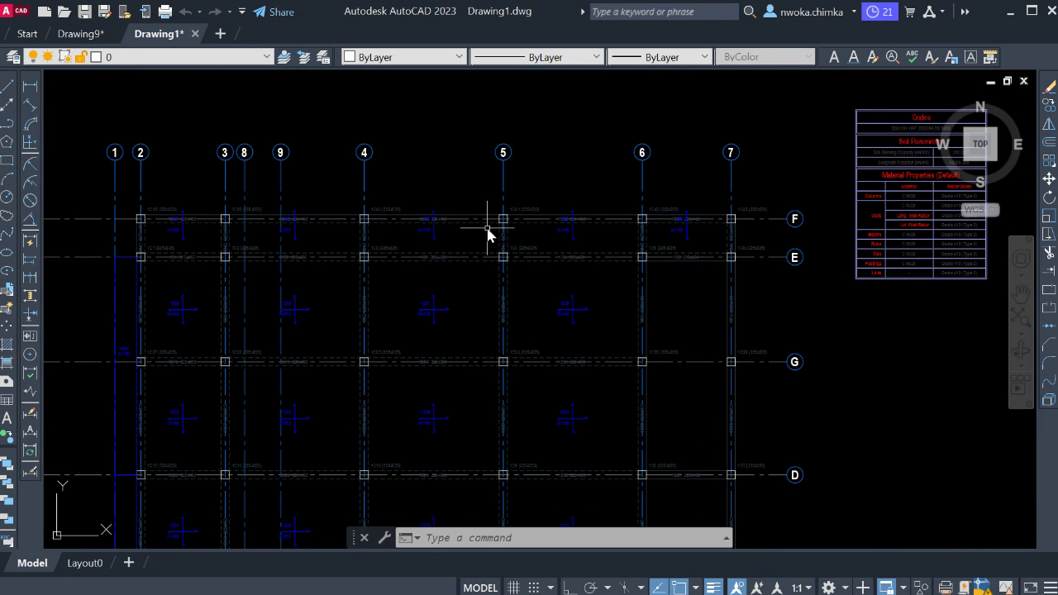
scroll(390, 217, "up", 4)
scroll(755, 214, "up", 2)
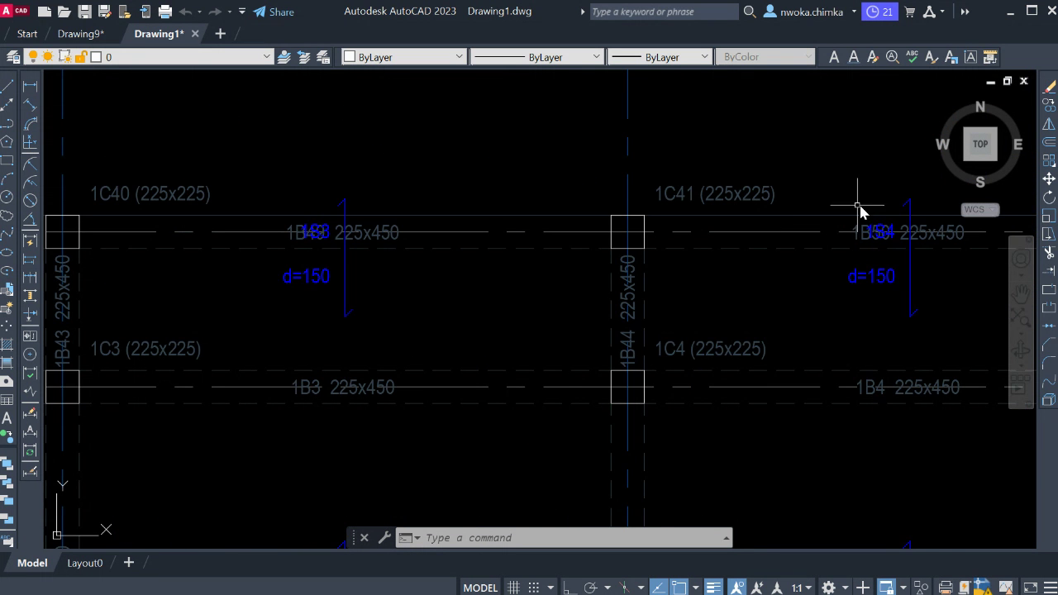
scroll(468, 189, "down", 2)
scroll(503, 185, "down", 2)
middle_click_drag(476, 309, 507, 224)
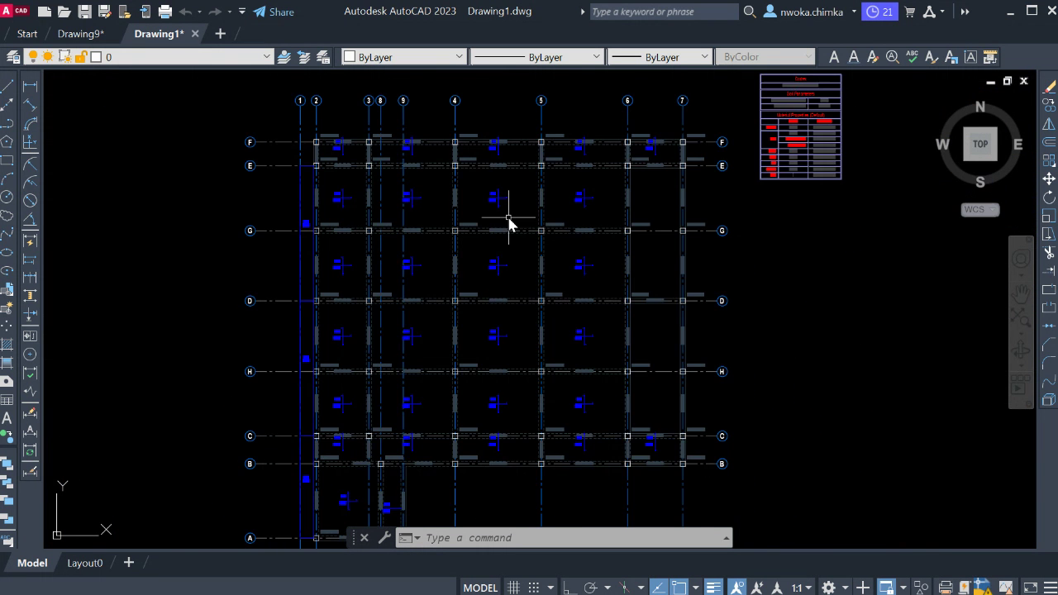
scroll(498, 213, "up", 1)
scroll(496, 223, "up", 3)
scroll(496, 231, "up", 2)
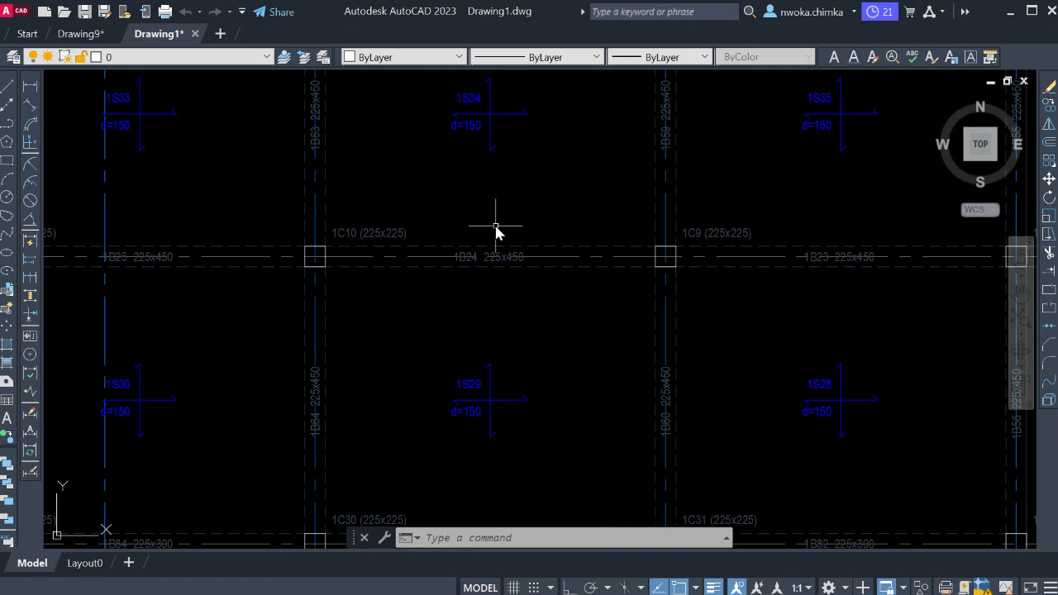
scroll(495, 230, "down", 4)
scroll(486, 325, "down", 3)
scroll(496, 326, "down", 2)
middle_click_drag(496, 326, 491, 351)
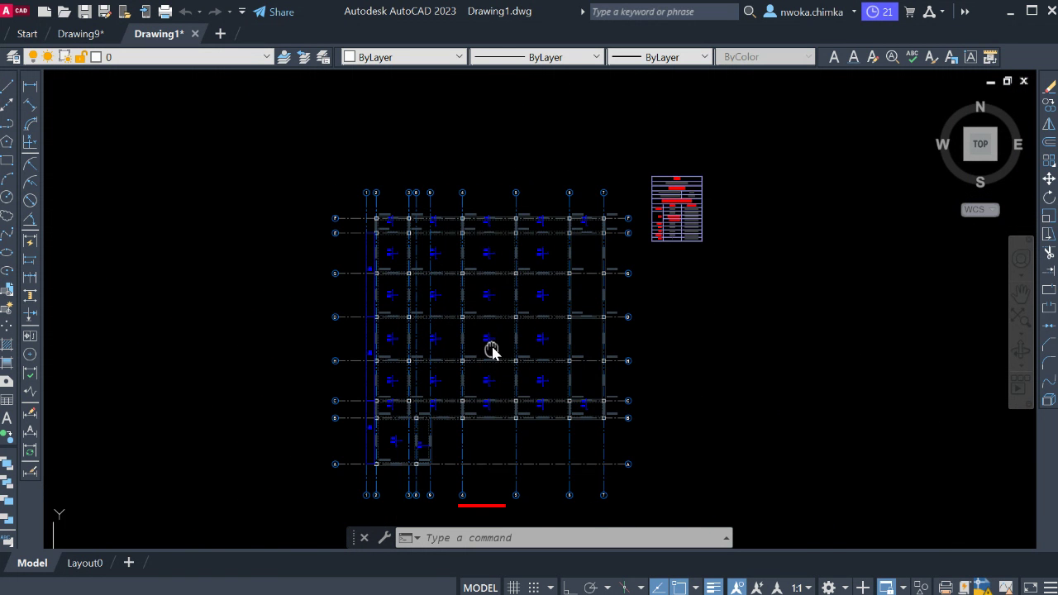
scroll(451, 215, "up", 4)
middle_click_drag(535, 257, 430, 279)
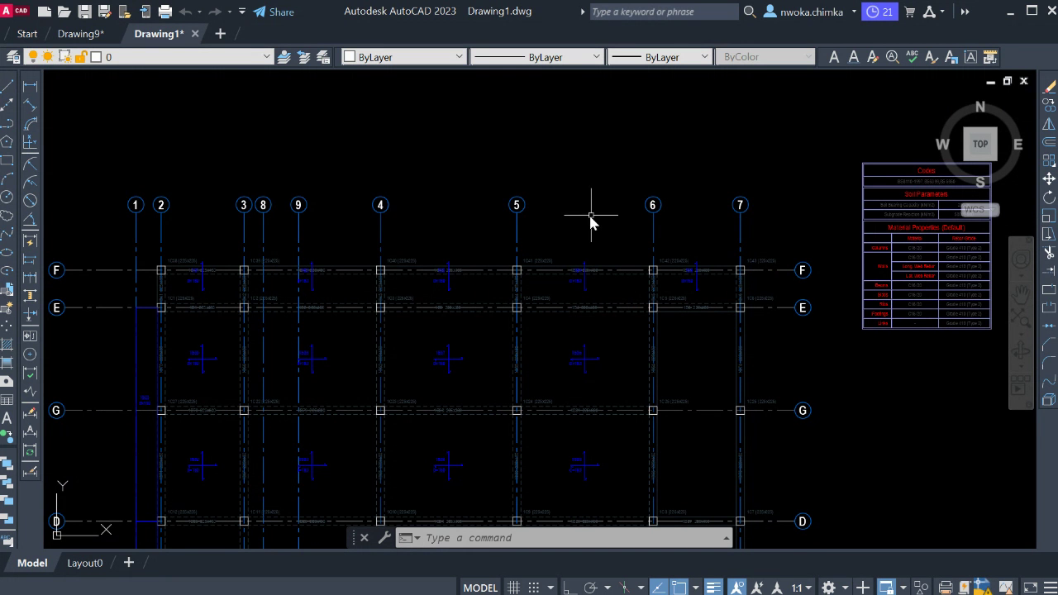
scroll(569, 236, "down", 3)
scroll(524, 207, "down", 4)
Step: Zoom out and pan until the foundation plan, floor plans and beam elevation rows all fit
scroll(463, 208, "down", 2)
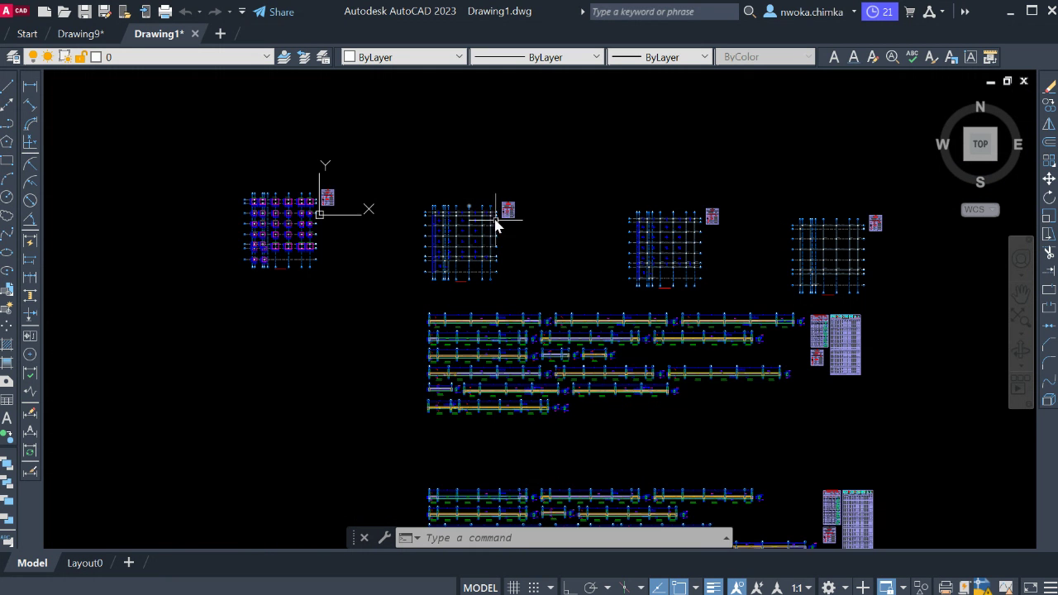
middle_click_drag(500, 264, 492, 207)
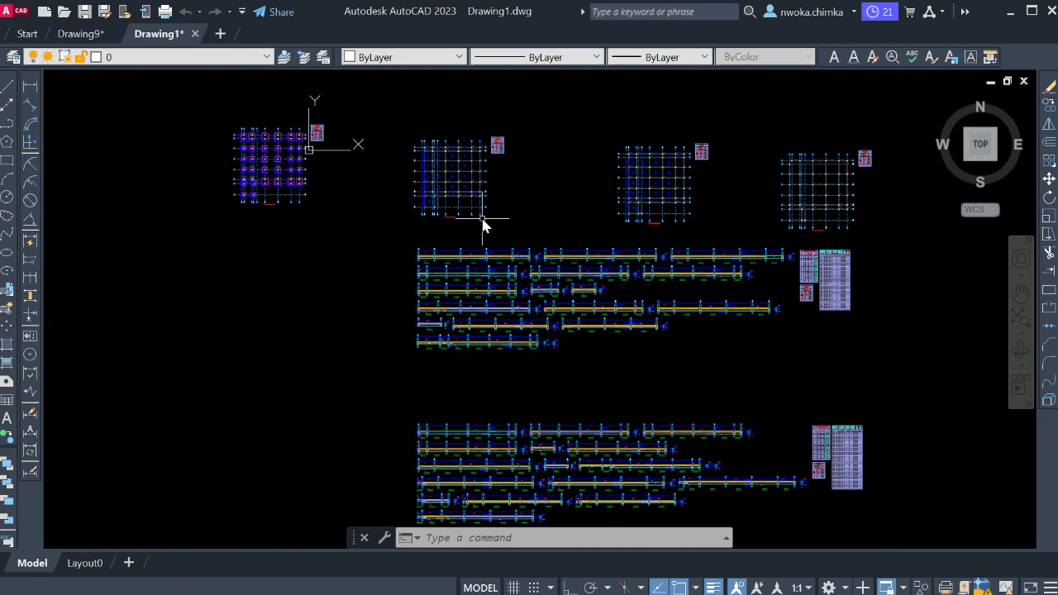
middle_click_drag(509, 237, 517, 286)
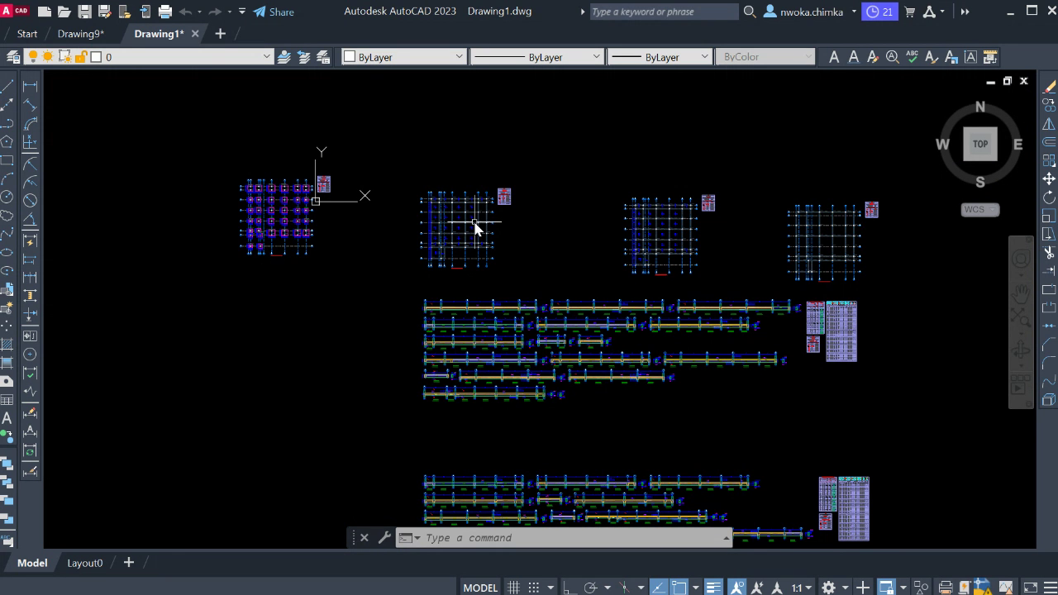
scroll(476, 228, "down", 2)
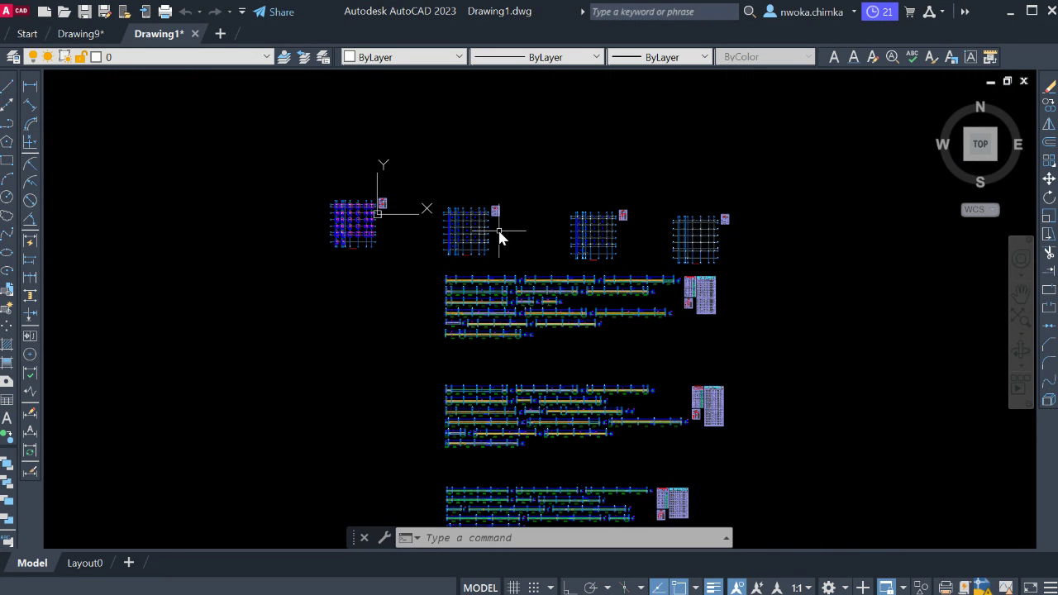
middle_click_drag(499, 238, 466, 198)
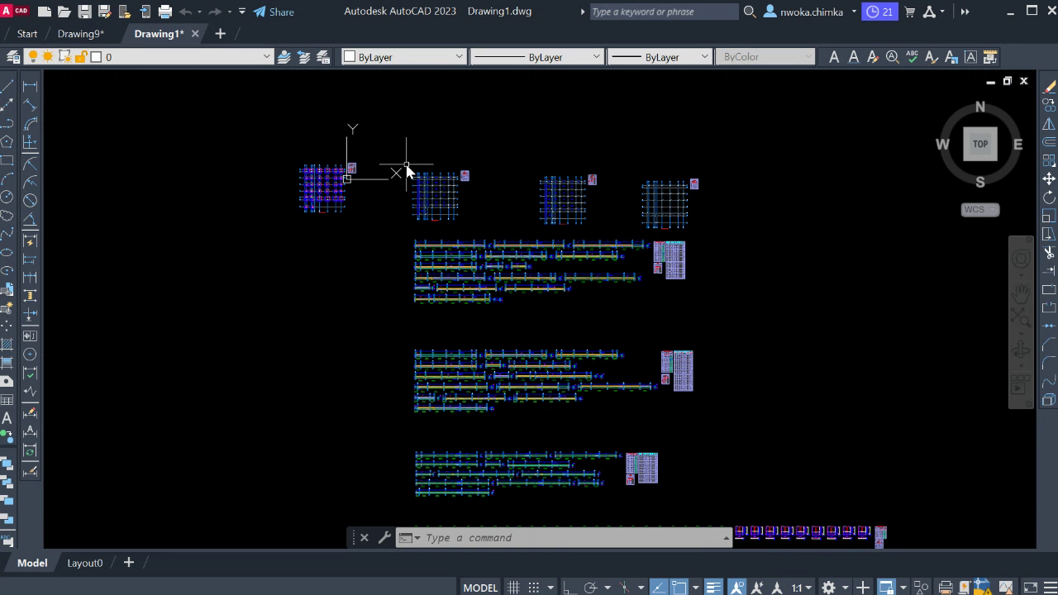
scroll(406, 168, "up", 3)
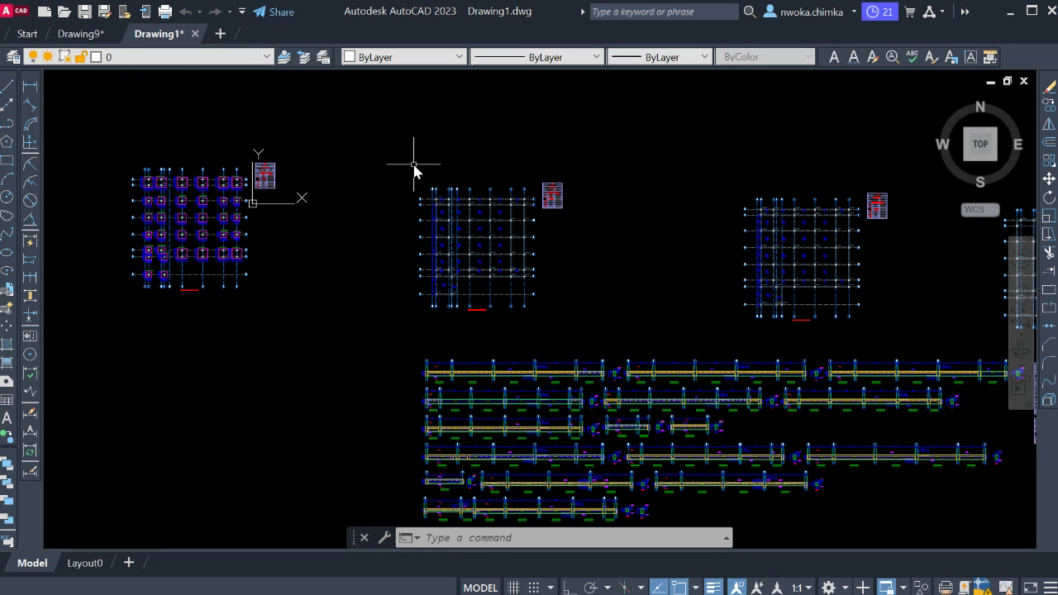
scroll(413, 165, "down", 3)
scroll(515, 309, "down", 2)
scroll(515, 307, "up", 5)
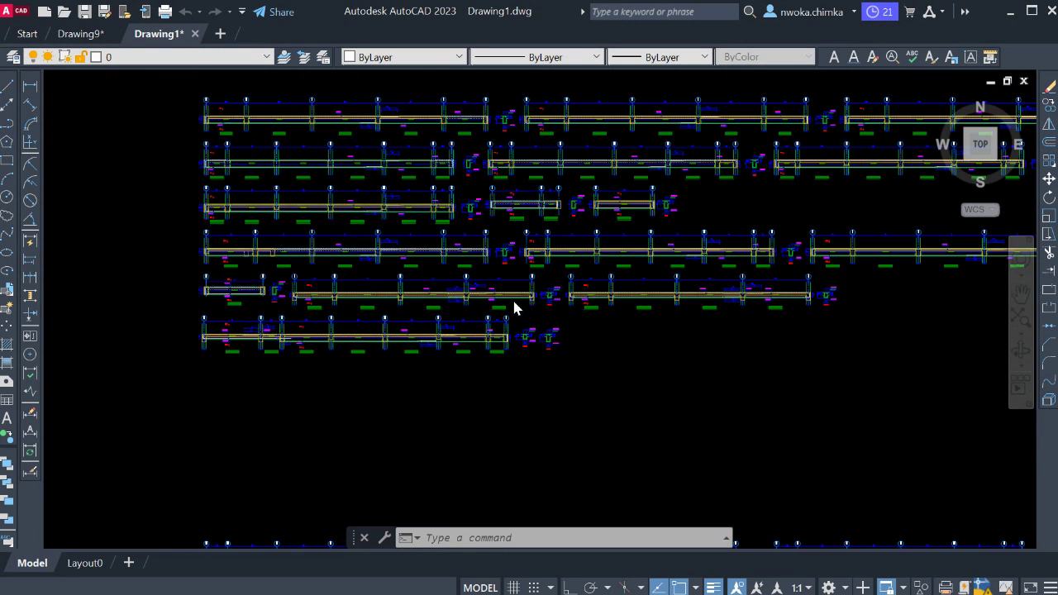
scroll(384, 223, "up", 3)
scroll(520, 256, "down", 6)
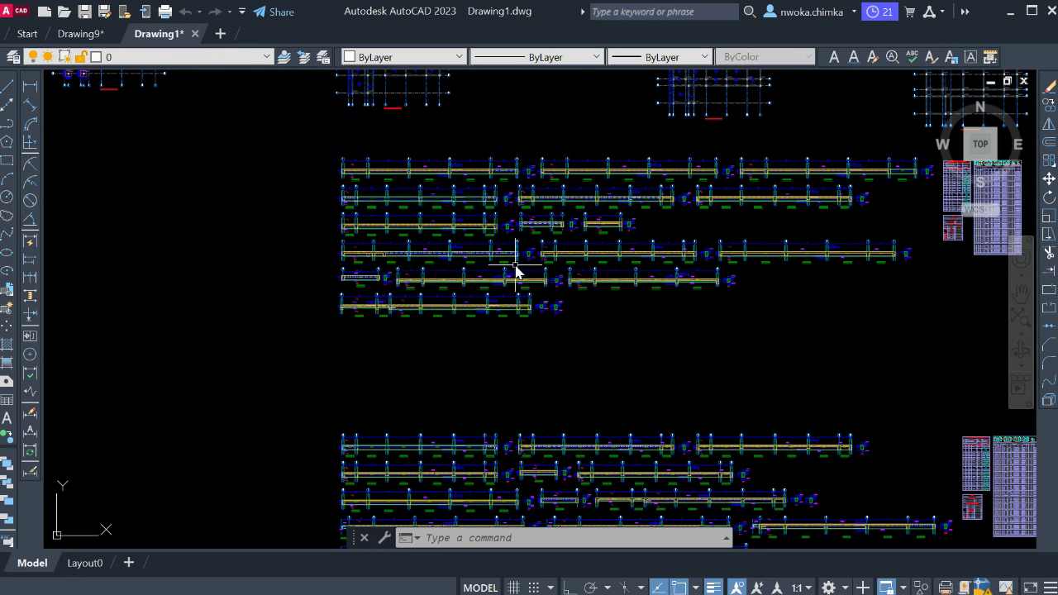
scroll(515, 269, "down", 3)
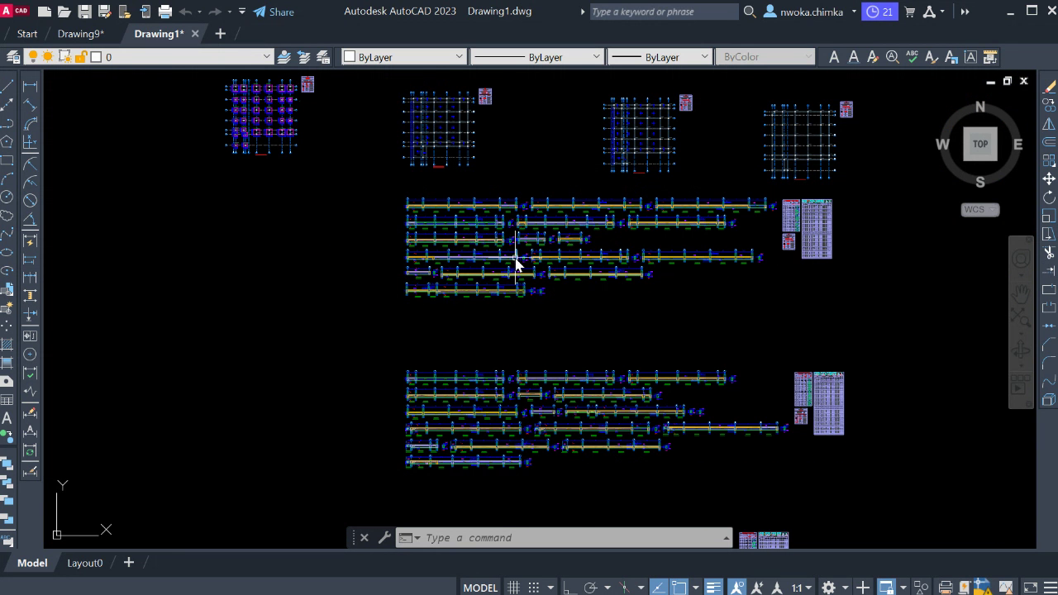
middle_click_drag(522, 258, 520, 376)
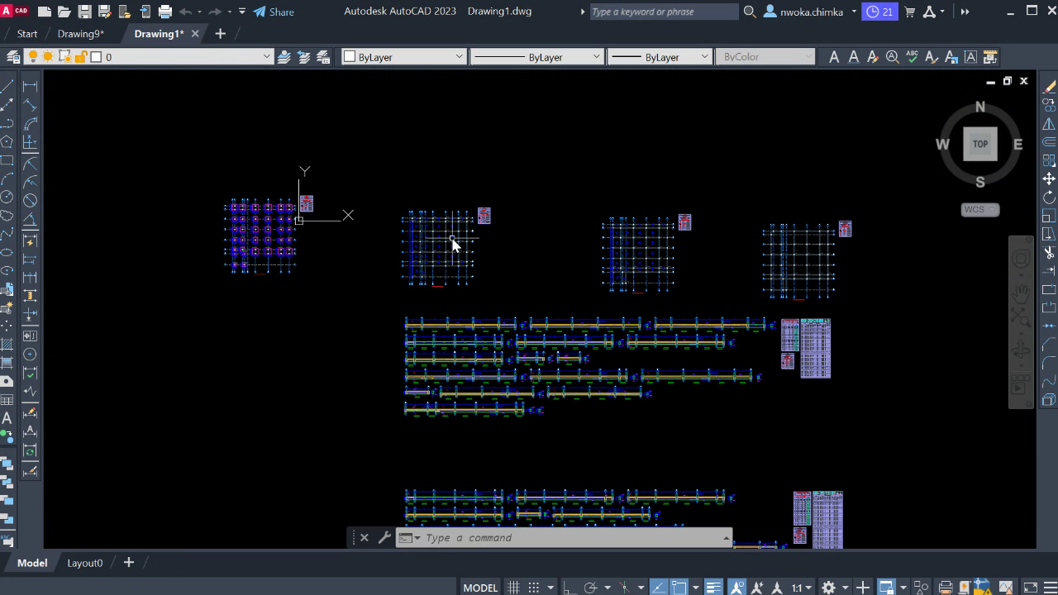
scroll(438, 244, "up", 2)
scroll(376, 227, "up", 2)
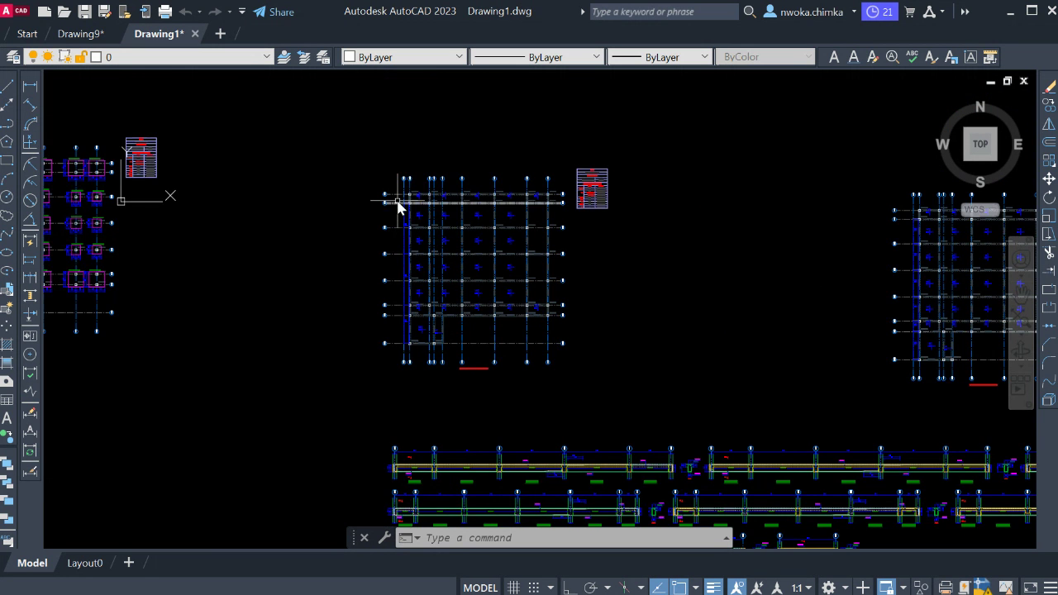
scroll(398, 207, "up", 2)
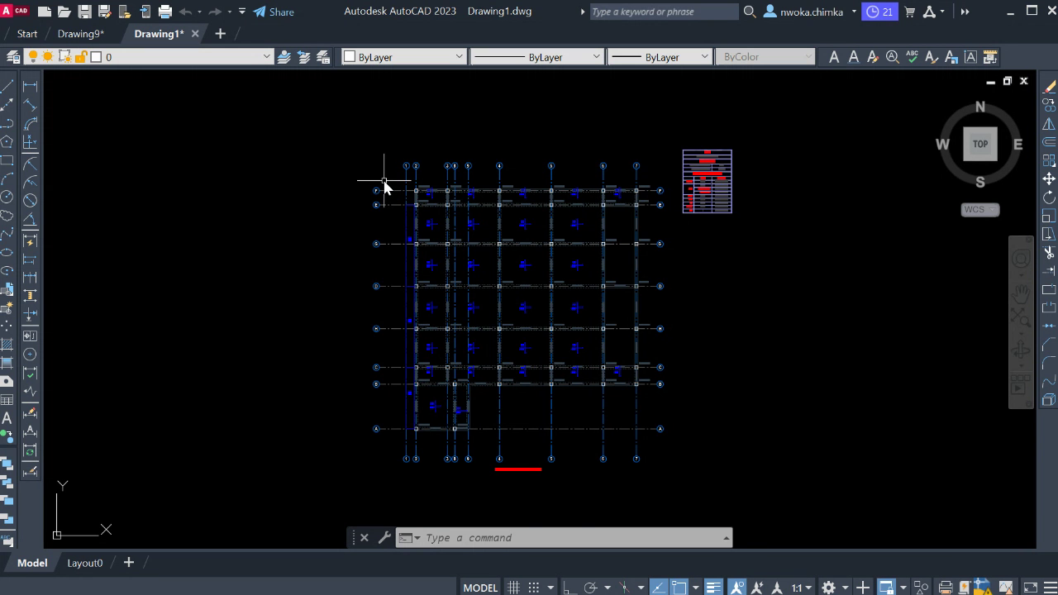
scroll(405, 178, "down", 3)
Step: Zoom and pan over the exported Prota beam and foundation details to check them
scroll(459, 228, "down", 2)
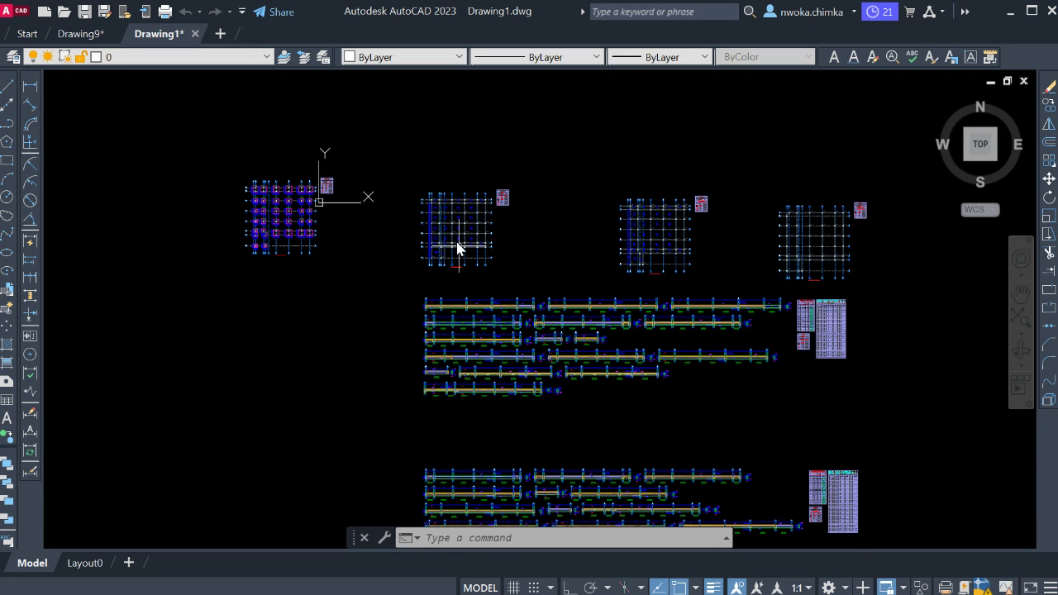
scroll(488, 257, "down", 4)
middle_click_drag(505, 264, 476, 208)
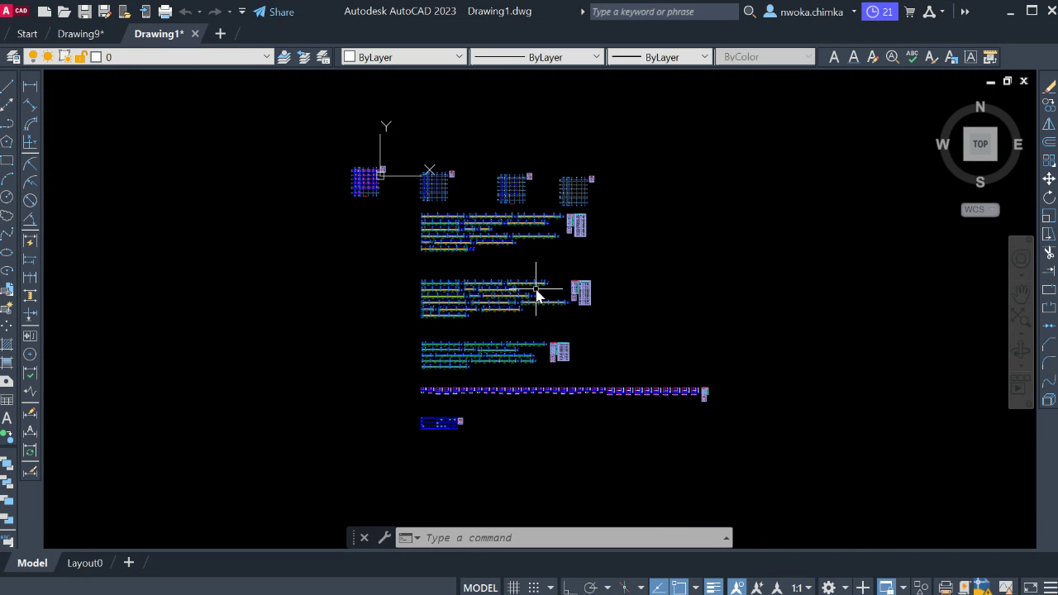
scroll(451, 234, "up", 4)
scroll(364, 215, "down", 3)
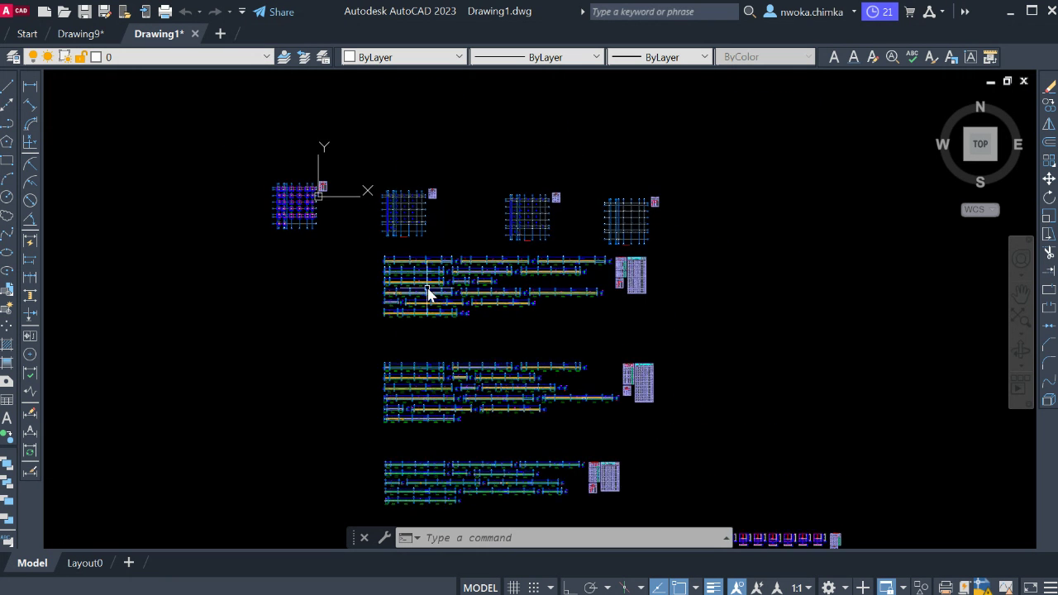
scroll(395, 229, "down", 1)
scroll(394, 243, "up", 2)
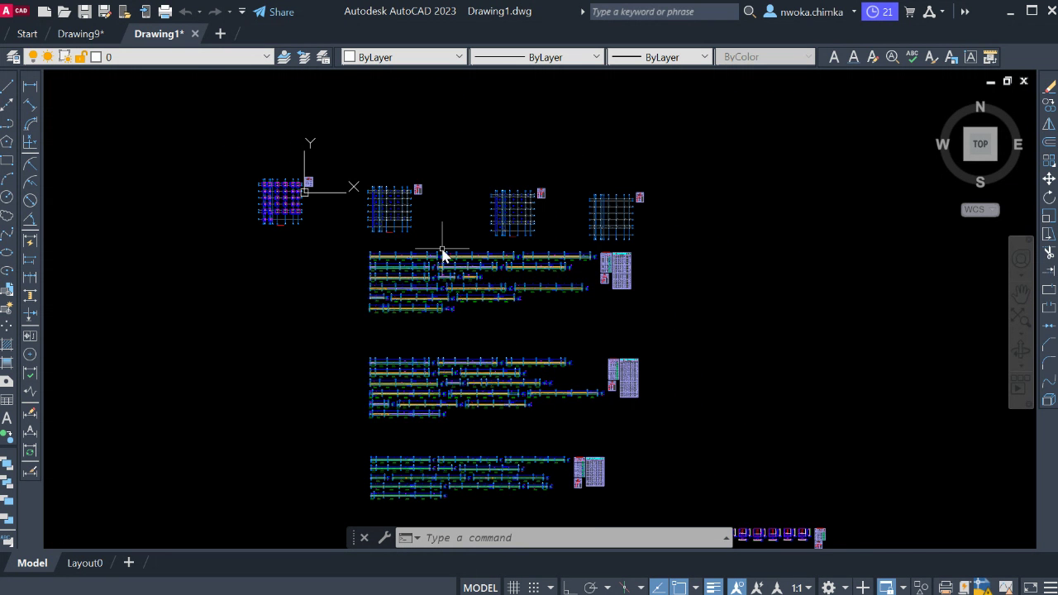
scroll(468, 218, "down", 2)
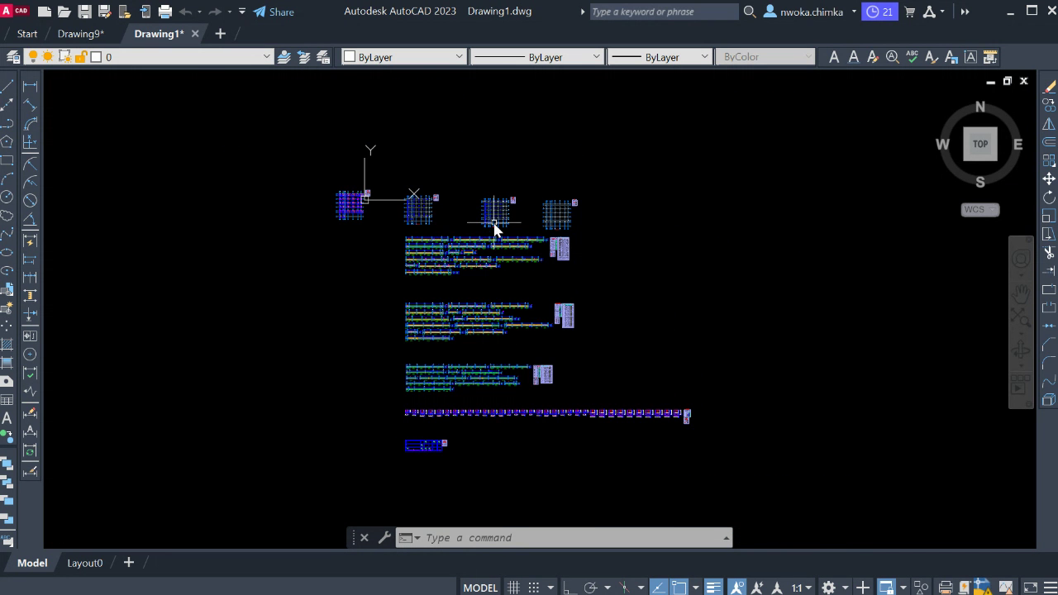
scroll(425, 221, "up", 2)
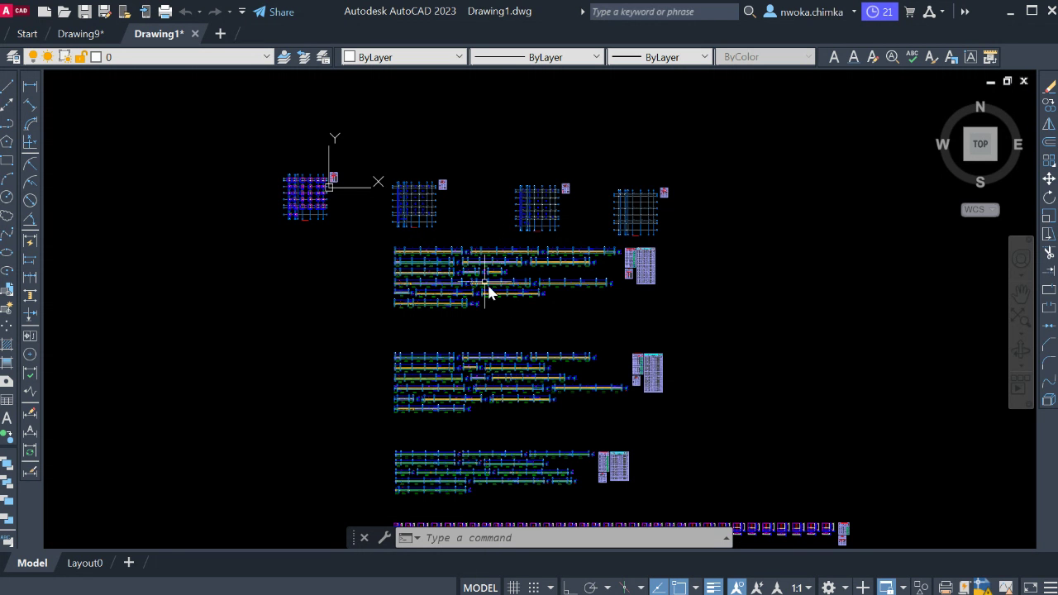
scroll(514, 244, "down", 2)
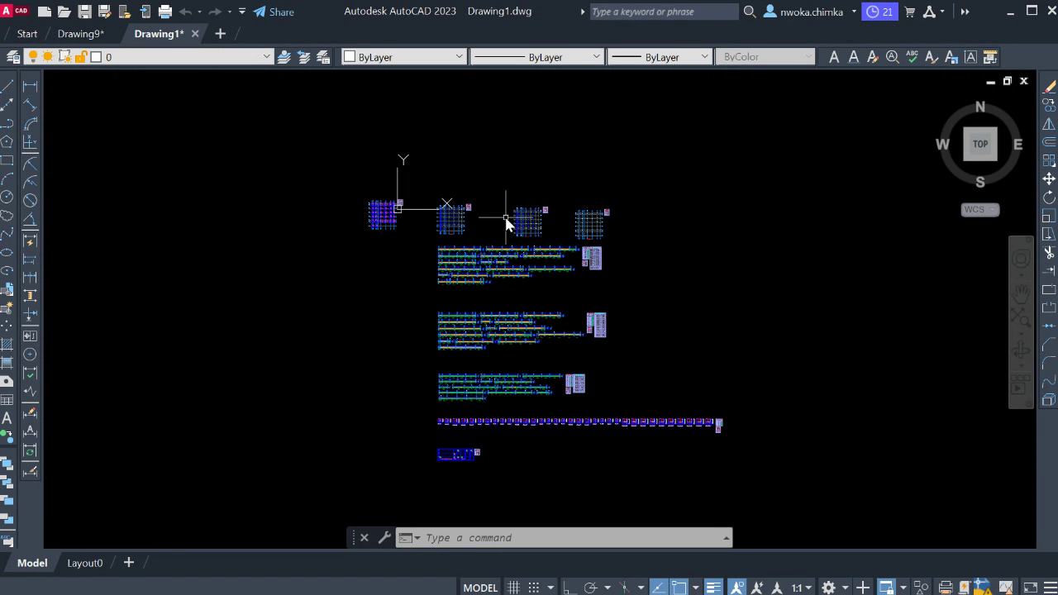
scroll(487, 277, "up", 6)
scroll(494, 273, "down", 4)
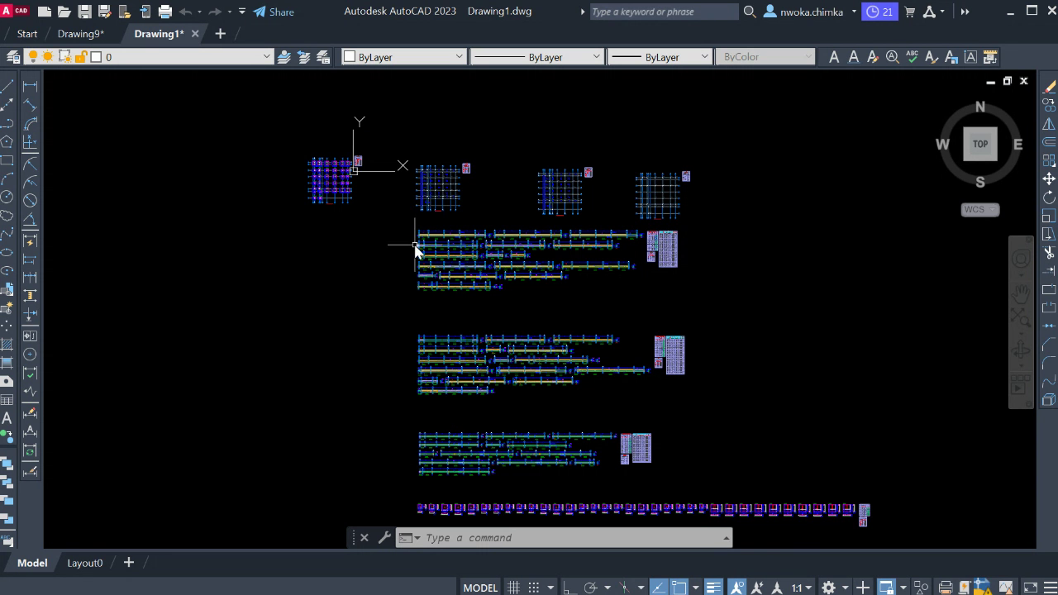
scroll(485, 238, "down", 4)
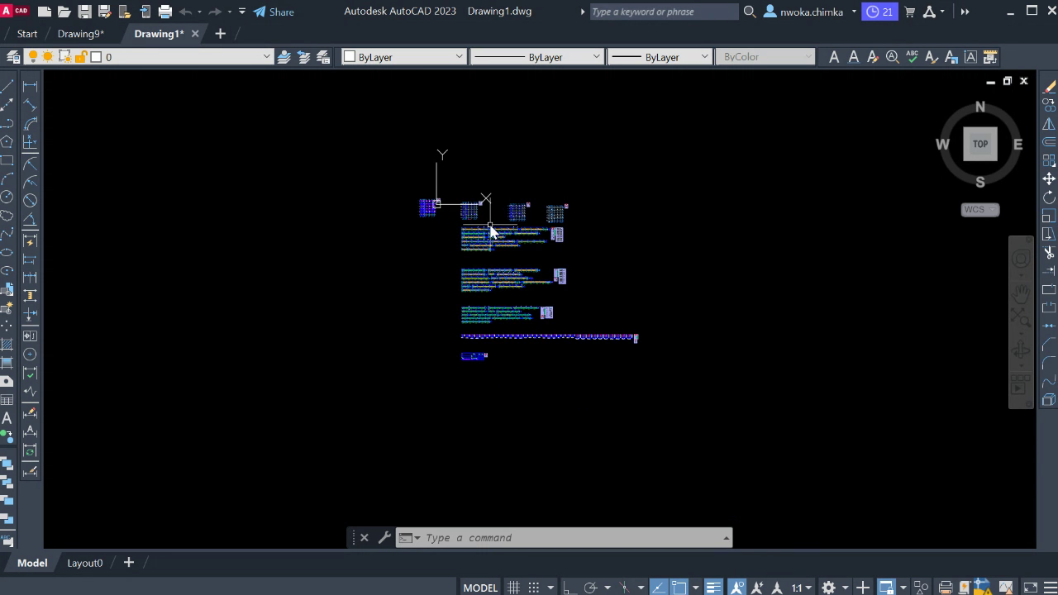
scroll(495, 220, "up", 2)
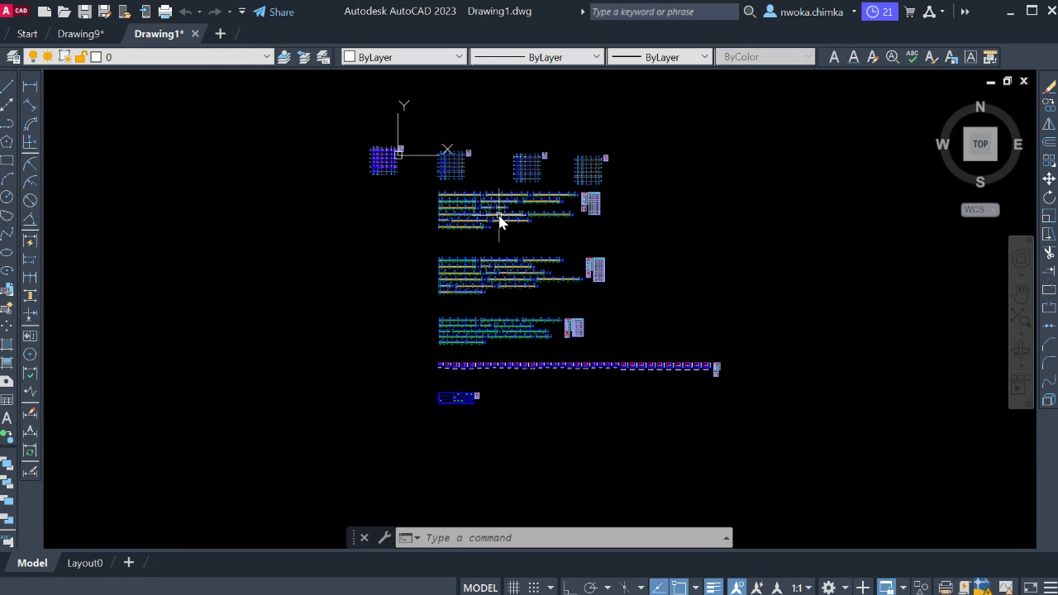
middle_click_drag(474, 231, 481, 264)
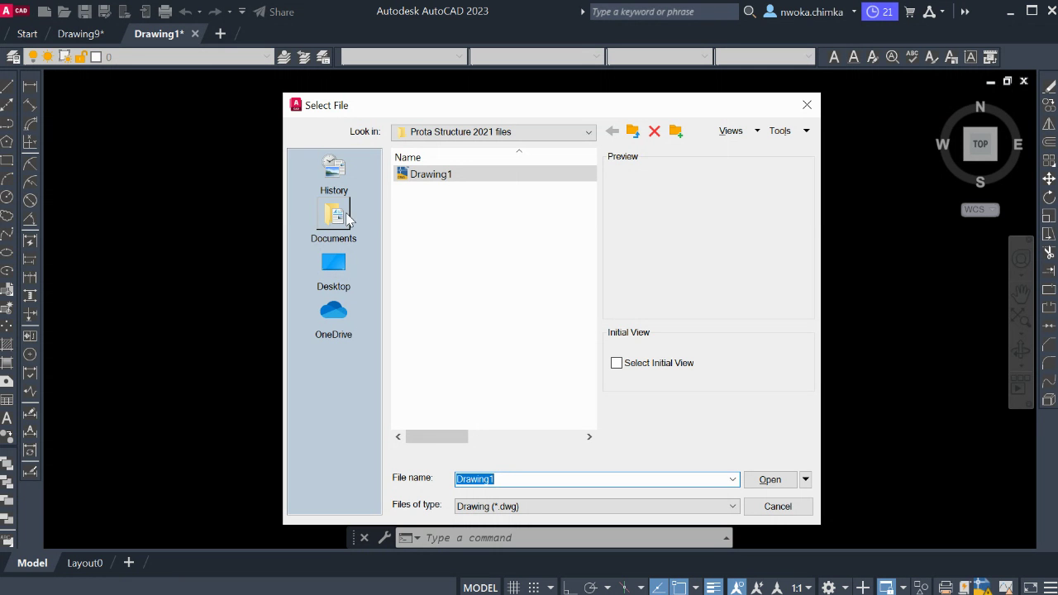
Step: Open the structural detailing template from Desktop\STONEBRIDGE COMPANY DETAILING TEMPLATE
left_click(803, 109)
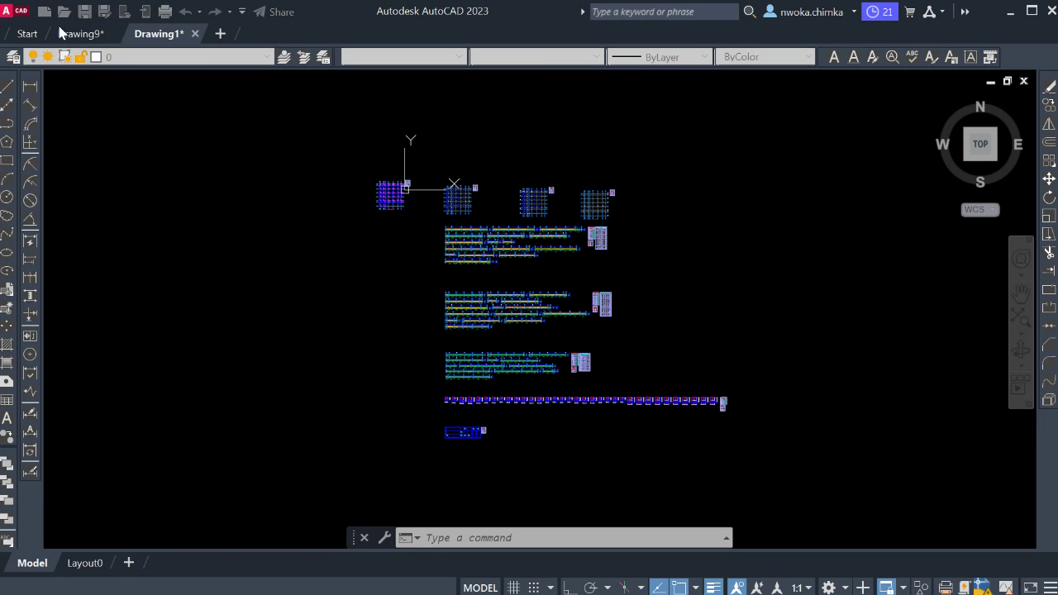
left_click(64, 16)
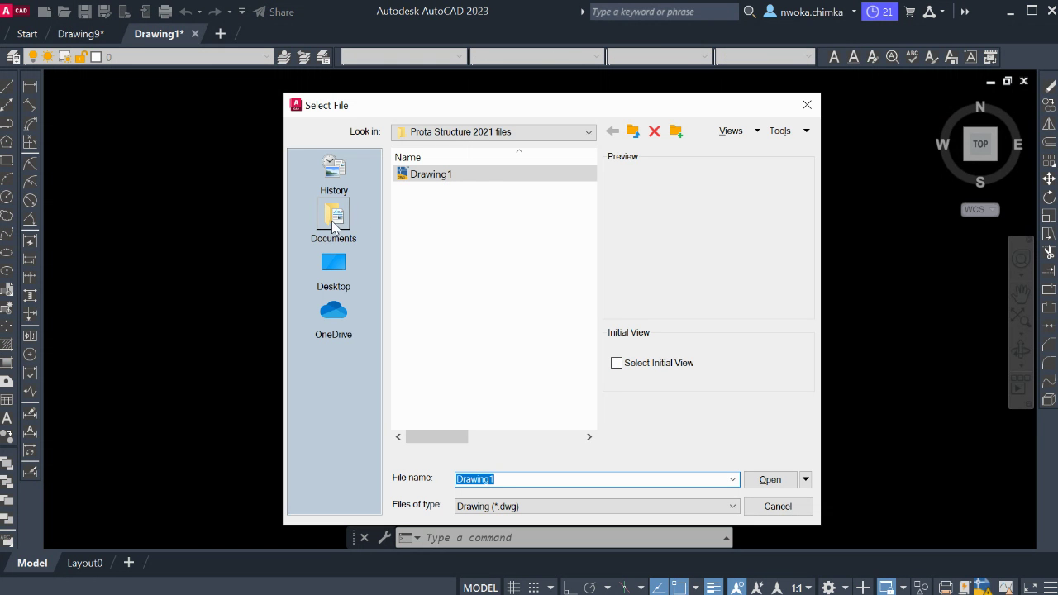
left_click(336, 218)
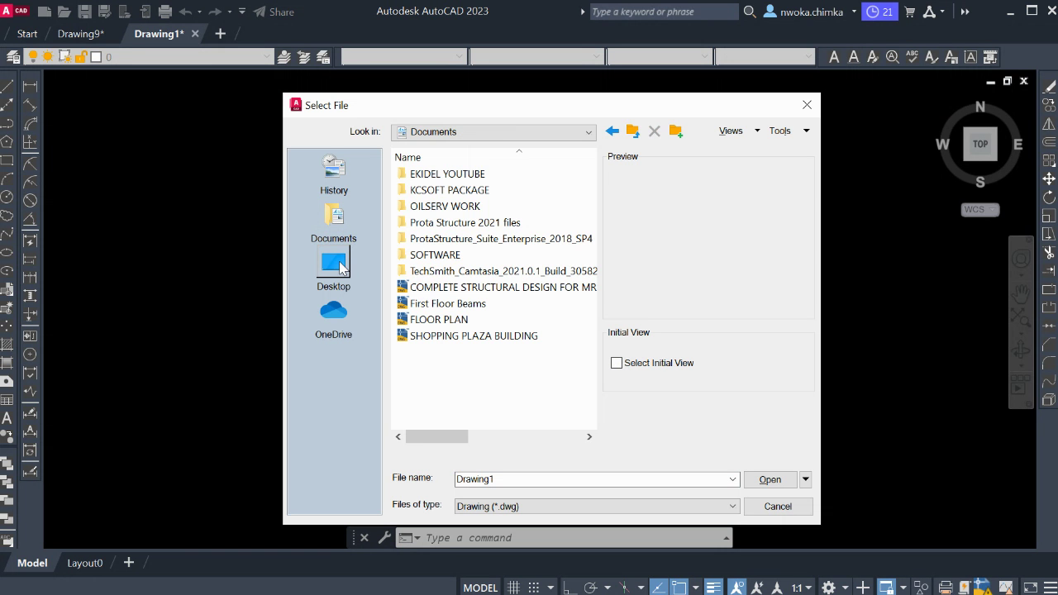
left_click(345, 263)
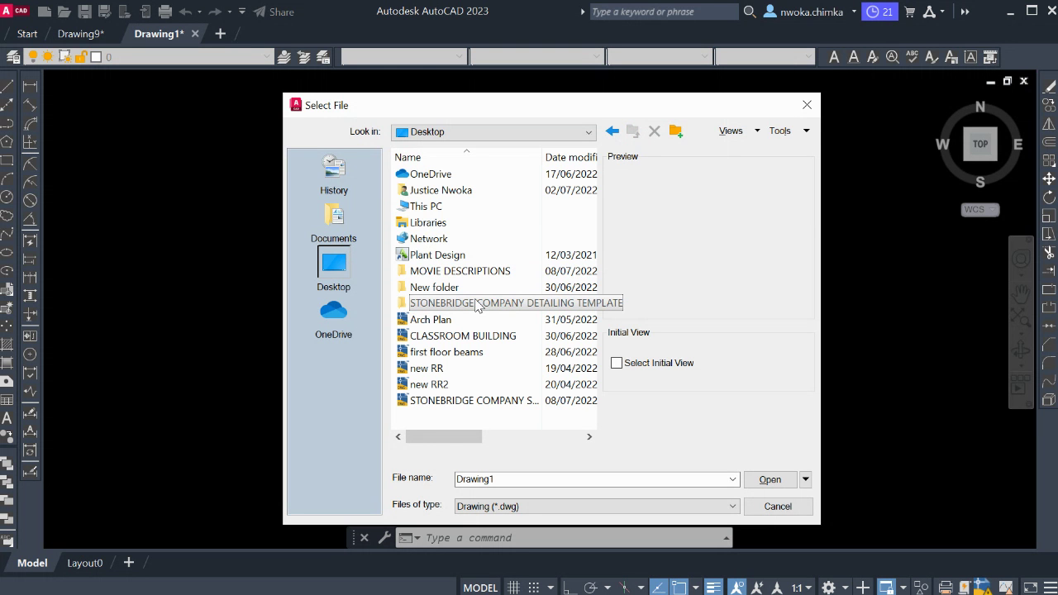
left_click(477, 304)
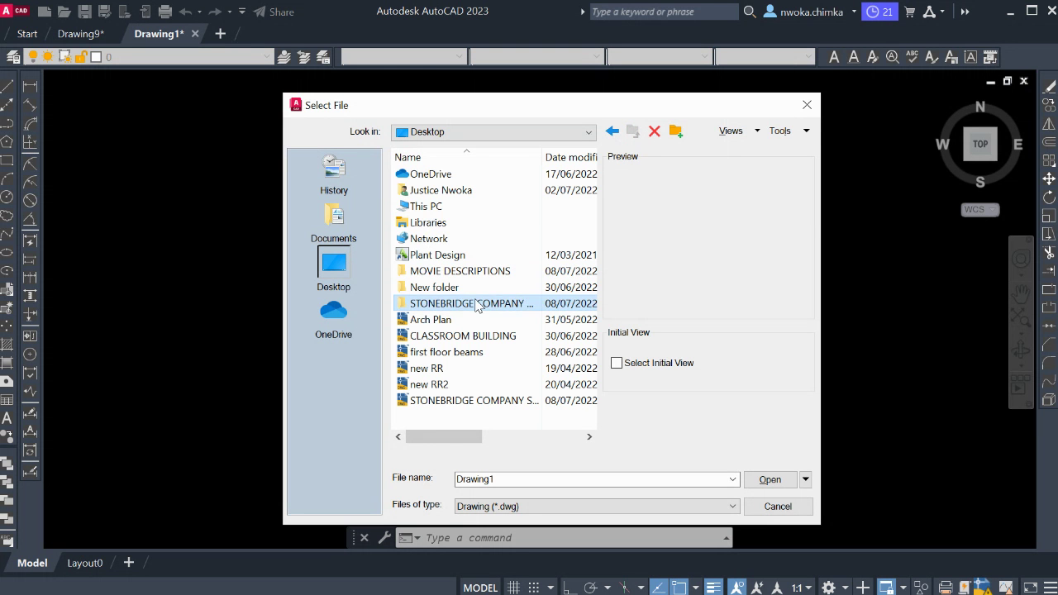
double_click(402, 305)
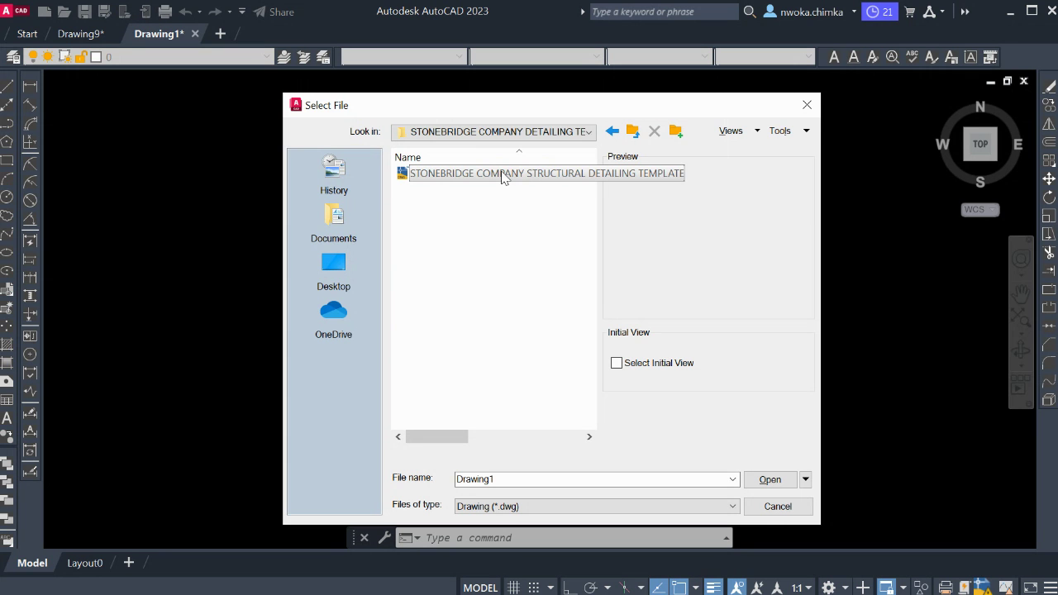
left_click(503, 175)
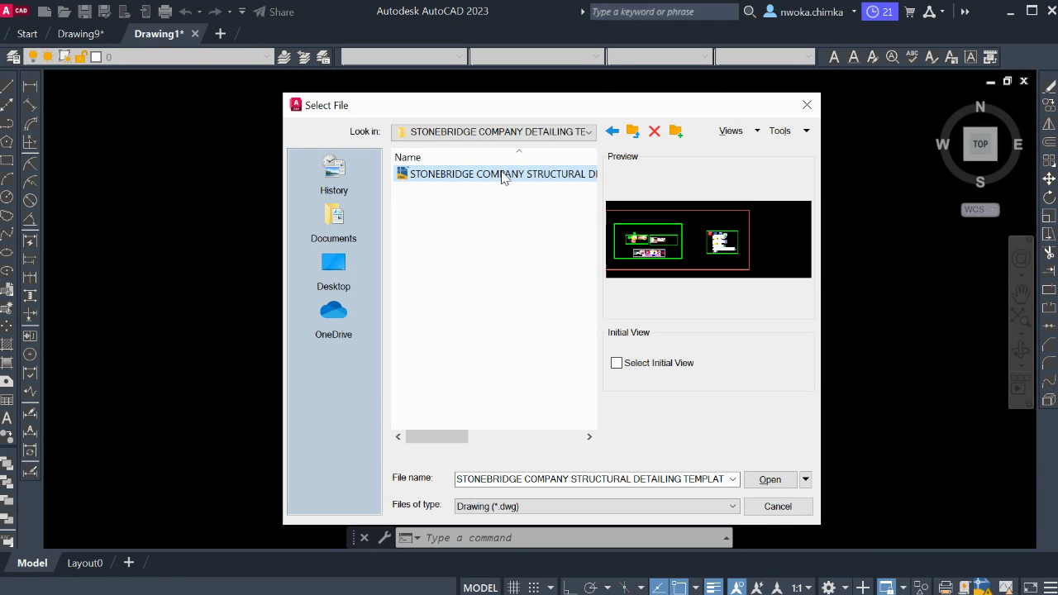
left_click(770, 481)
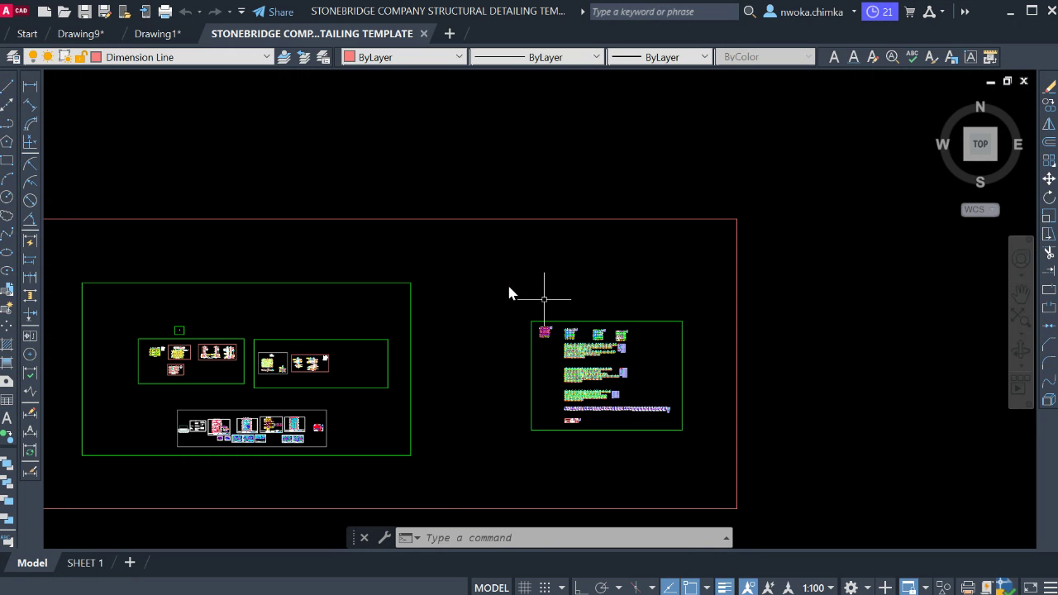
Step: Erase the right-hand green frame with all 25132 objects inside it
left_click(679, 438)
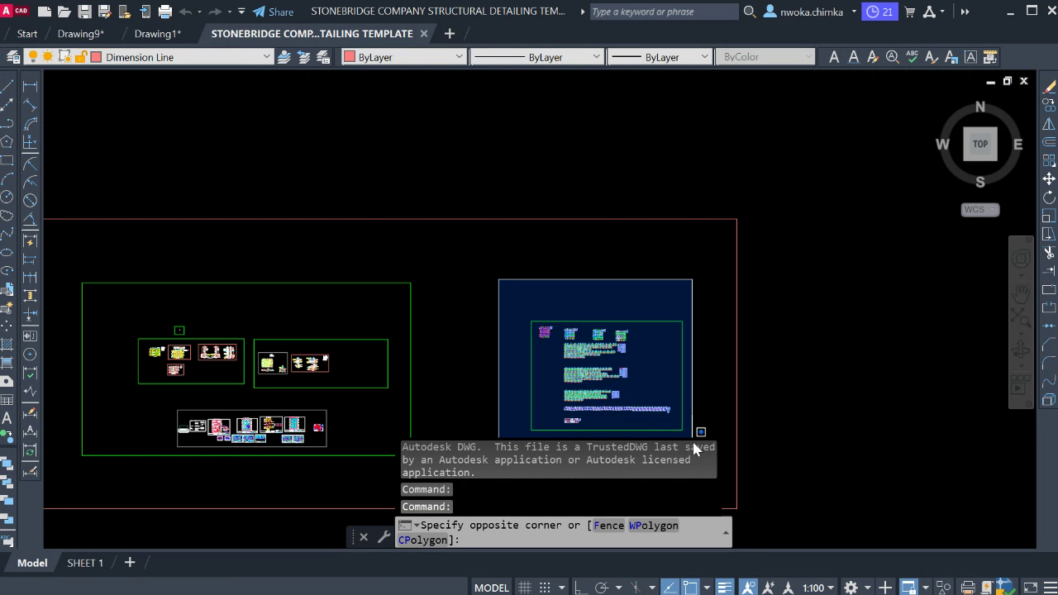
type("e")
key("Return")
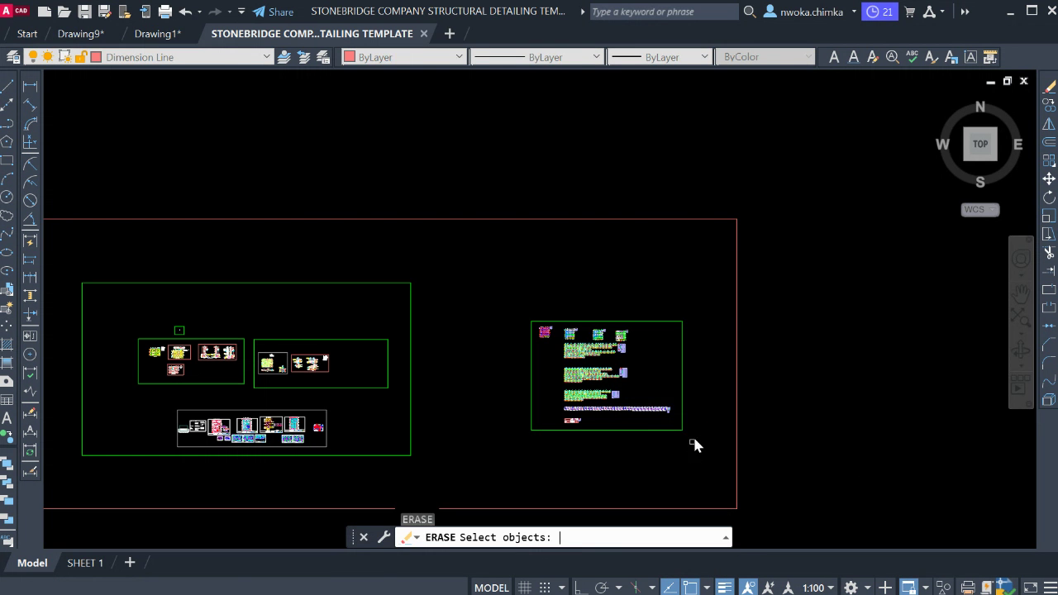
left_click(517, 298)
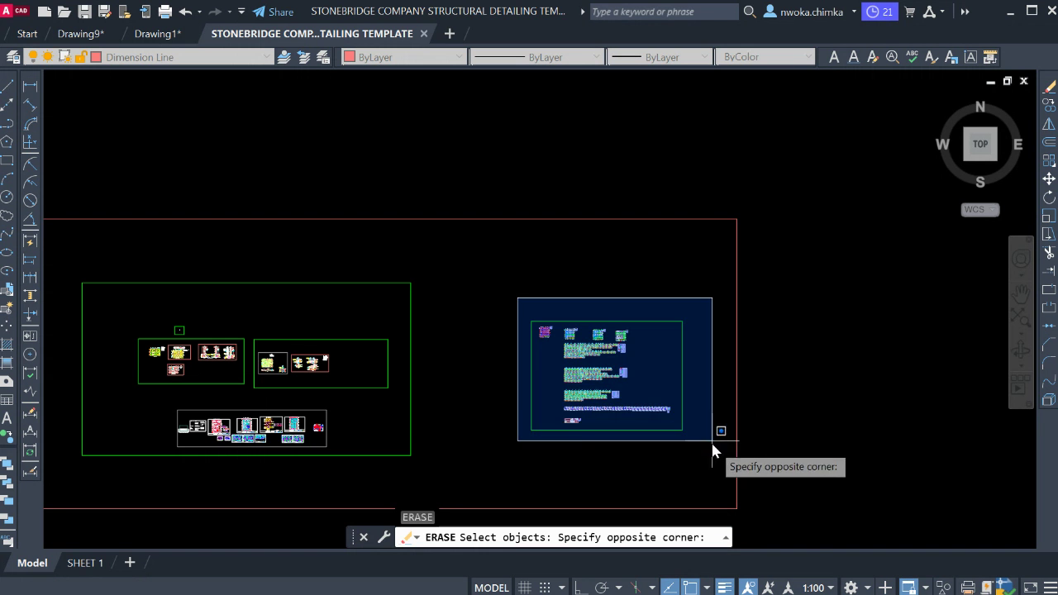
left_click(709, 440)
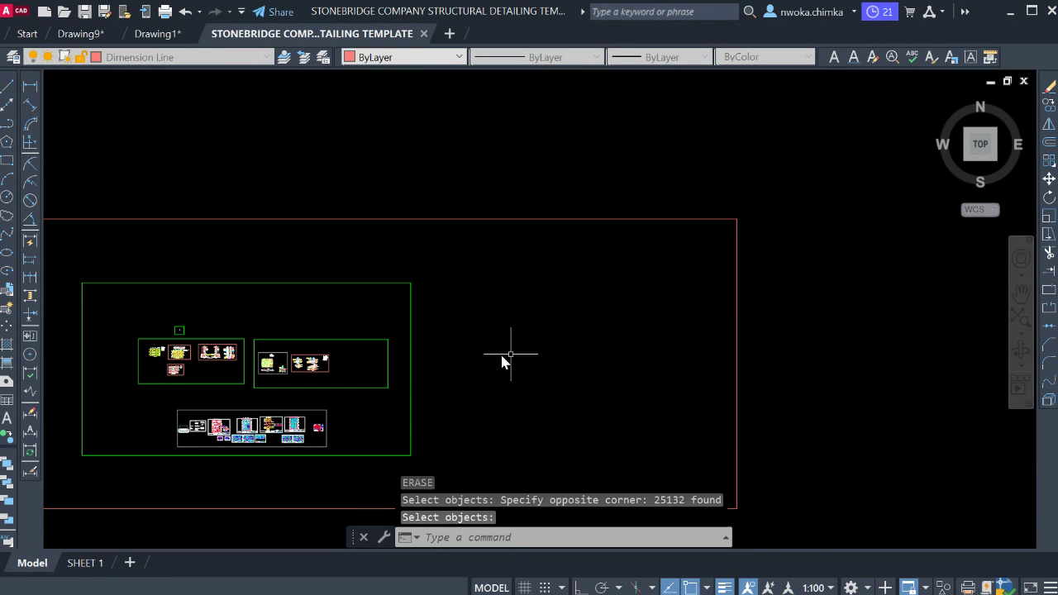
key("Return")
middle_click_drag(318, 376, 464, 407)
scroll(314, 413, "up", 3)
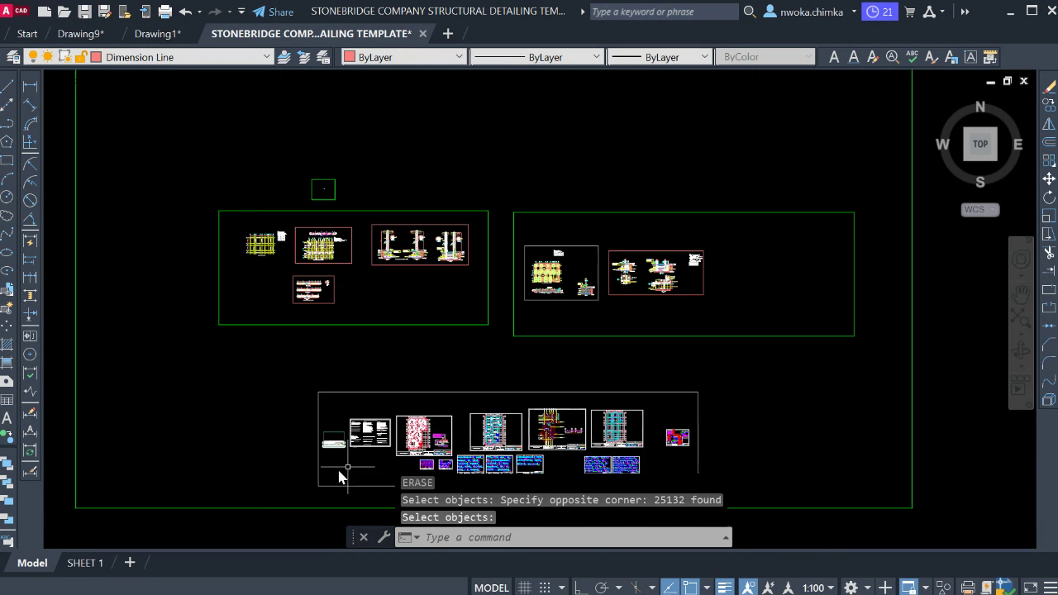
scroll(339, 463, "up", 2)
scroll(314, 413, "up", 2)
scroll(231, 276, "up", 2)
scroll(231, 275, "up", 2)
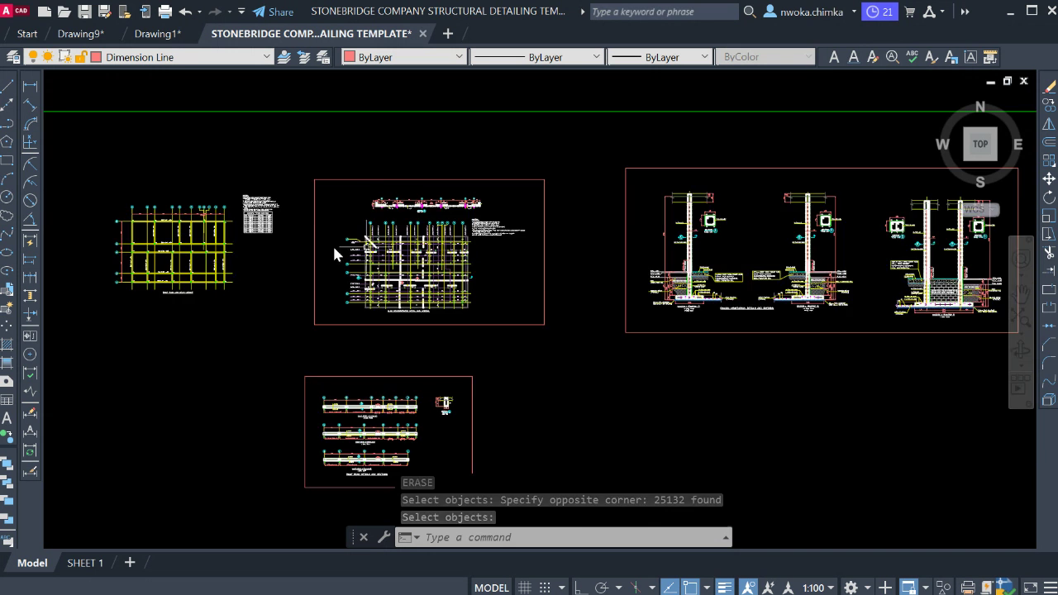
scroll(332, 244, "up", 3)
scroll(425, 259, "down", 1)
scroll(484, 312, "down", 2)
scroll(360, 321, "down", 1)
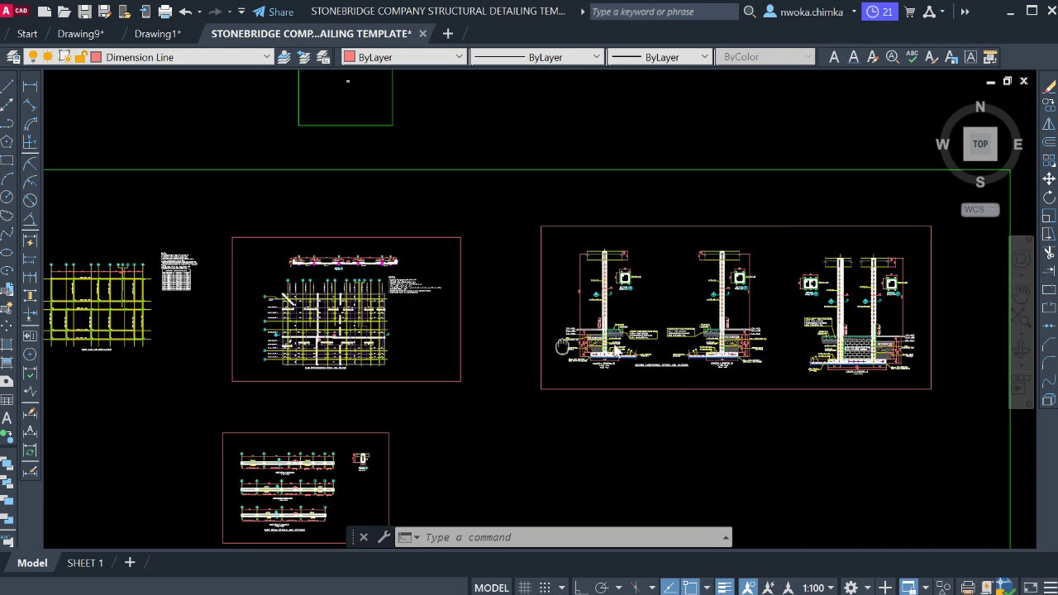
scroll(429, 331, "up", 4)
middle_click_drag(377, 171, 377, 217)
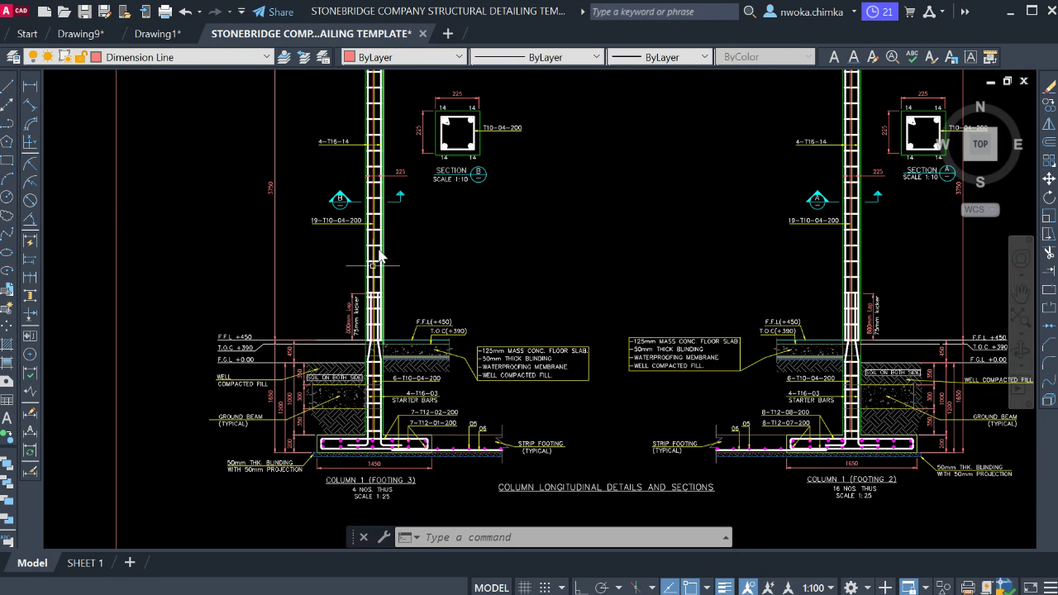
scroll(506, 278, "down", 6)
middle_click_drag(546, 392, 563, 266)
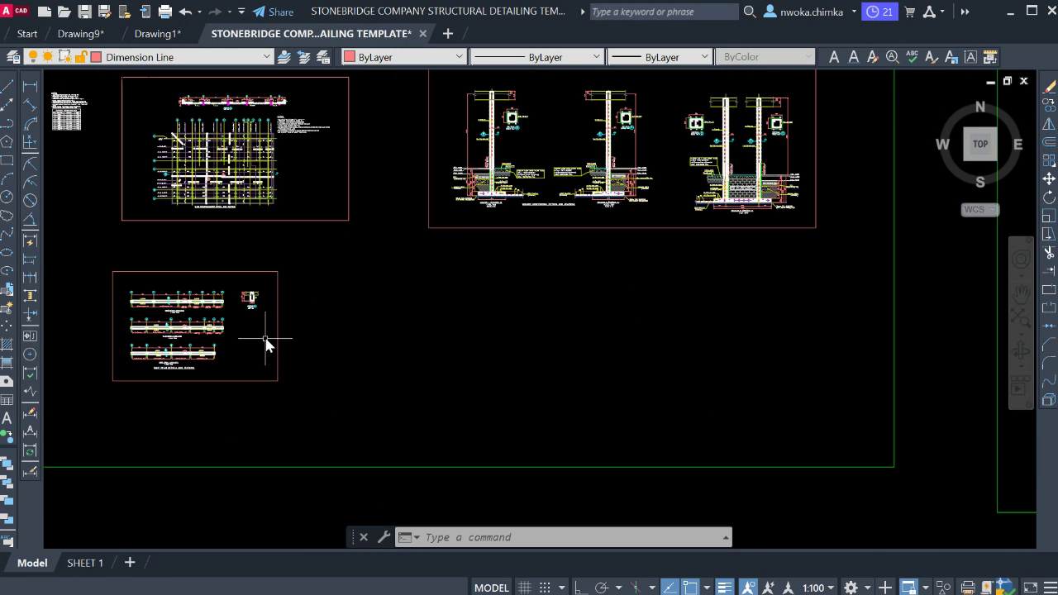
scroll(140, 306, "up", 6)
middle_click_drag(145, 300, 239, 306)
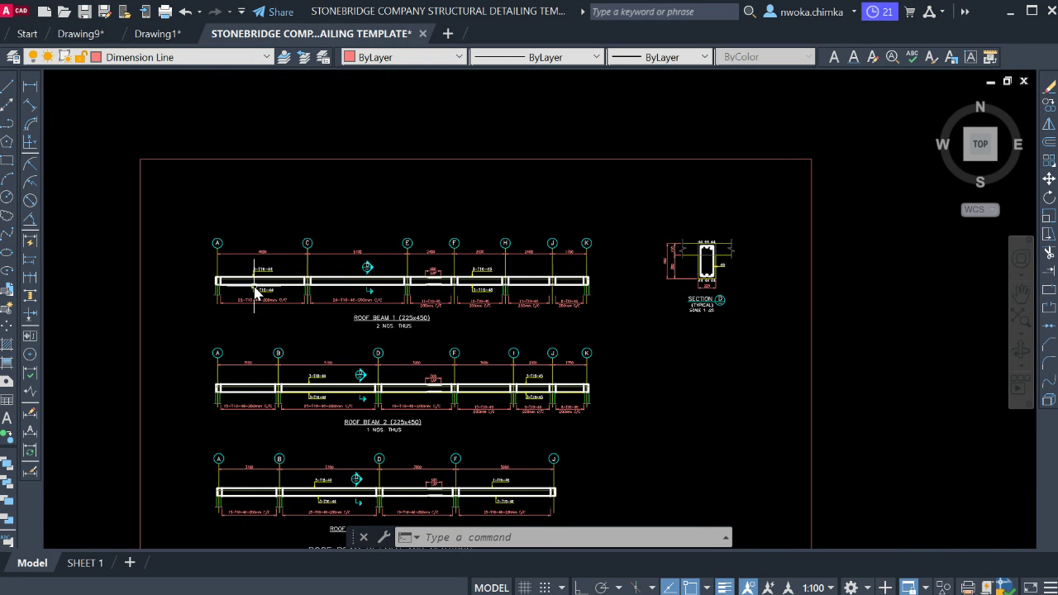
scroll(259, 291, "up", 4)
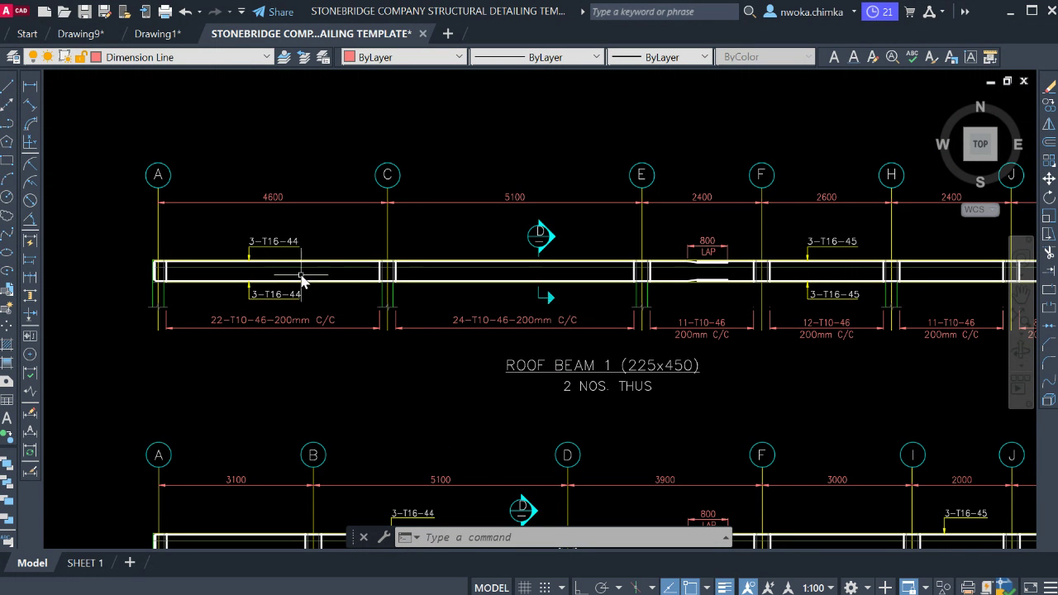
scroll(330, 248, "down", 5)
scroll(389, 248, "down", 2)
scroll(463, 289, "down", 3)
middle_click_drag(510, 295, 366, 403)
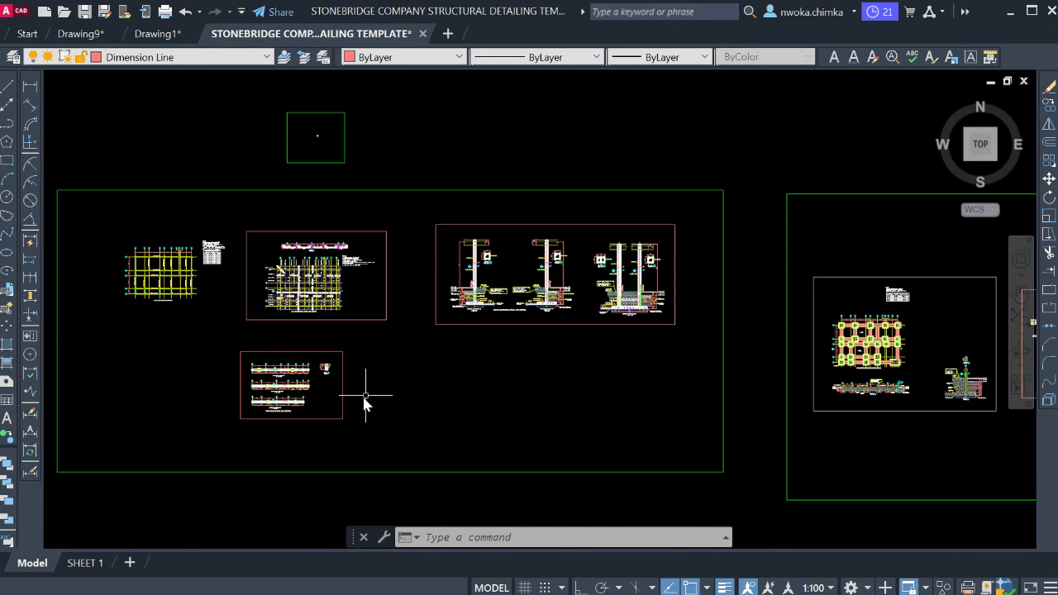
scroll(365, 402, "down", 4)
middle_click_drag(387, 323, 277, 323)
scroll(277, 324, "up", 4)
scroll(253, 302, "up", 5)
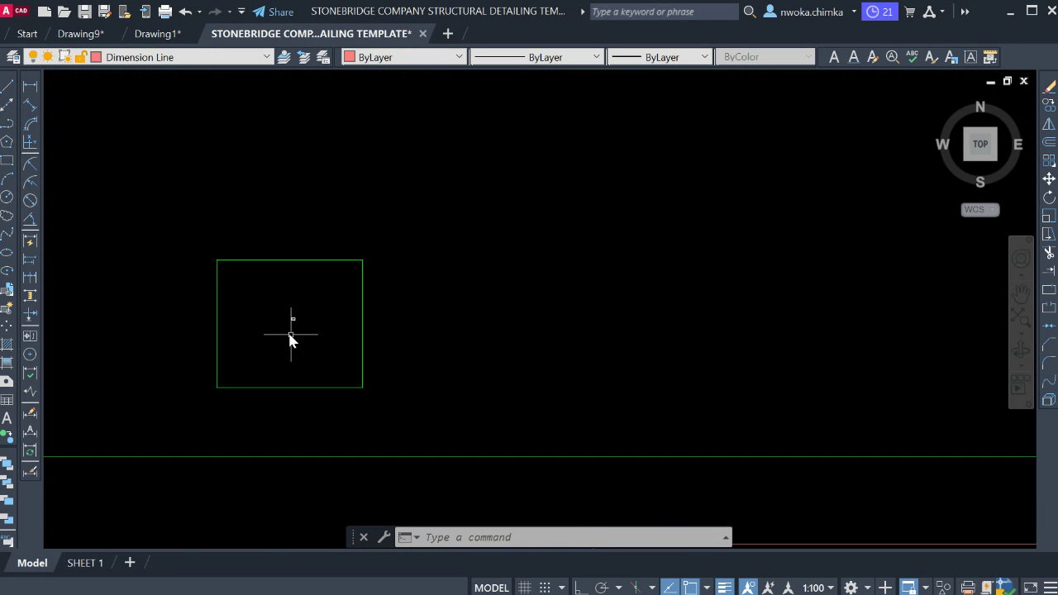
scroll(291, 339, "down", 3)
scroll(302, 303, "up", 1)
scroll(307, 295, "up", 2)
scroll(561, 339, "up", 3)
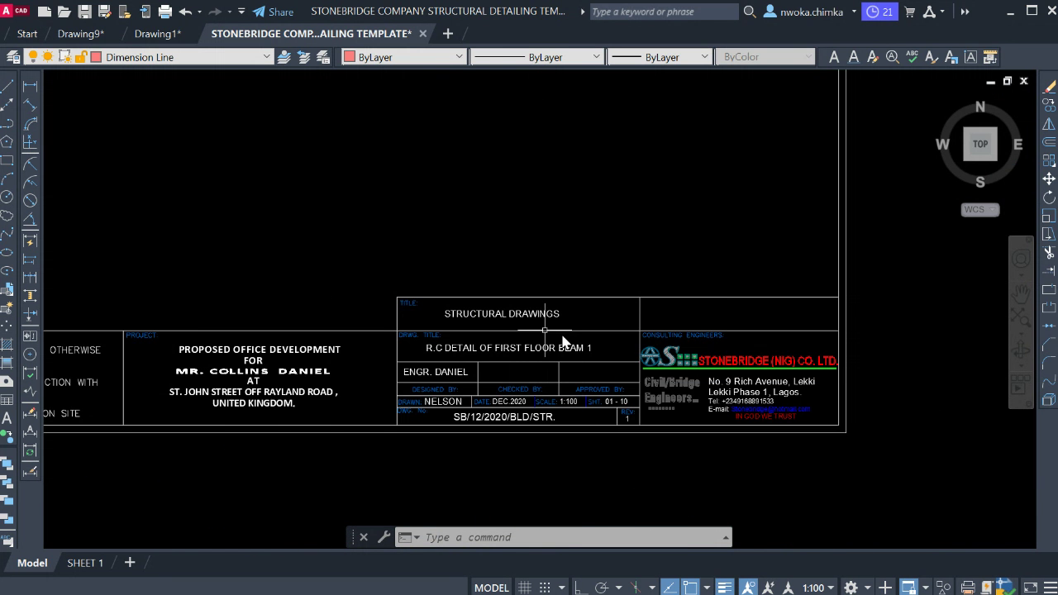
scroll(696, 358, "up", 2)
mouse_move(697, 373)
middle_mouse_down()
mouse_move(614, 382)
mouse_move(639, 393)
middle_mouse_up()
scroll(673, 385, "up", 2)
scroll(860, 386, "down", 5)
middle_click_drag(232, 380, 727, 380)
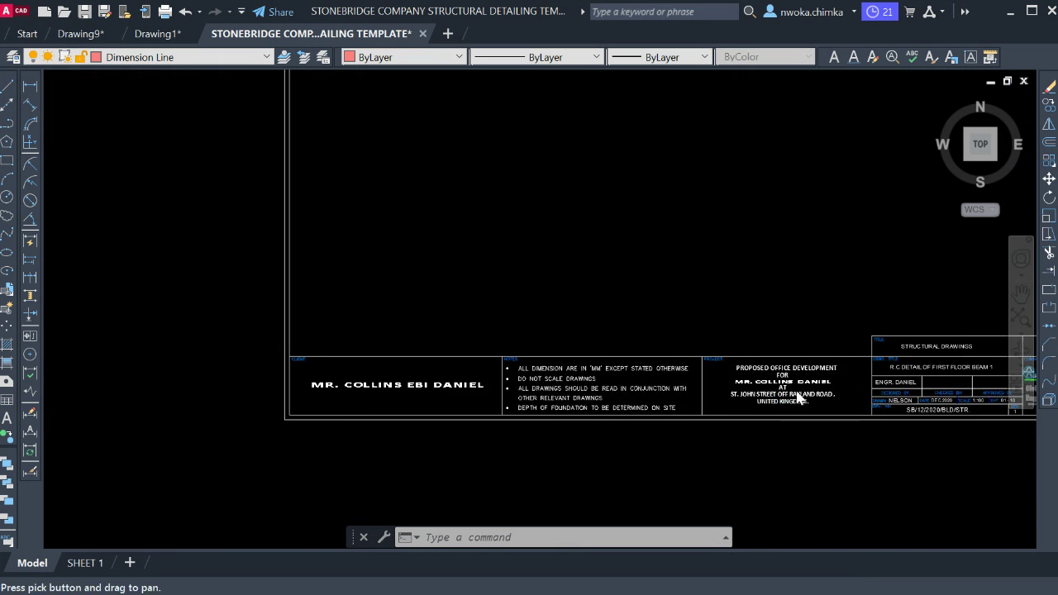
scroll(727, 380, "up", 3)
scroll(725, 383, "up", 1)
scroll(726, 386, "up", 4)
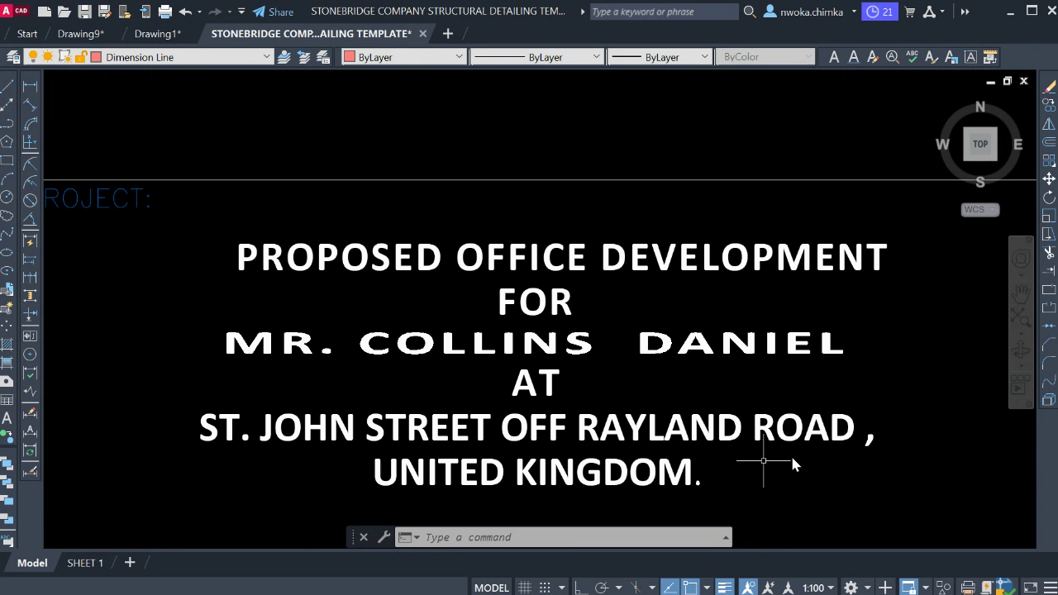
scroll(589, 450, "down", 4)
scroll(601, 425, "down", 3)
scroll(590, 385, "down", 3)
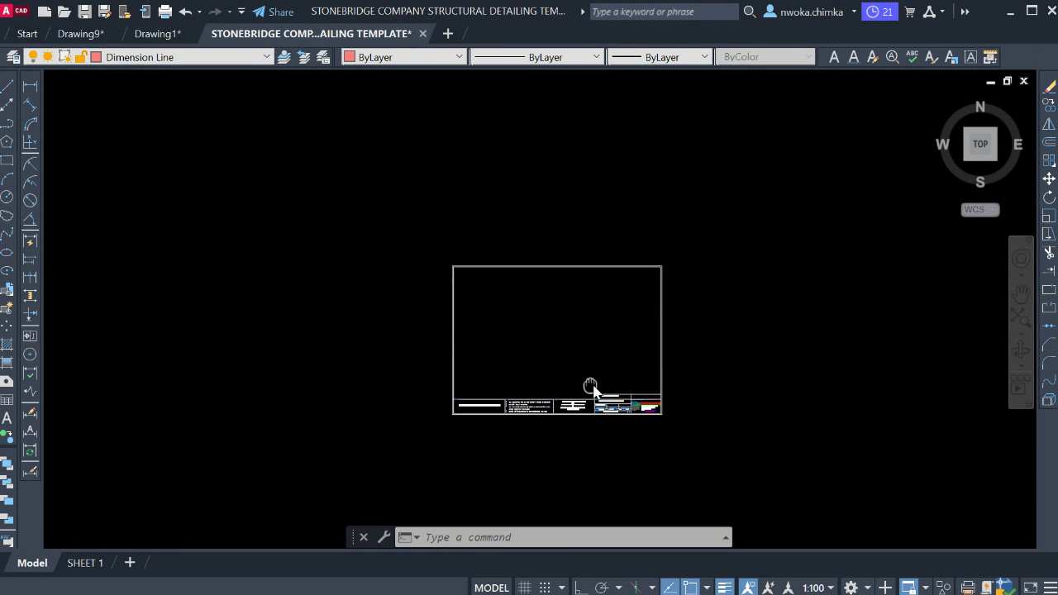
scroll(421, 334, "down", 2)
scroll(421, 335, "down", 5)
scroll(542, 361, "up", 10)
scroll(416, 300, "down", 4)
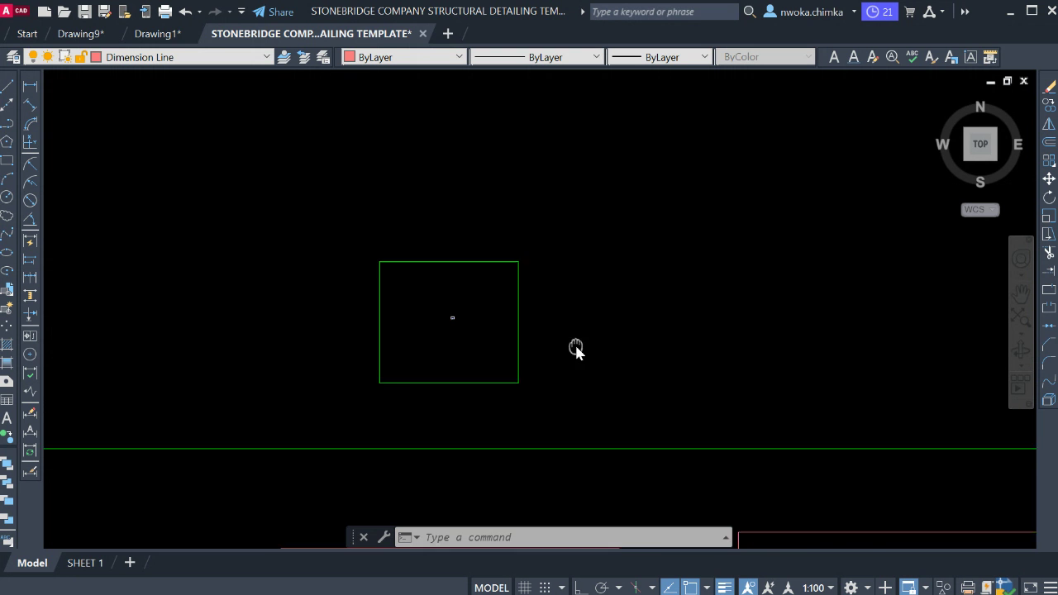
middle_click_drag(573, 349, 399, 316)
scroll(364, 308, "down", 5)
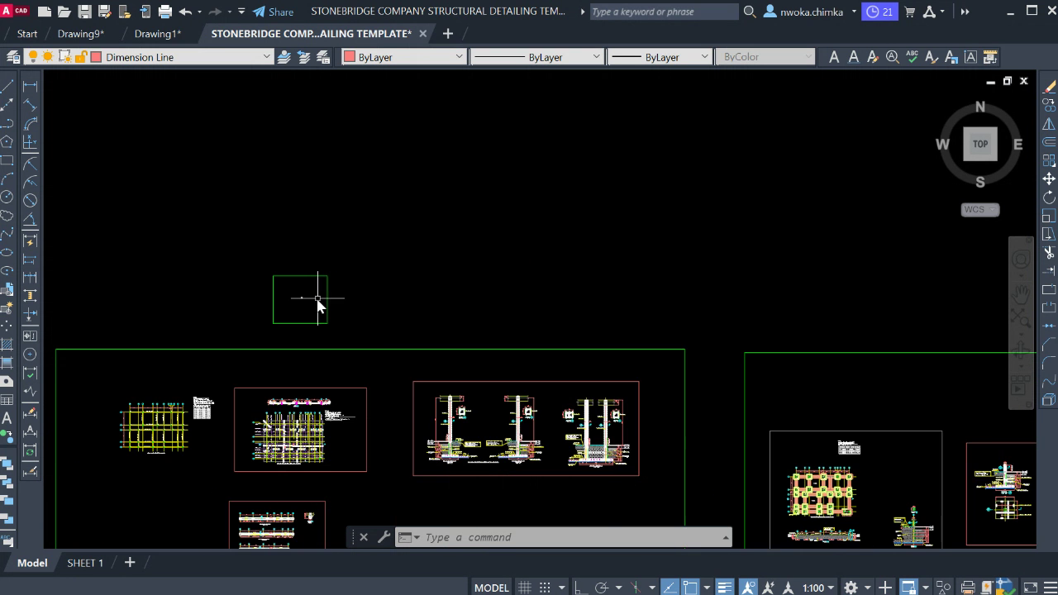
scroll(356, 298, "down", 1)
middle_click_drag(378, 304, 267, 302)
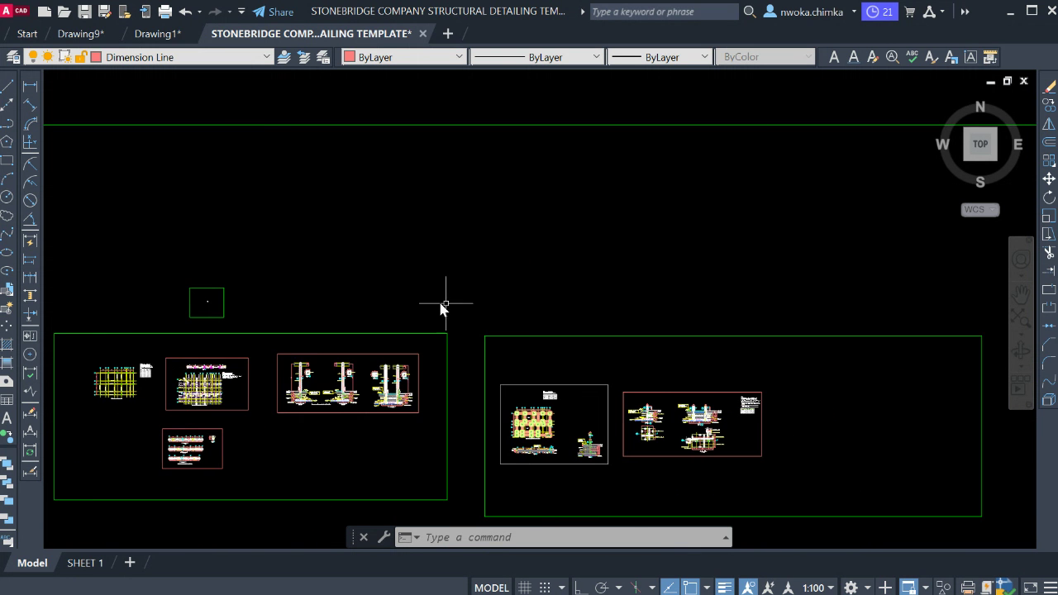
scroll(439, 302, "down", 2)
middle_click_drag(465, 338, 347, 329)
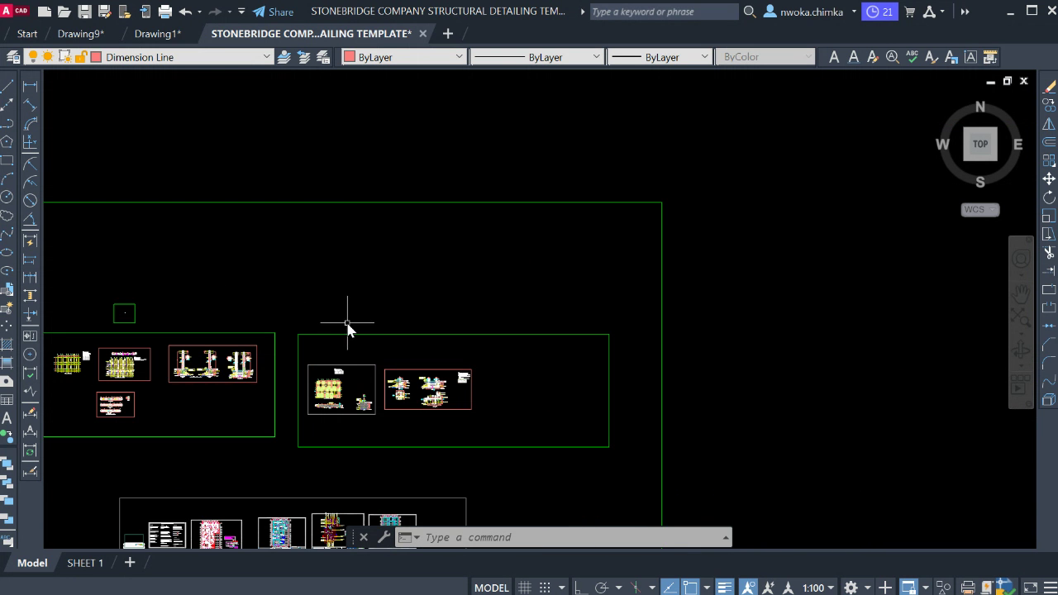
Step: Compare the template's framed sheets with Drawing1, ending on Drawing1's exported details
left_click(157, 33)
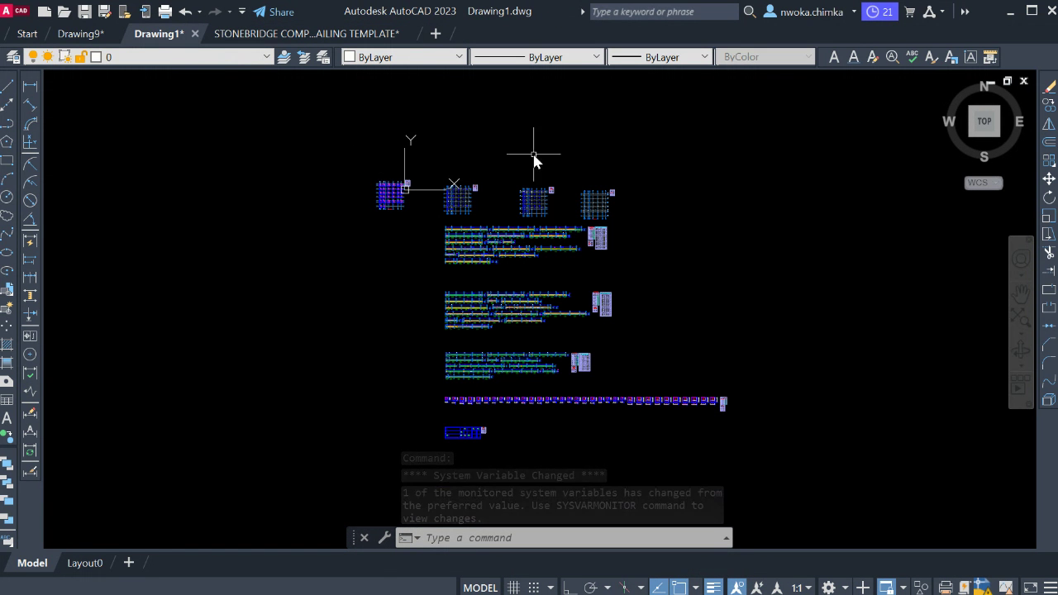
left_click(295, 31)
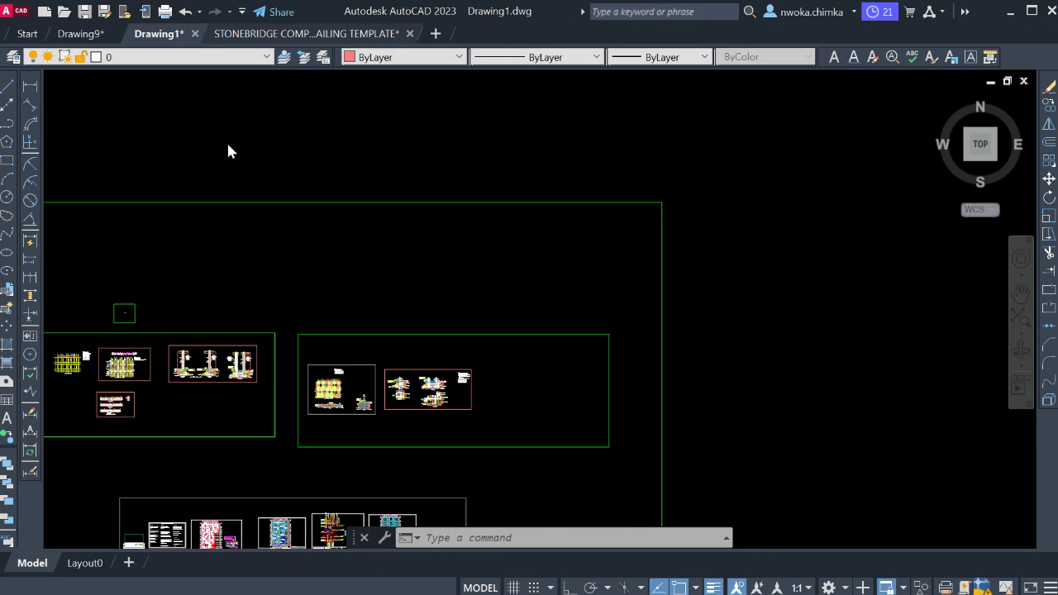
scroll(342, 190, "down", 5)
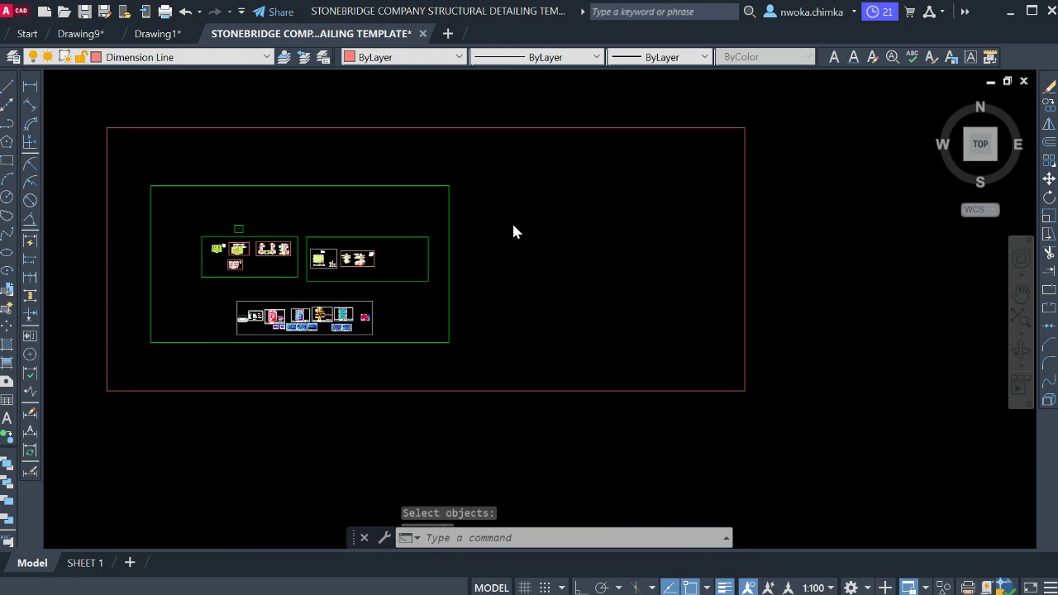
middle_click_drag(632, 243, 418, 254)
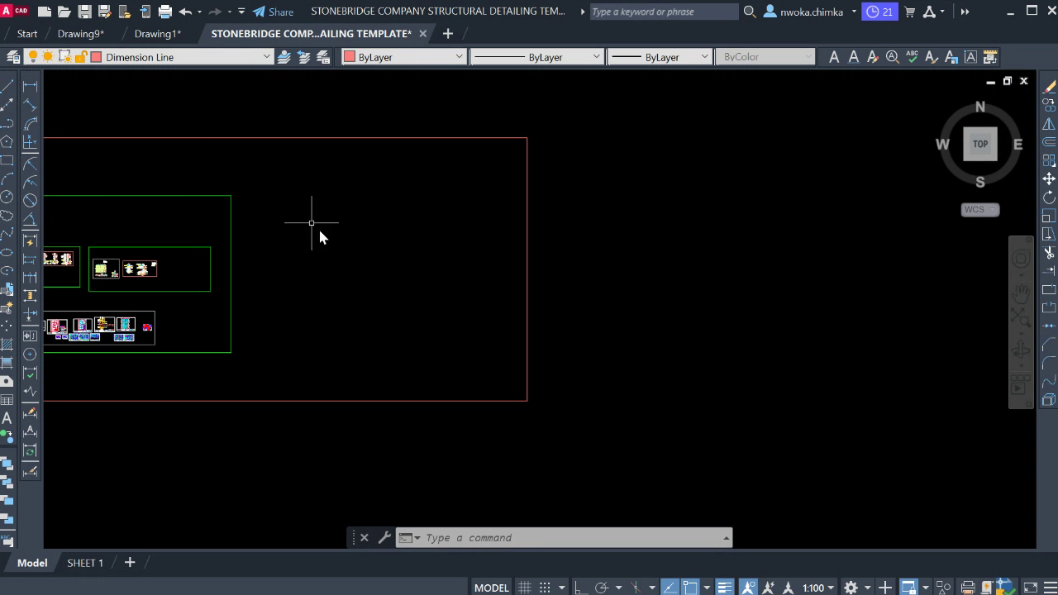
left_click(150, 33)
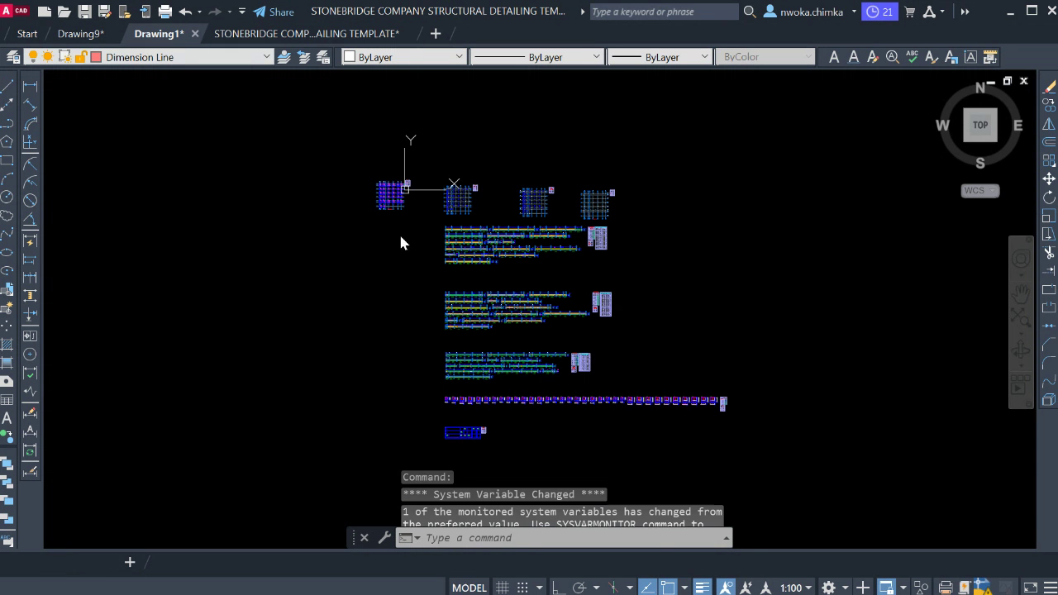
left_click(316, 32)
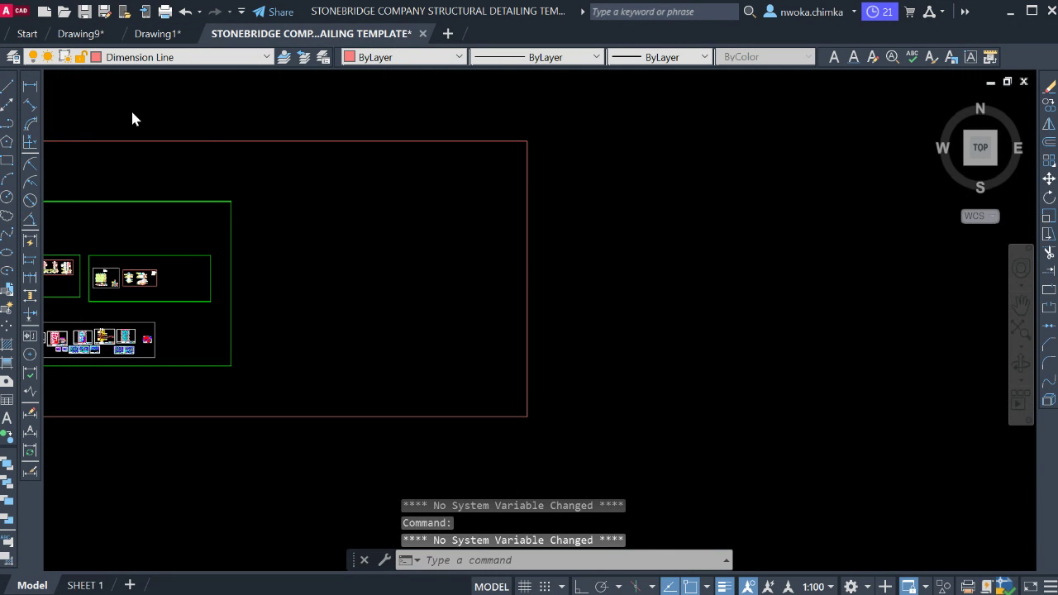
left_click(172, 35)
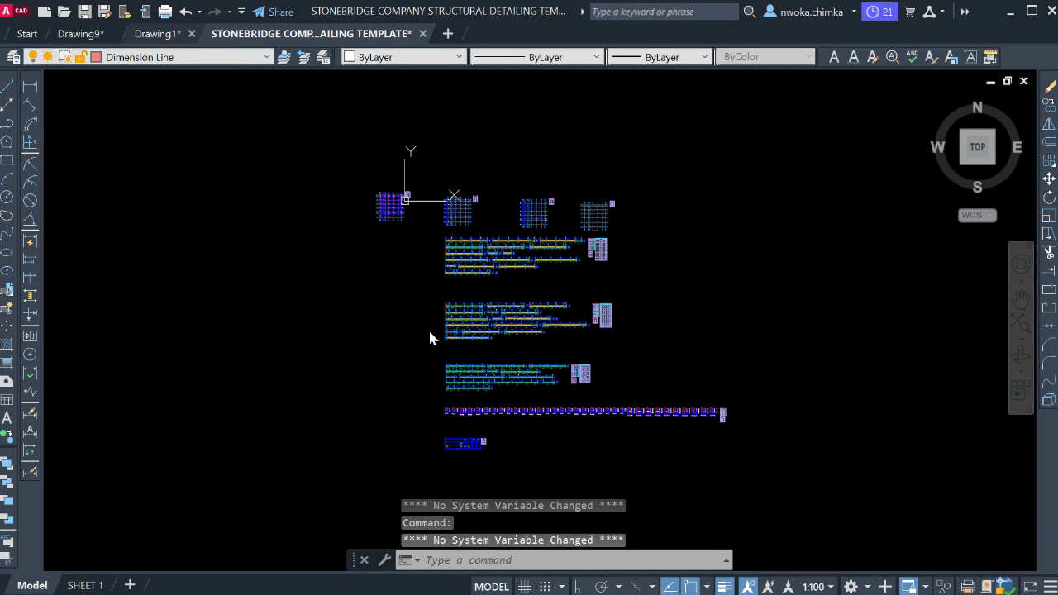
scroll(471, 196, "up", 3)
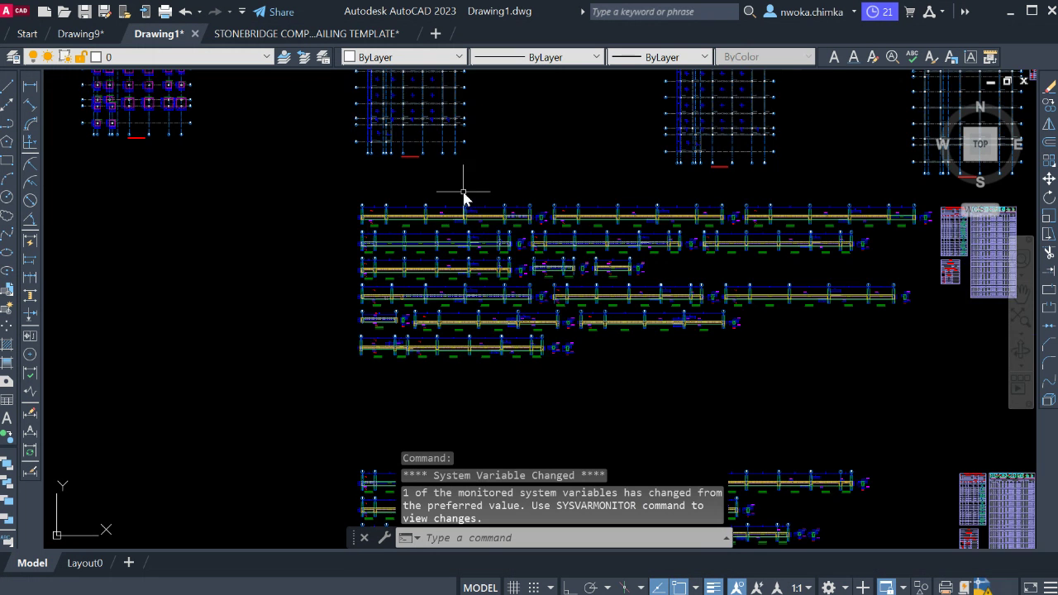
scroll(460, 196, "up", 3)
scroll(377, 236, "up", 3)
scroll(378, 196, "up", 2)
scroll(426, 265, "up", 2)
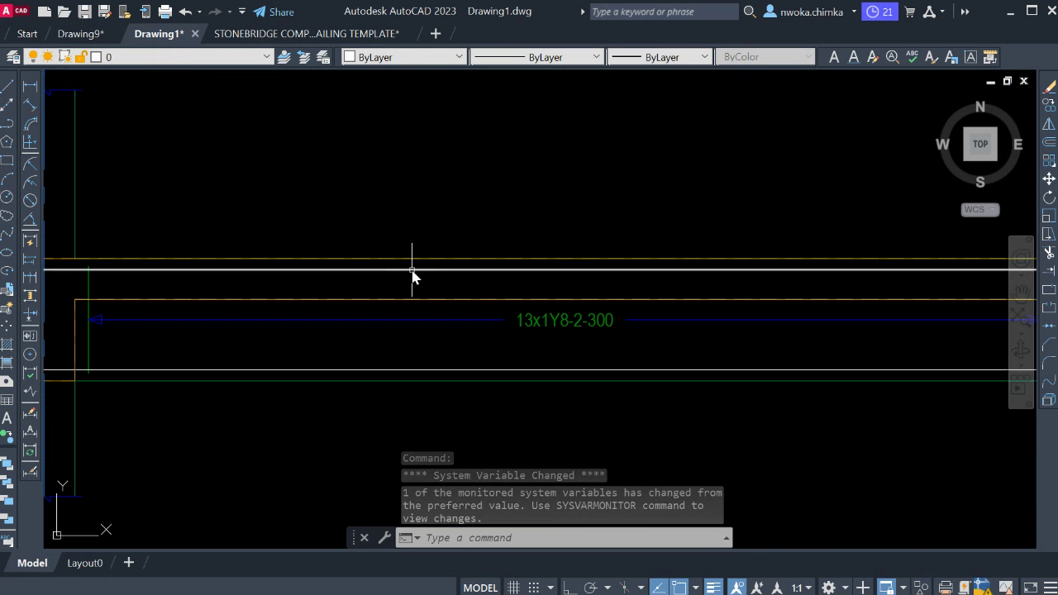
left_click(415, 269)
scroll(637, 259, "down", 3)
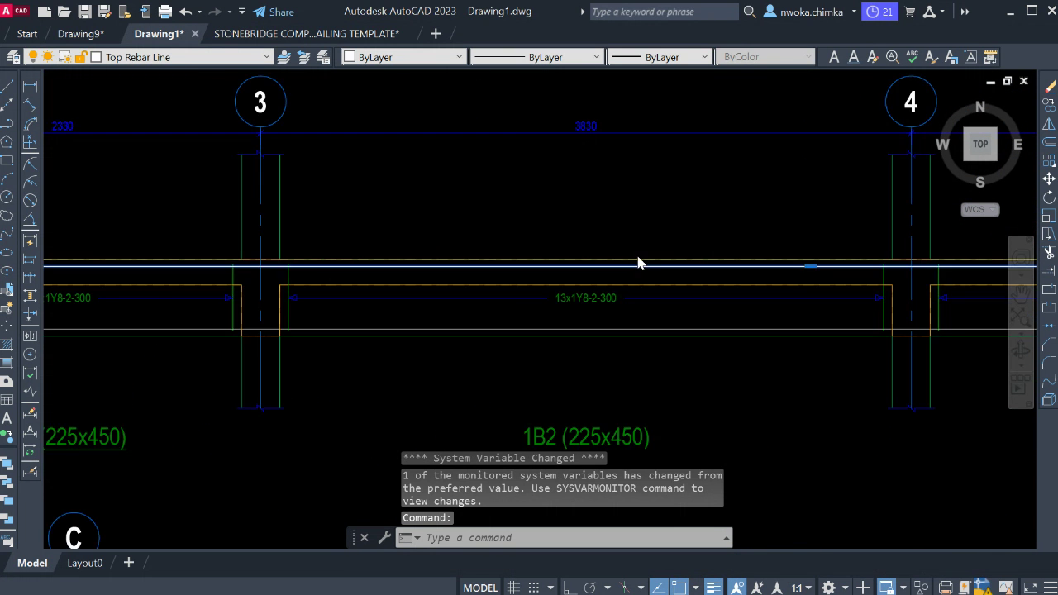
scroll(637, 260, "down", 2)
scroll(372, 264, "up", 1)
key("Escape")
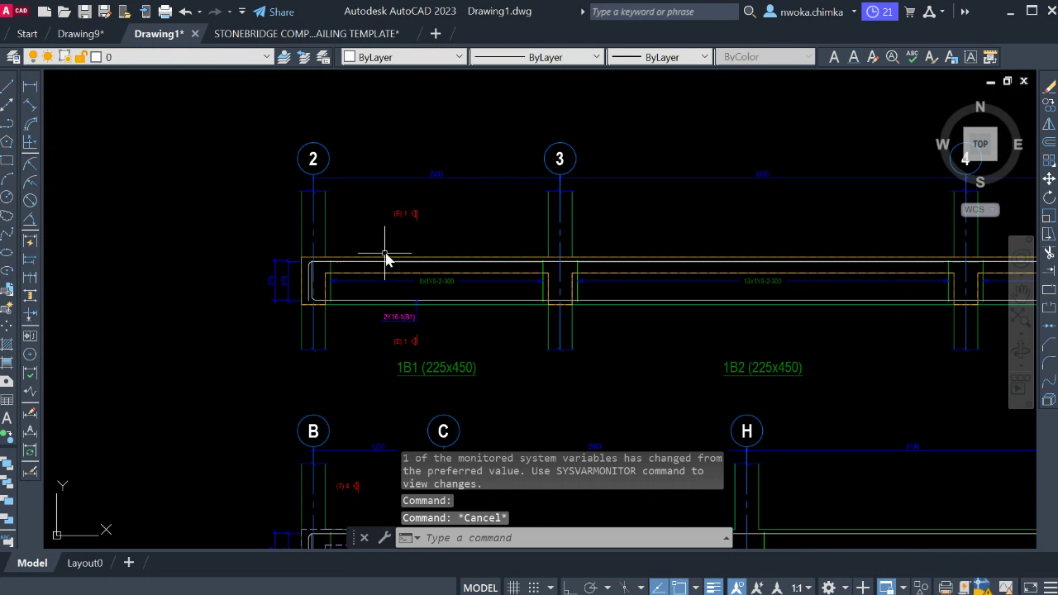
scroll(355, 249, "down", 2)
scroll(414, 244, "down", 3)
middle_click_drag(487, 263, 405, 239)
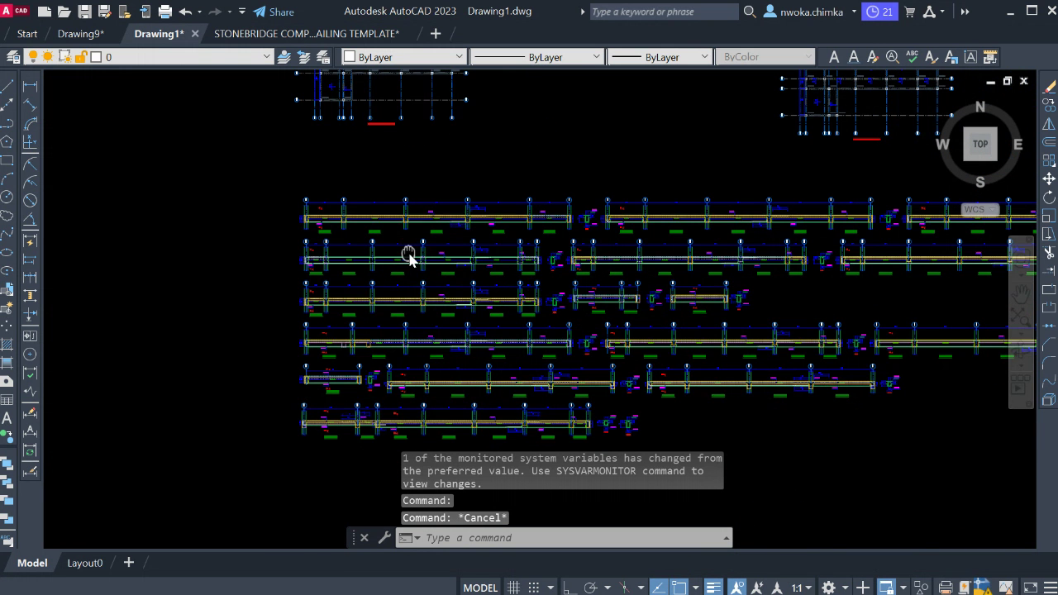
scroll(446, 276, "up", 3)
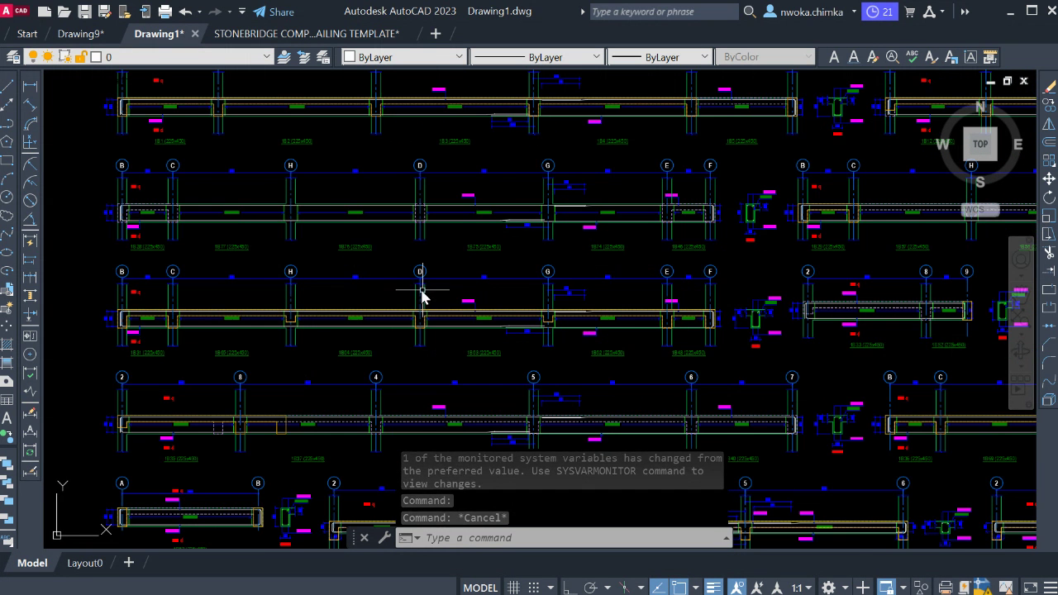
scroll(423, 273, "up", 3)
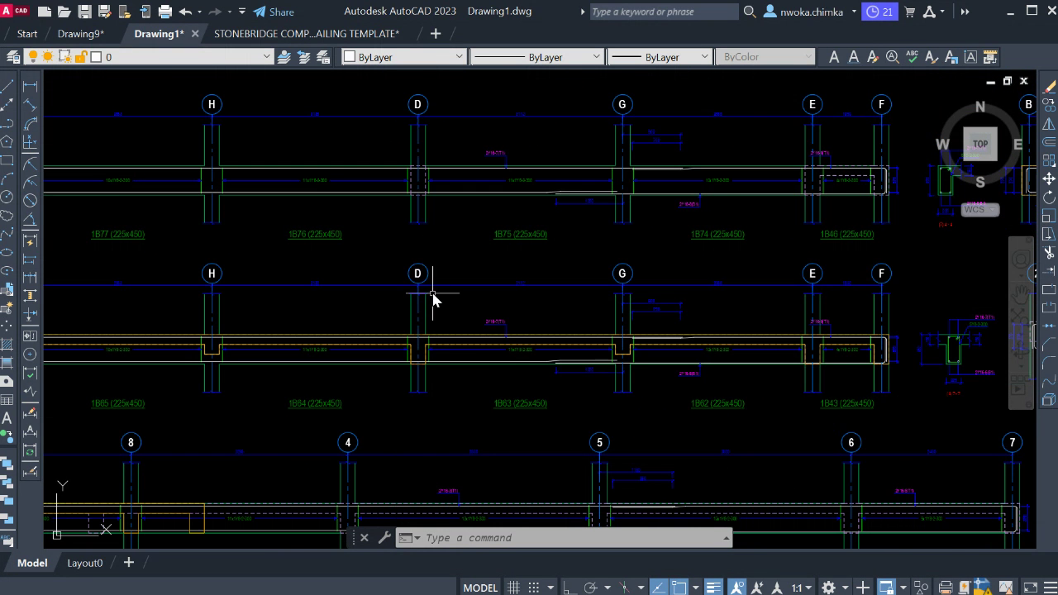
scroll(384, 334, "up", 3)
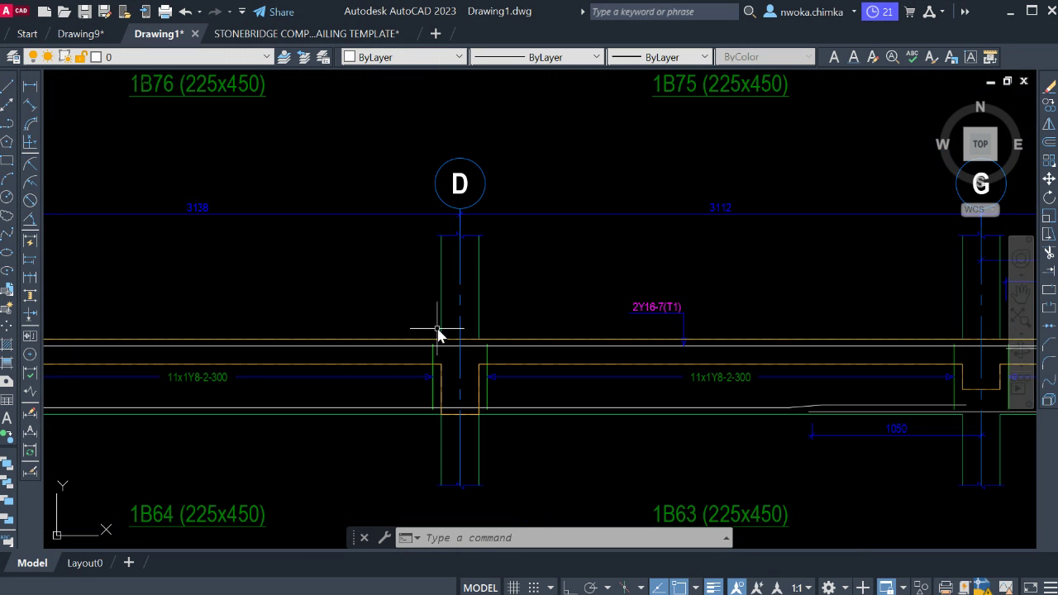
scroll(501, 317, "down", 4)
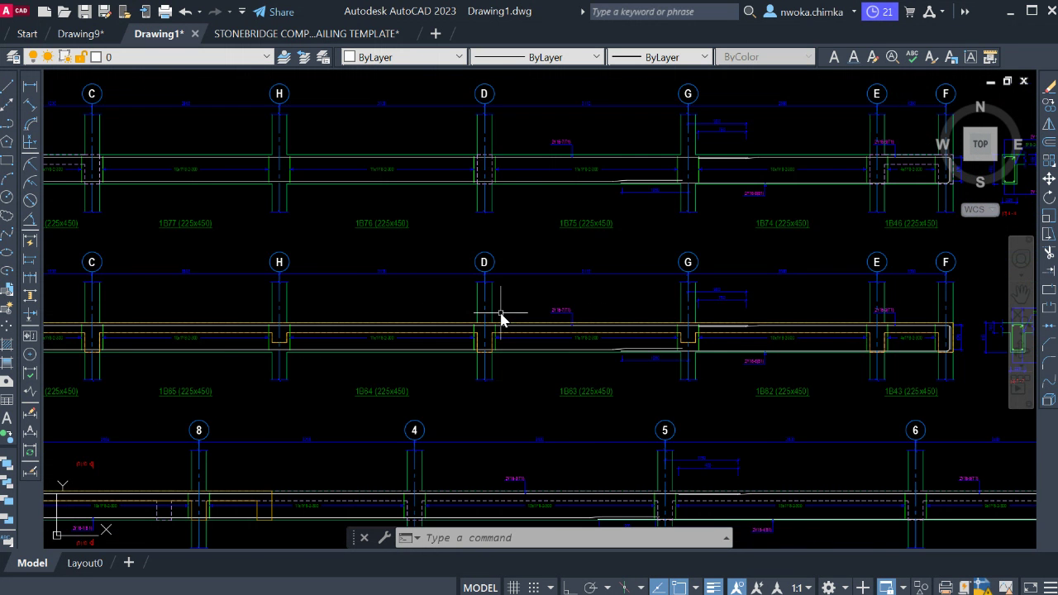
scroll(501, 317, "down", 2)
scroll(446, 324, "down", 1)
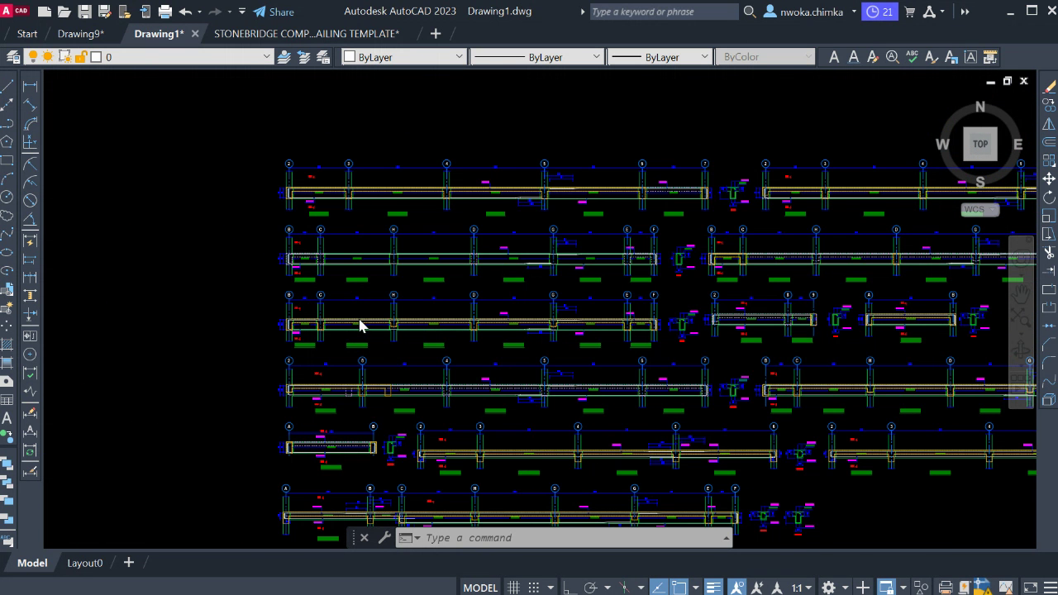
scroll(359, 326, "up", 3)
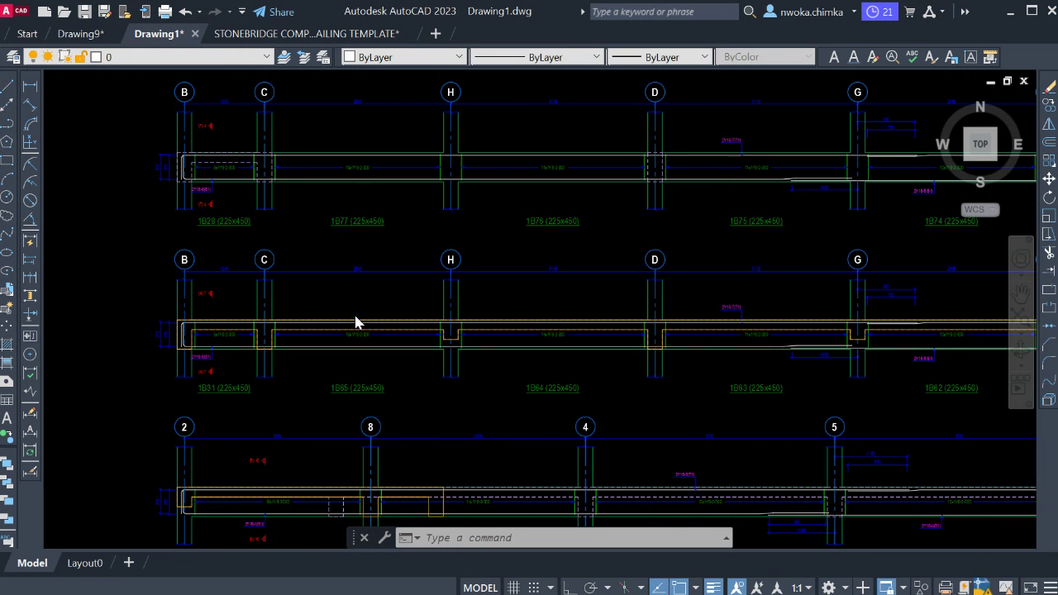
scroll(356, 319, "down", 5)
scroll(380, 311, "down", 2)
scroll(440, 243, "down", 3)
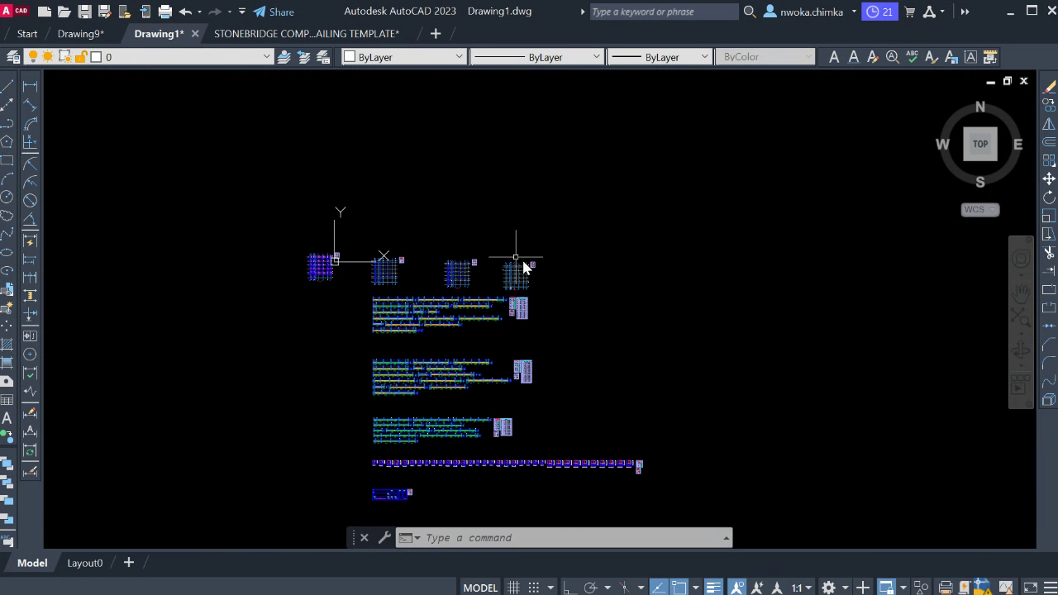
left_click(303, 34)
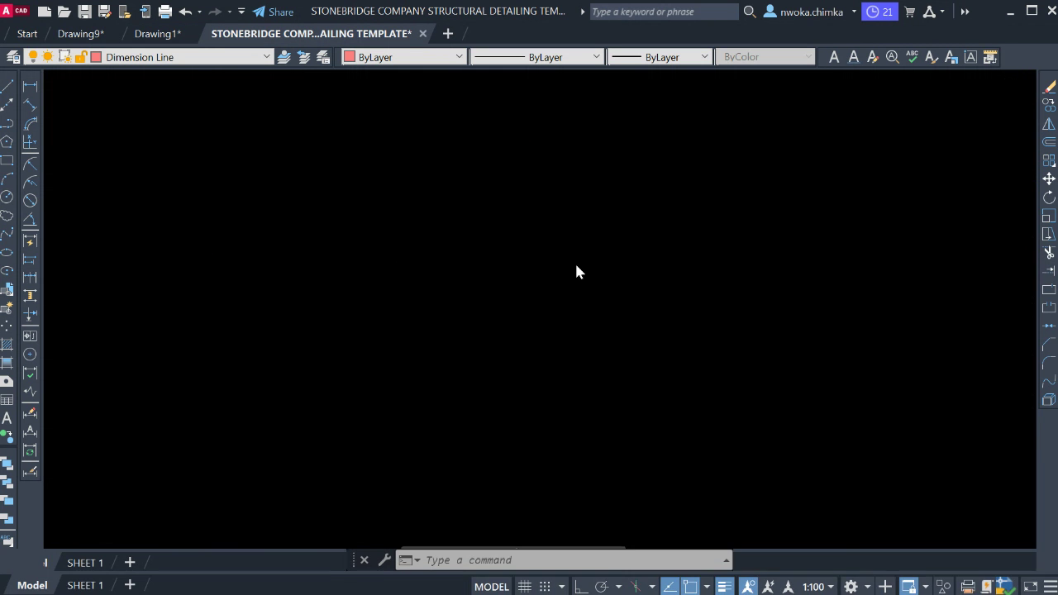
middle_click_drag(545, 268, 420, 274)
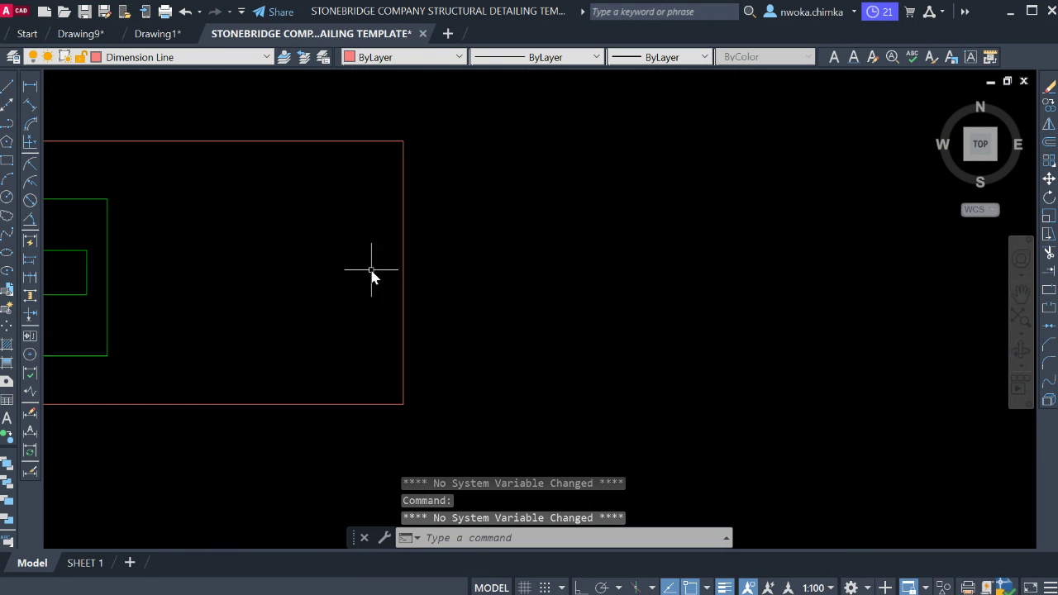
left_click(157, 33)
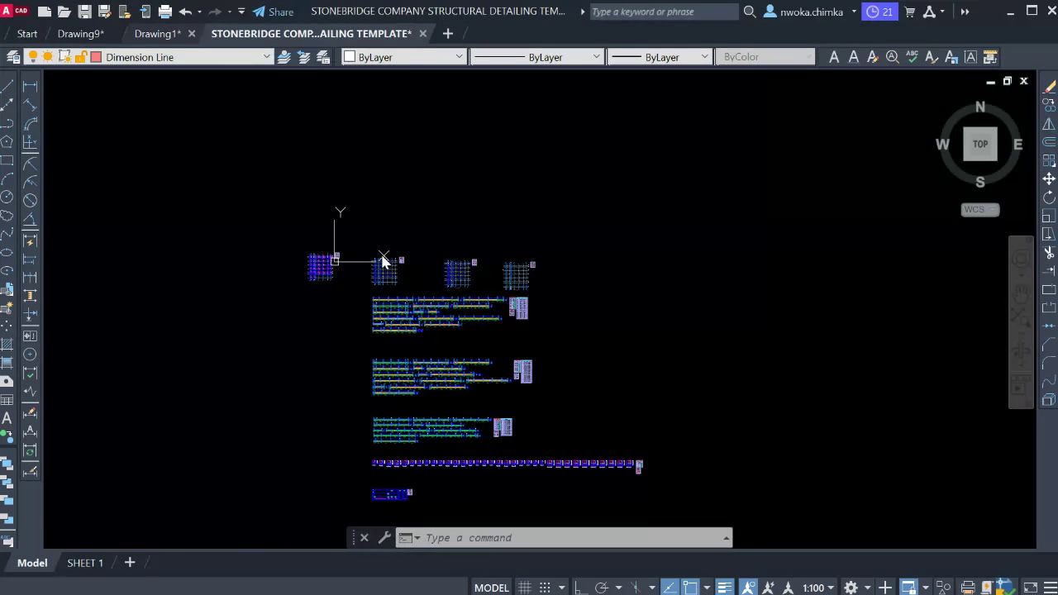
scroll(459, 177, "down", 3)
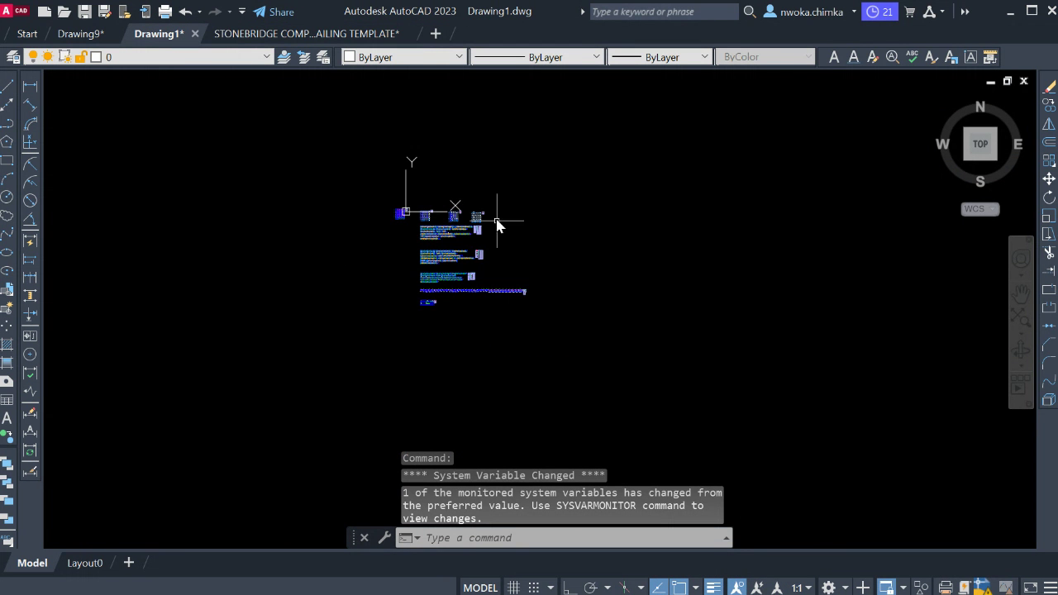
Step: Copy all 25132 exported objects in Drawing1 to the clipboard and return to the Stonebridge template
left_click(588, 154)
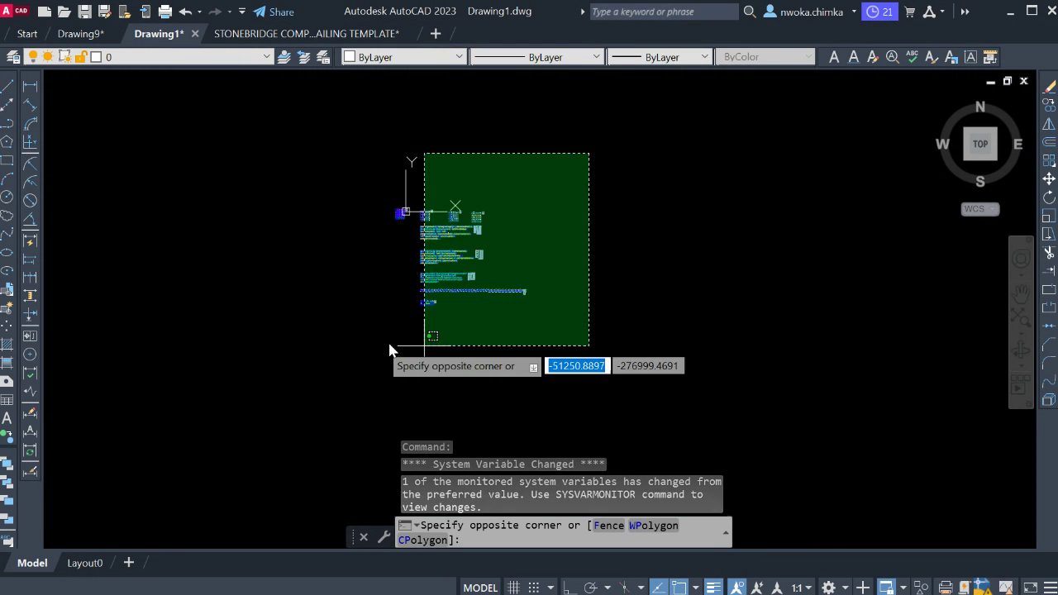
left_click(407, 322)
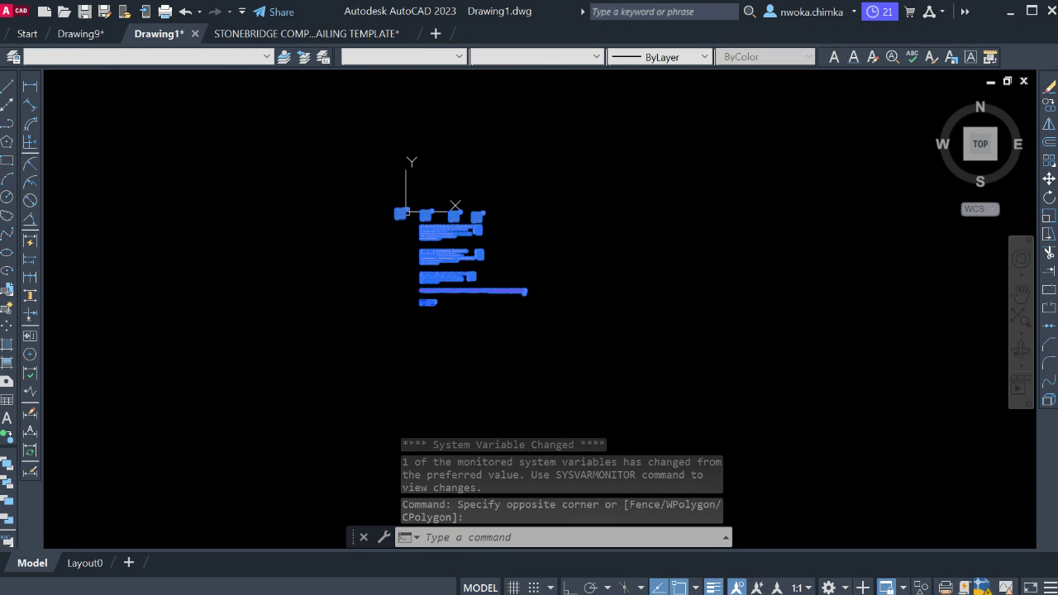
right_click(810, 195)
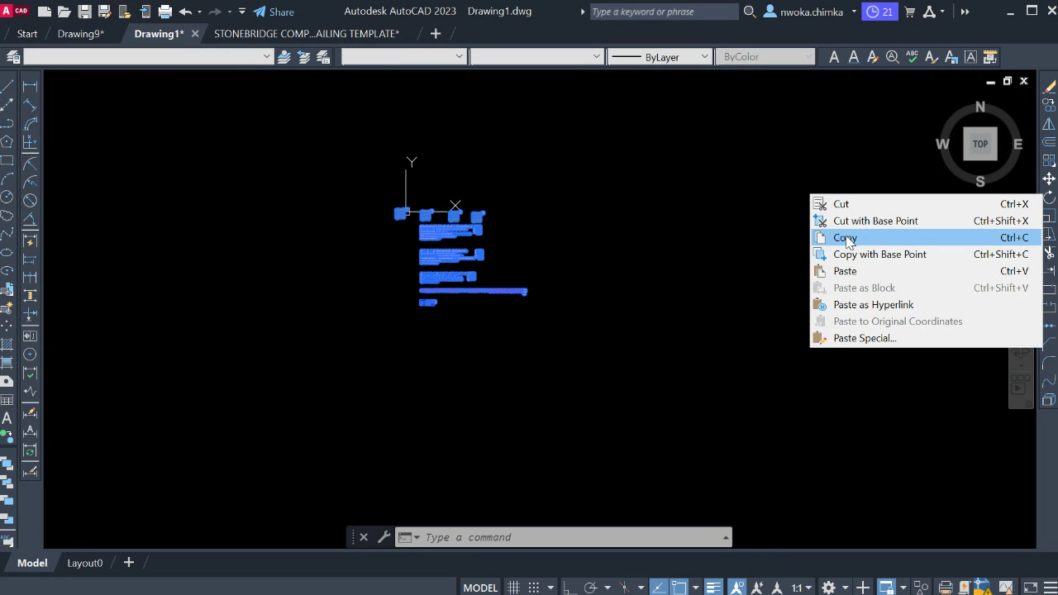
left_click(847, 240)
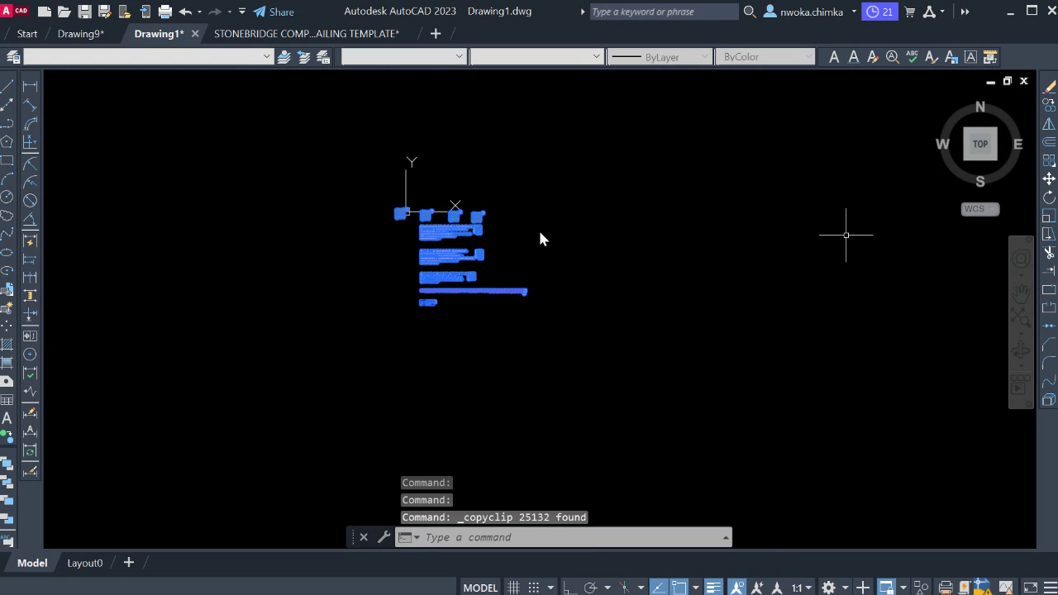
left_click(292, 33)
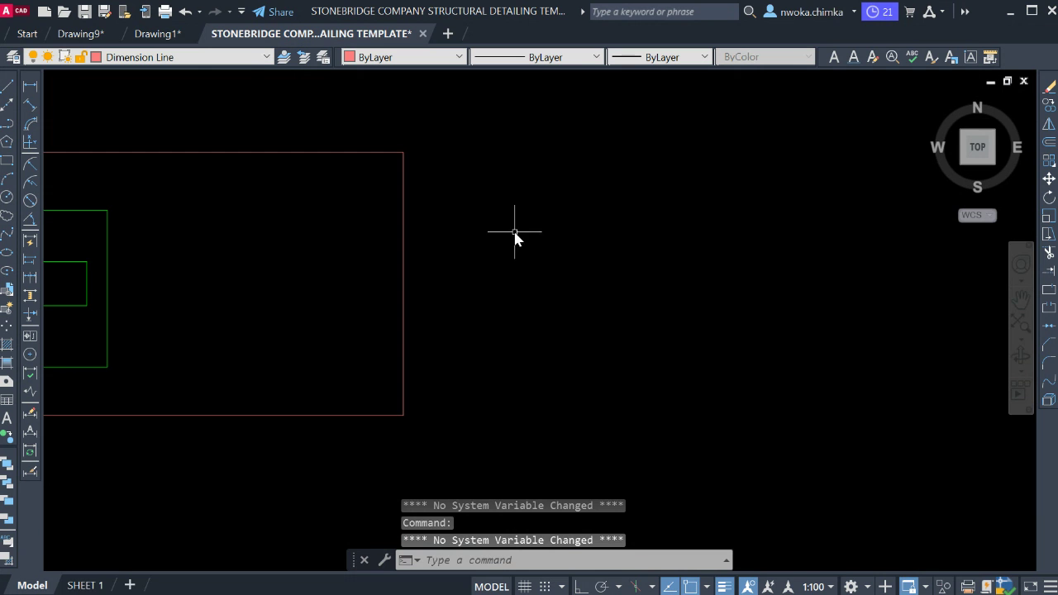
Step: Paste the copied details into the template just right of the red frame
scroll(521, 223, "down", 2)
middle_click_drag(519, 195, 408, 212)
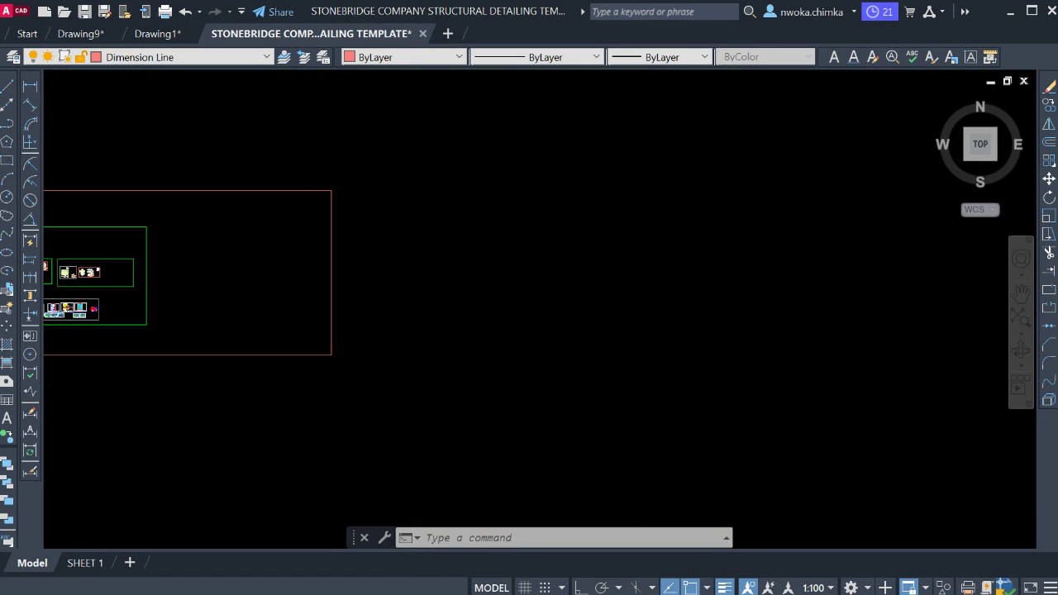
right_click(691, 246)
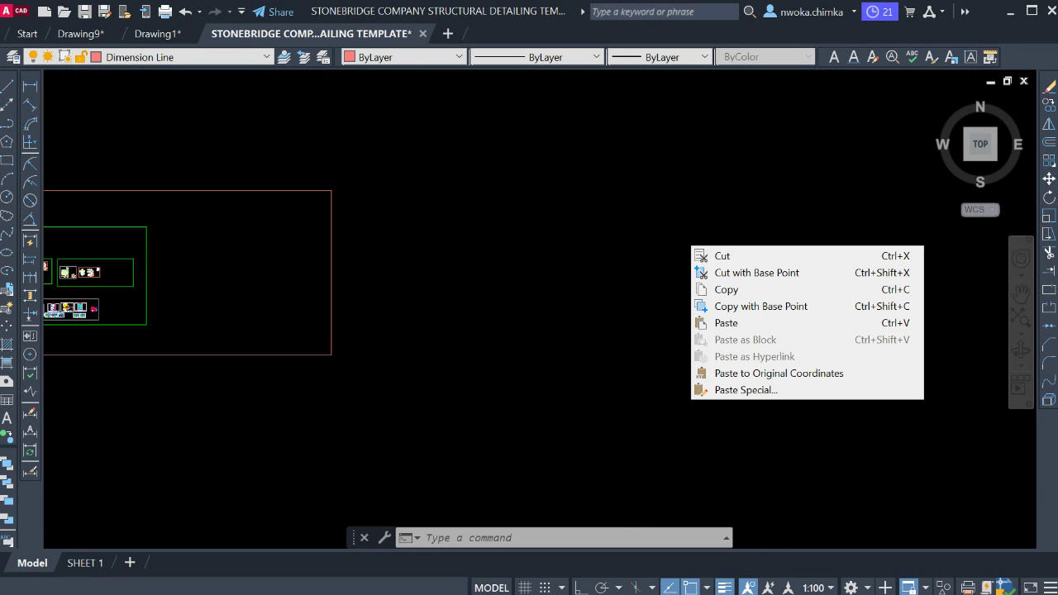
left_click(735, 323)
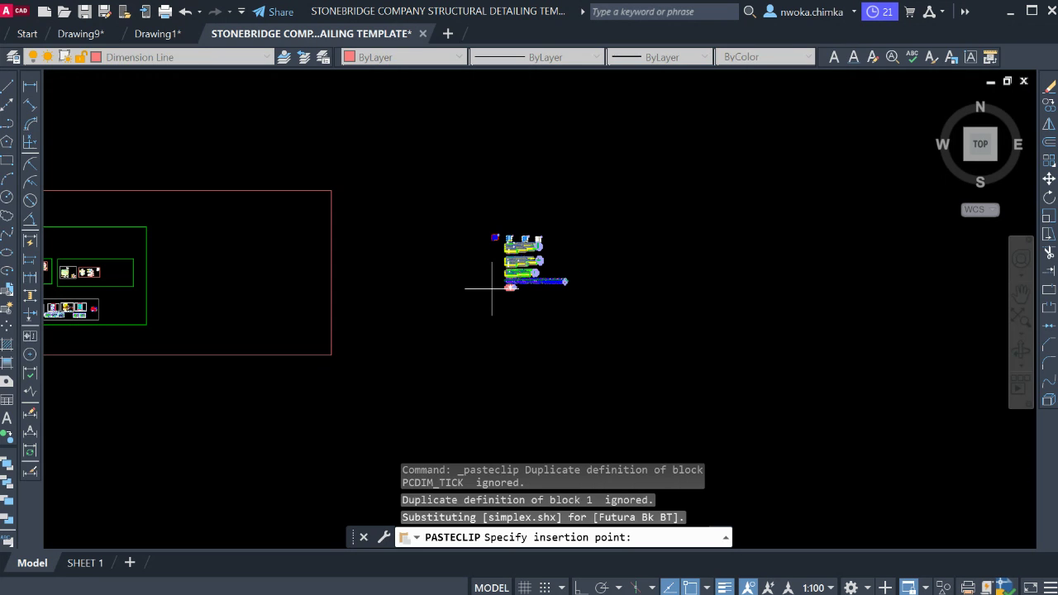
left_click(491, 288)
scroll(499, 246, "up", 2)
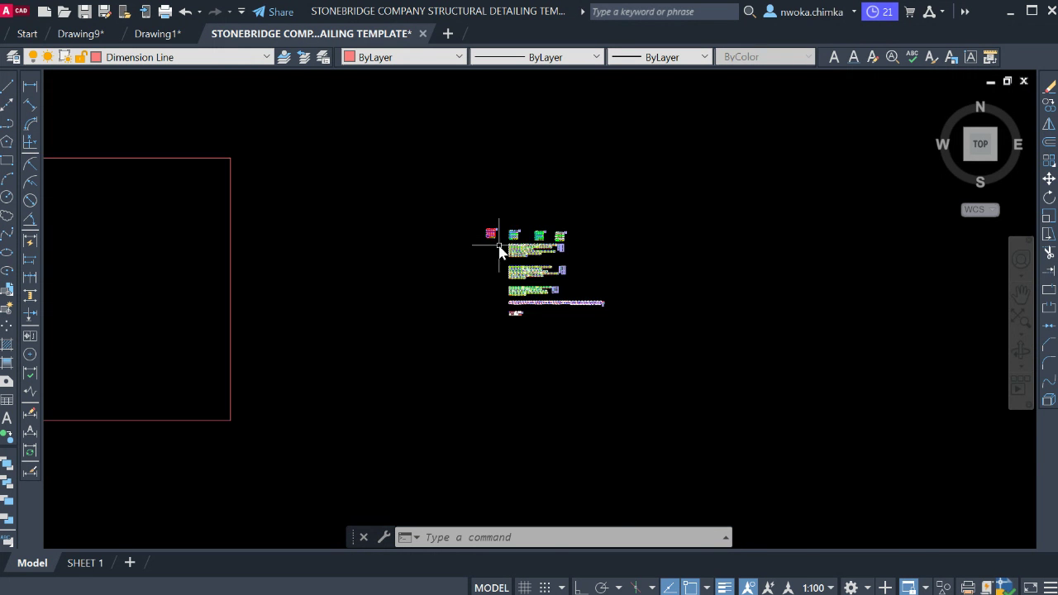
scroll(526, 248, "up", 4)
scroll(512, 243, "up", 3)
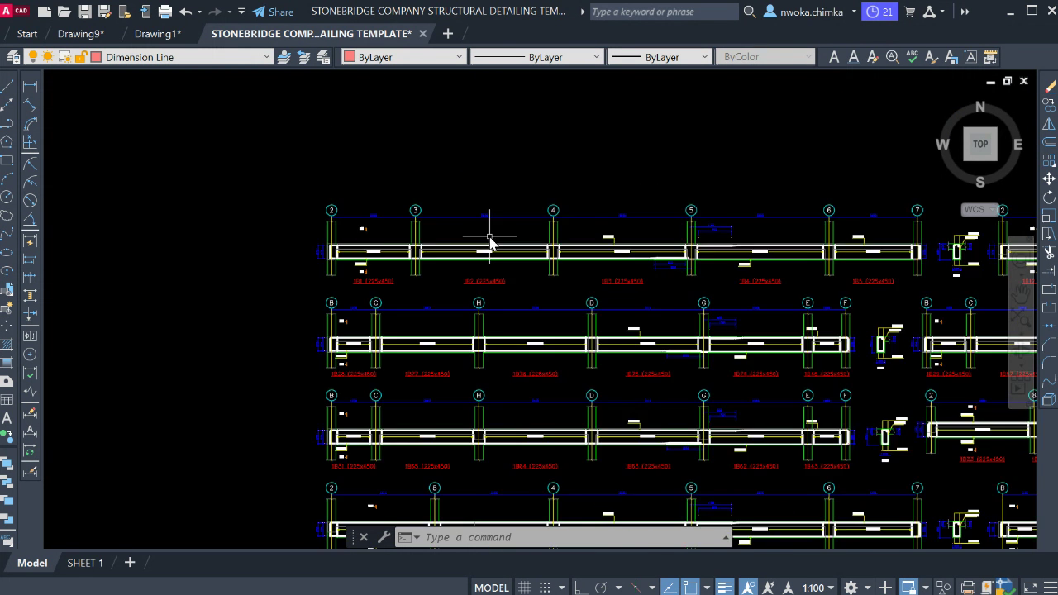
scroll(413, 240, "up", 2)
scroll(347, 272, "up", 1)
scroll(331, 281, "up", 2)
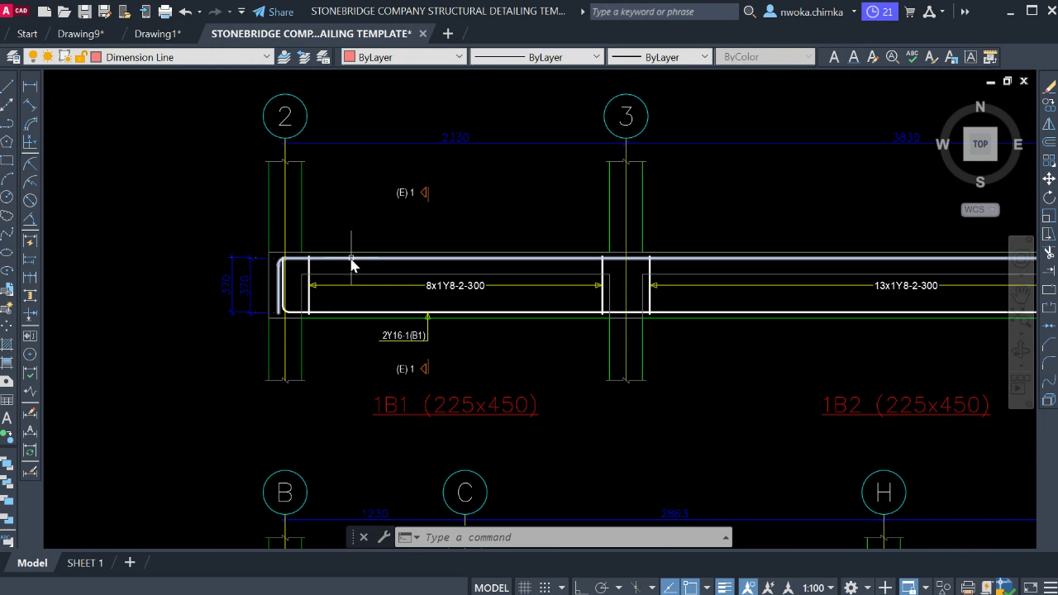
middle_click_drag(352, 264, 373, 293)
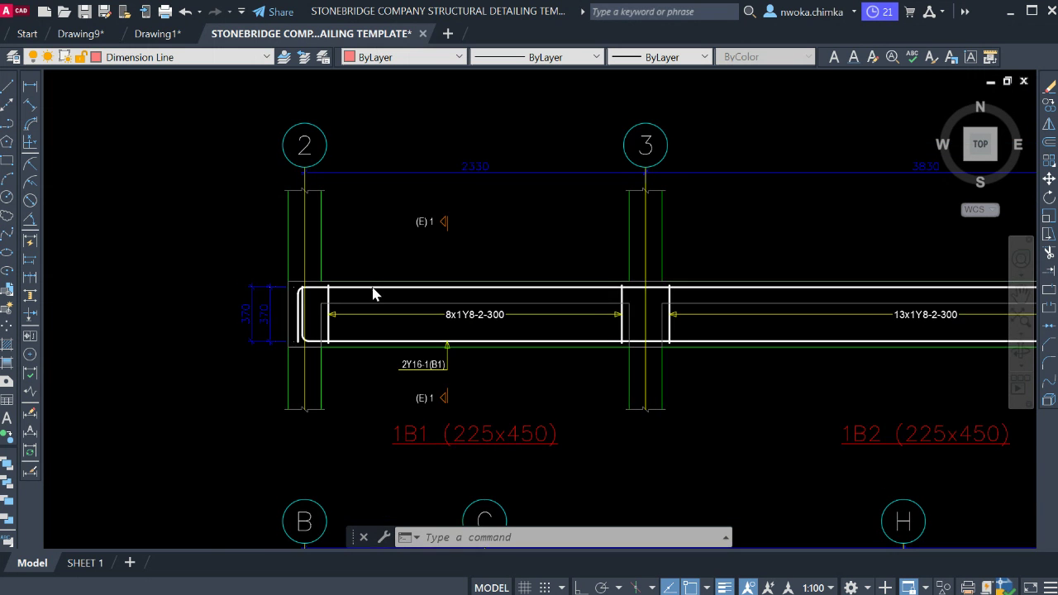
left_click(150, 33)
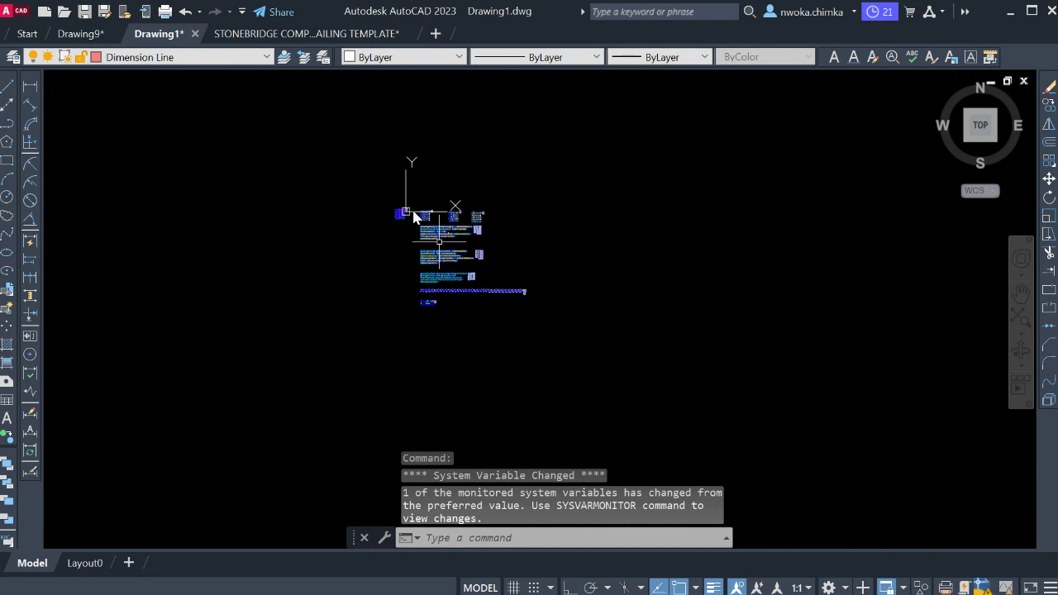
scroll(415, 216, "up", 1)
scroll(415, 197, "up", 3)
scroll(449, 274, "up", 2)
scroll(414, 302, "up", 2)
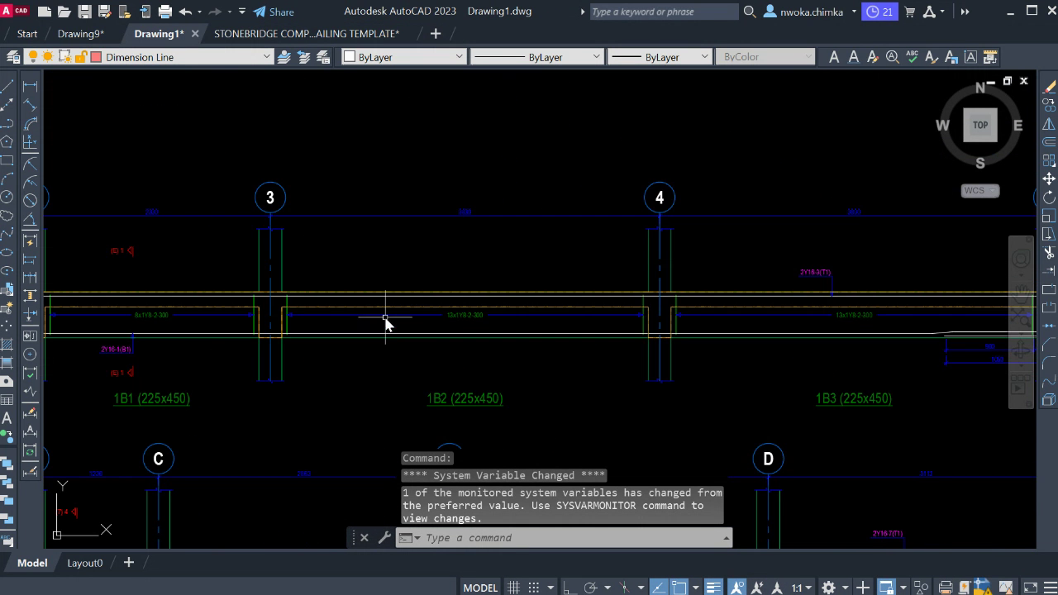
middle_click_drag(385, 318, 691, 328)
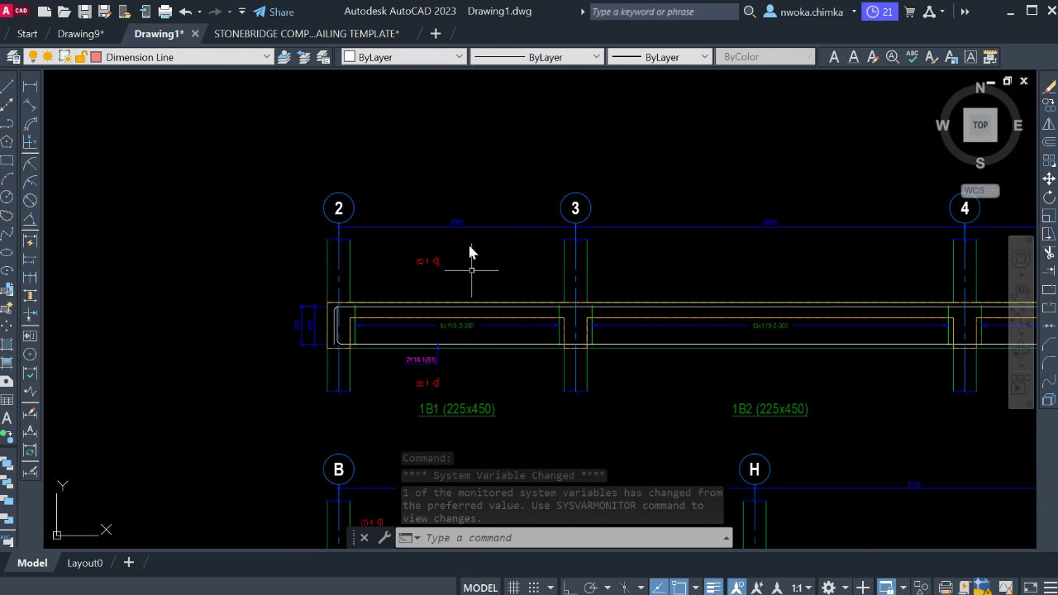
scroll(376, 216, "up", 2)
left_click(298, 33)
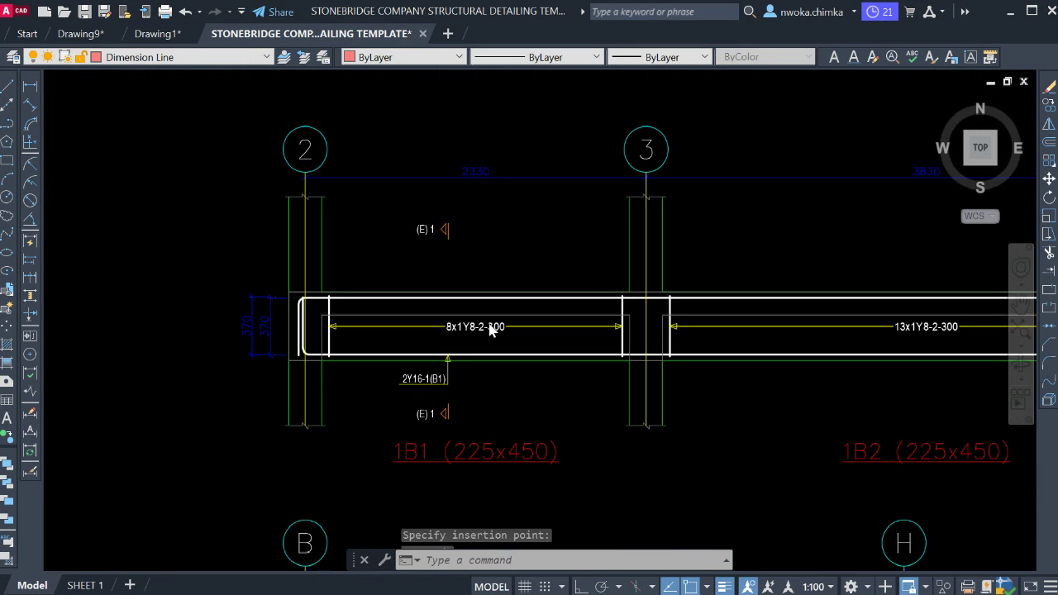
scroll(687, 380, "down", 5)
scroll(669, 308, "down", 5)
Step: Zoom into the pasted footing plan in the template to show row B
middle_click_drag(668, 307, 826, 432)
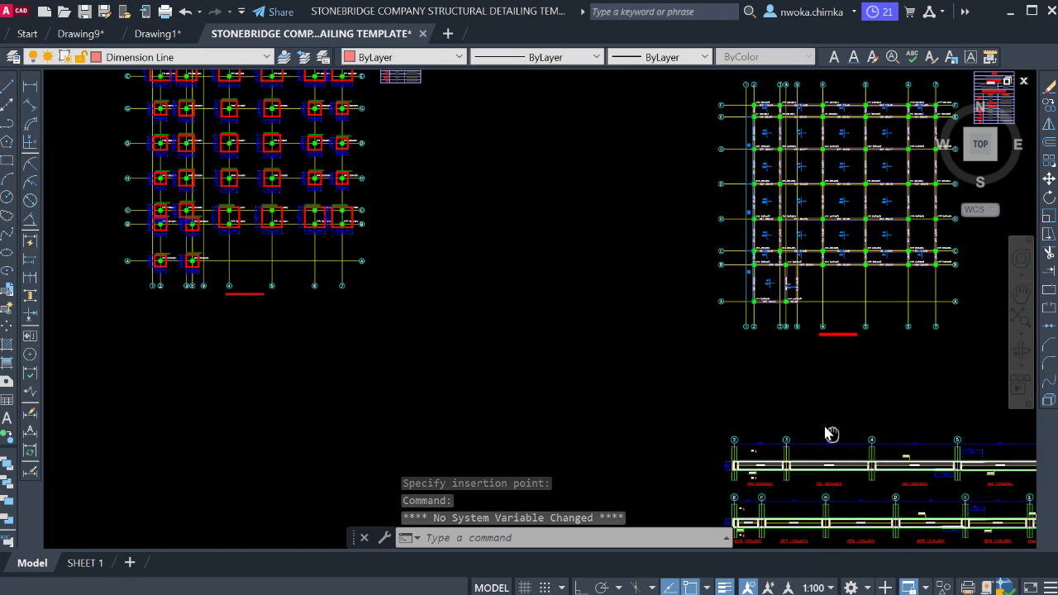
scroll(477, 278, "up", 3)
scroll(416, 267, "up", 1)
scroll(459, 295, "up", 3)
middle_click_drag(460, 295, 463, 253)
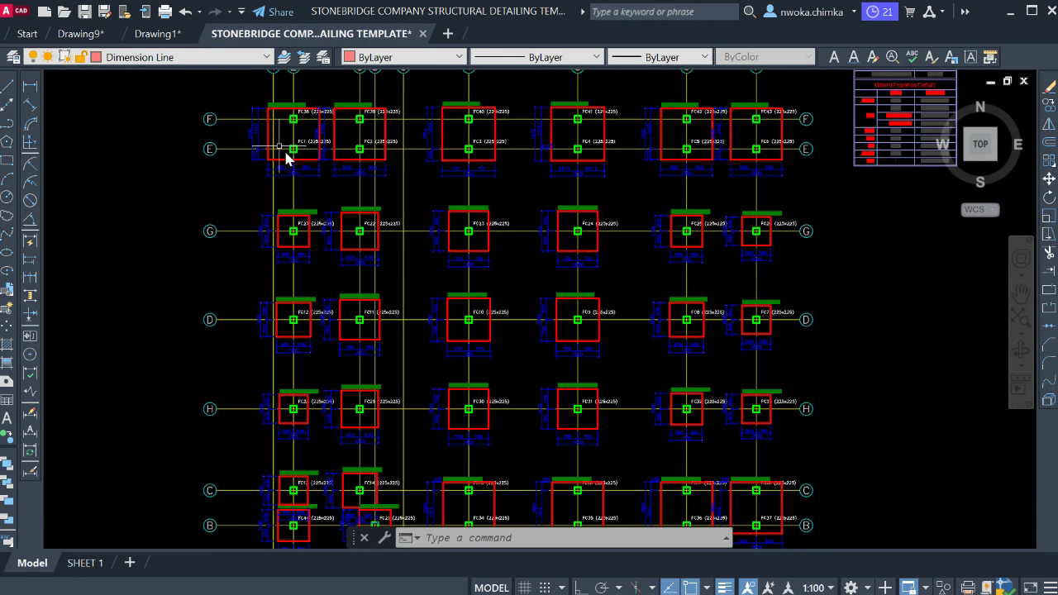
Step: Inspect the original footing column grid in Drawing1
left_click(159, 34)
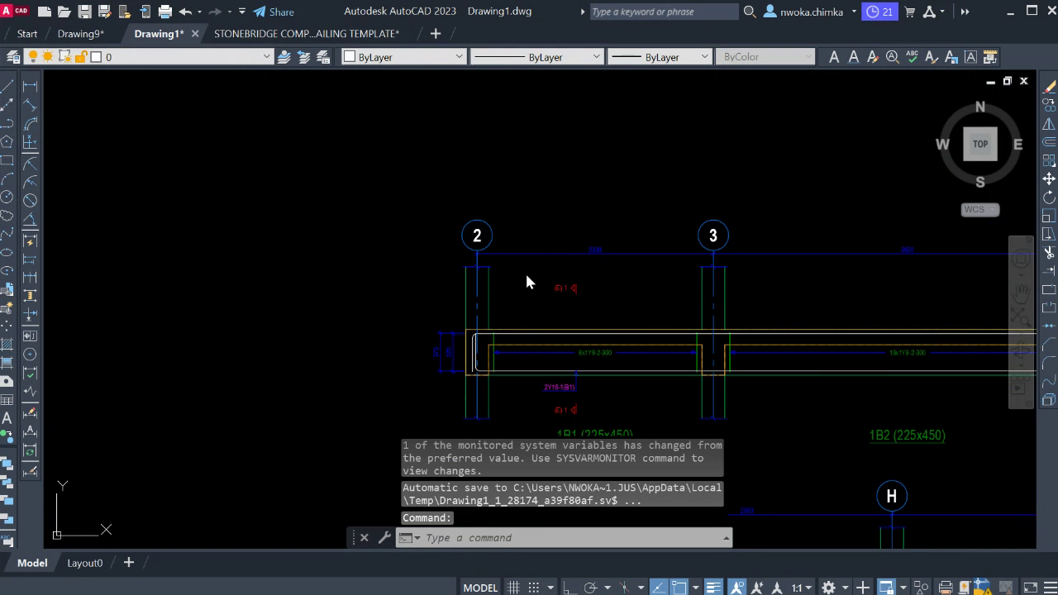
scroll(752, 298, "down", 2)
scroll(695, 364, "down", 3)
middle_click_drag(461, 256, 166, 264)
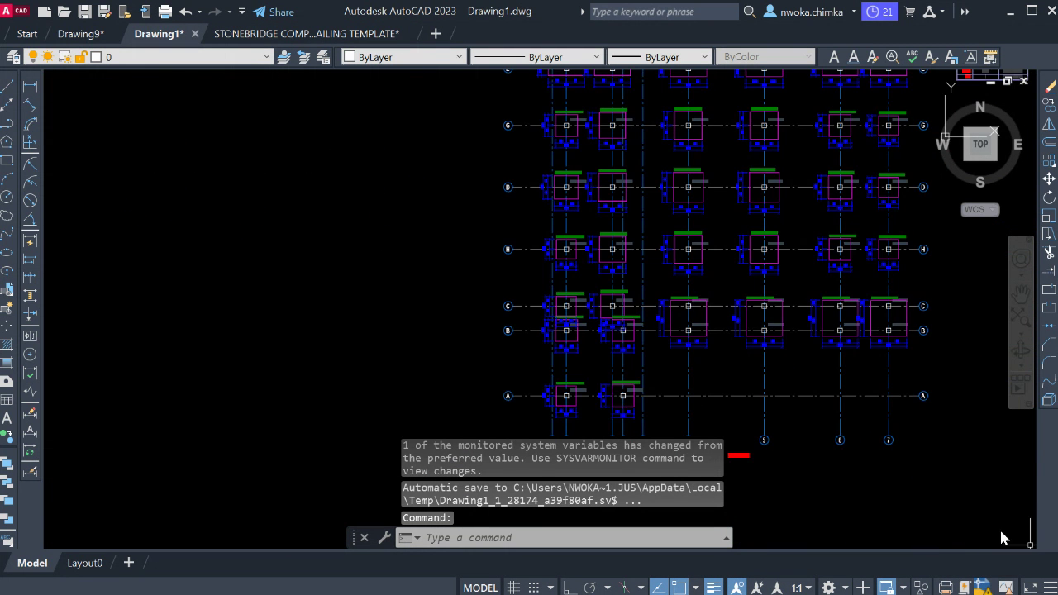
scroll(685, 278, "down", 2)
scroll(637, 237, "up", 4)
middle_click_drag(637, 236, 537, 281)
scroll(529, 272, "up", 2)
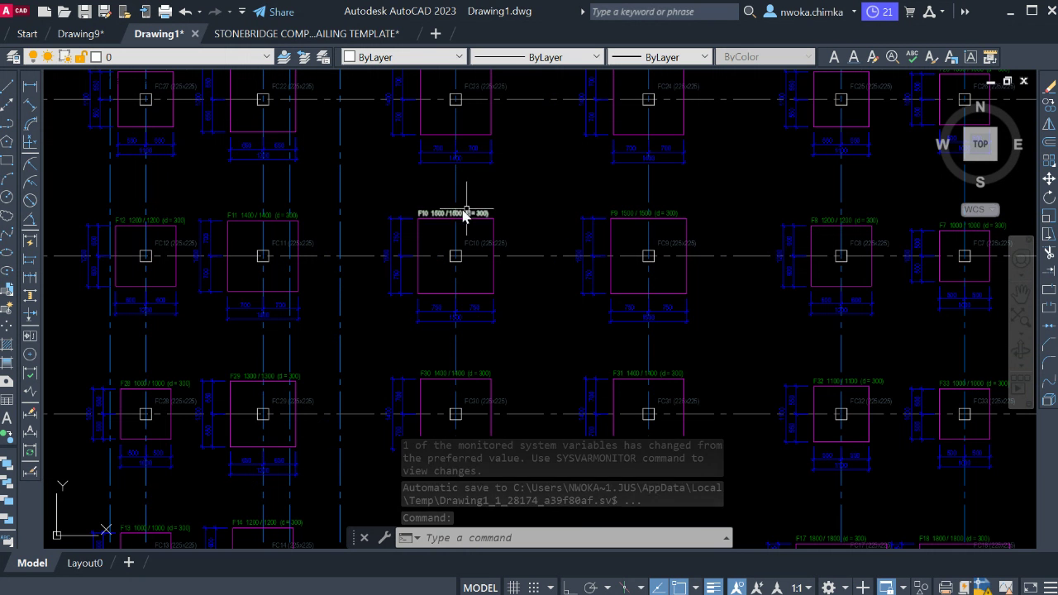
Step: Recheck the template's footing plan, then show Drawing1's whole footing grid across gridlines 1–7 and rows A–F
left_click(321, 36)
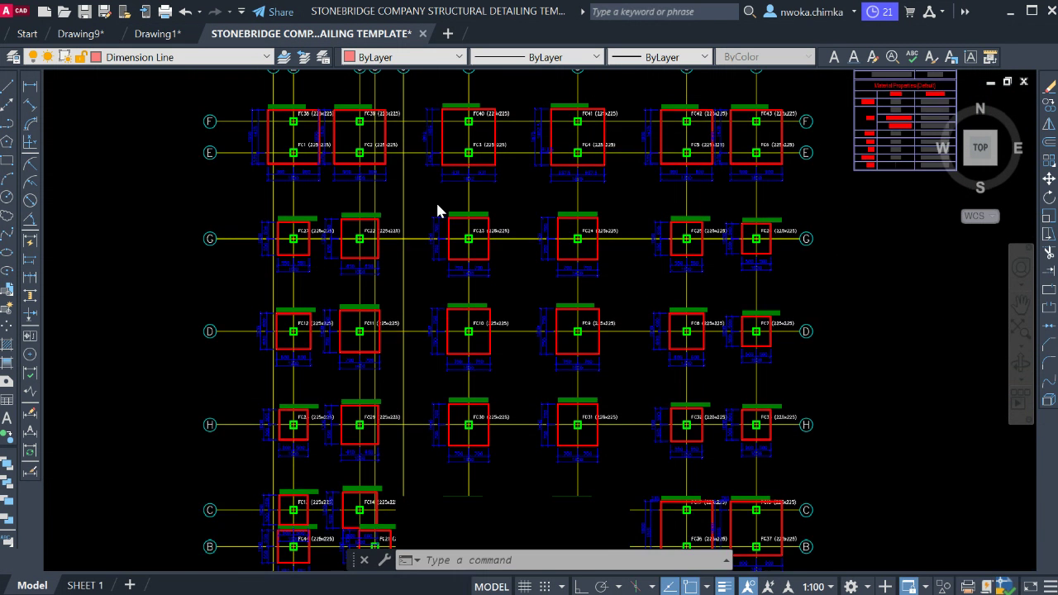
scroll(424, 220, "up", 1)
scroll(436, 177, "down", 3)
scroll(428, 132, "up", 2)
scroll(428, 131, "up", 2)
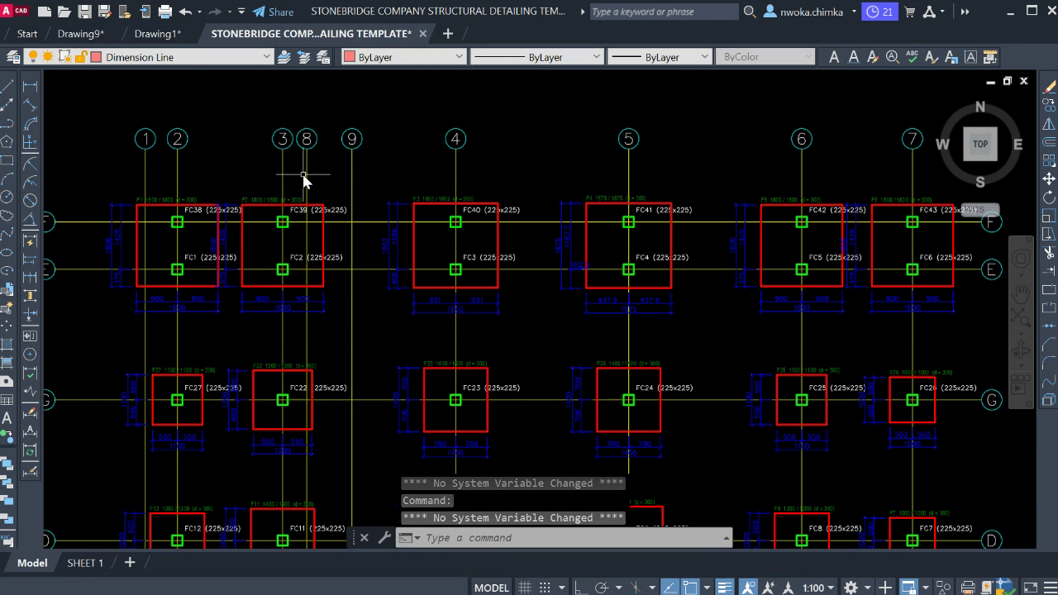
scroll(302, 177, "up", 2)
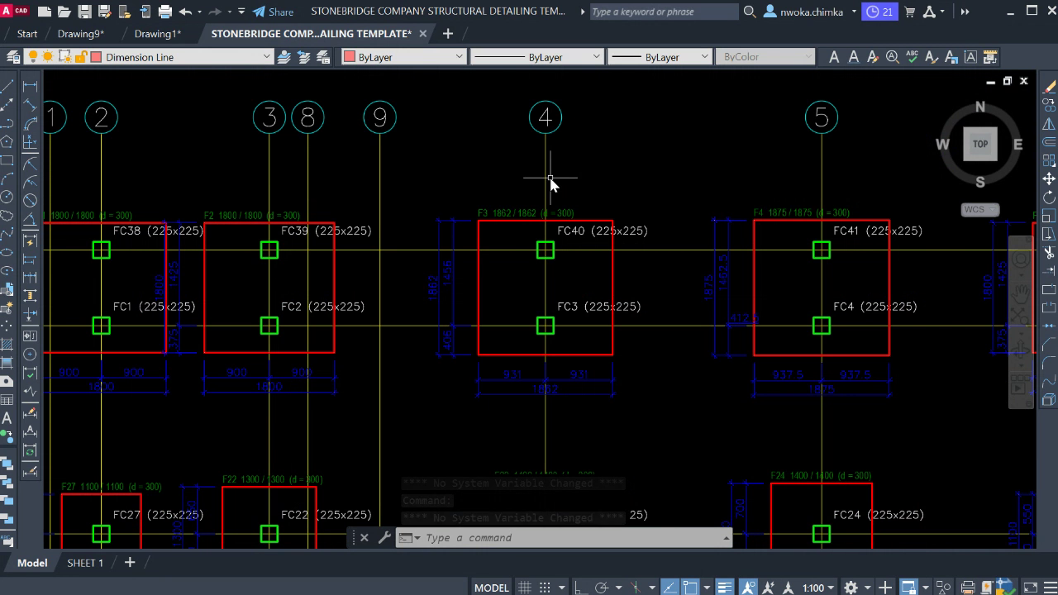
left_click(168, 33)
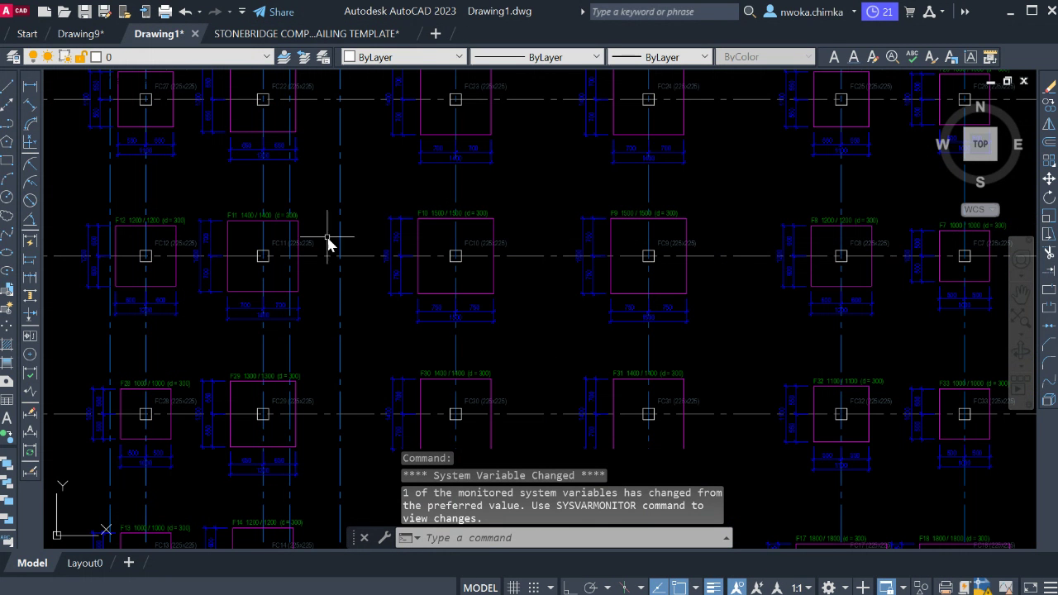
scroll(380, 248, "down", 4)
scroll(413, 223, "down", 3)
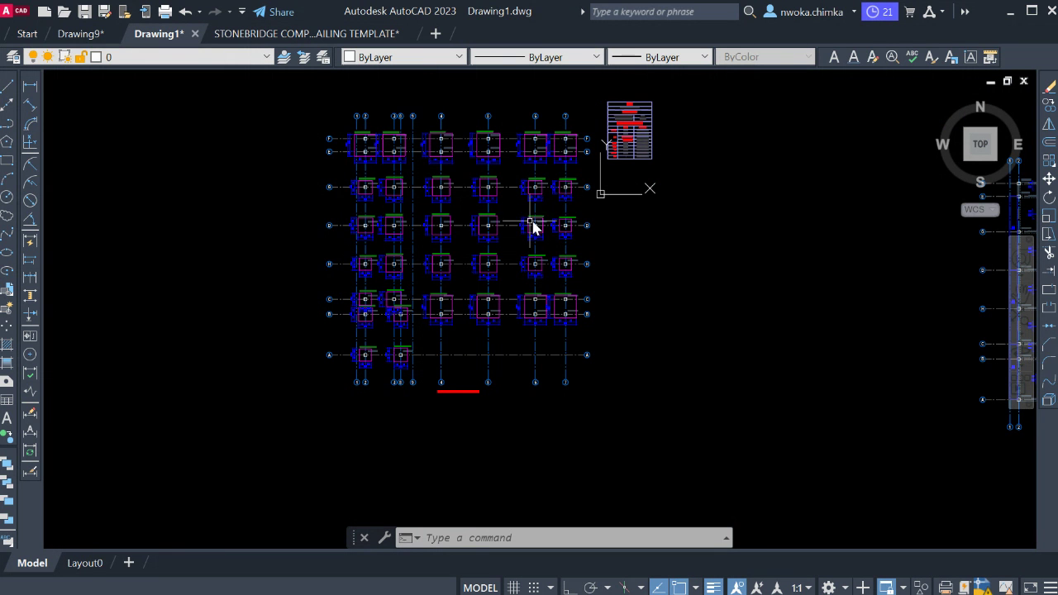
Step: Pan and zoom over the Drawing1 details, glancing at the Stonebridge template and returning
scroll(483, 210, "down", 3)
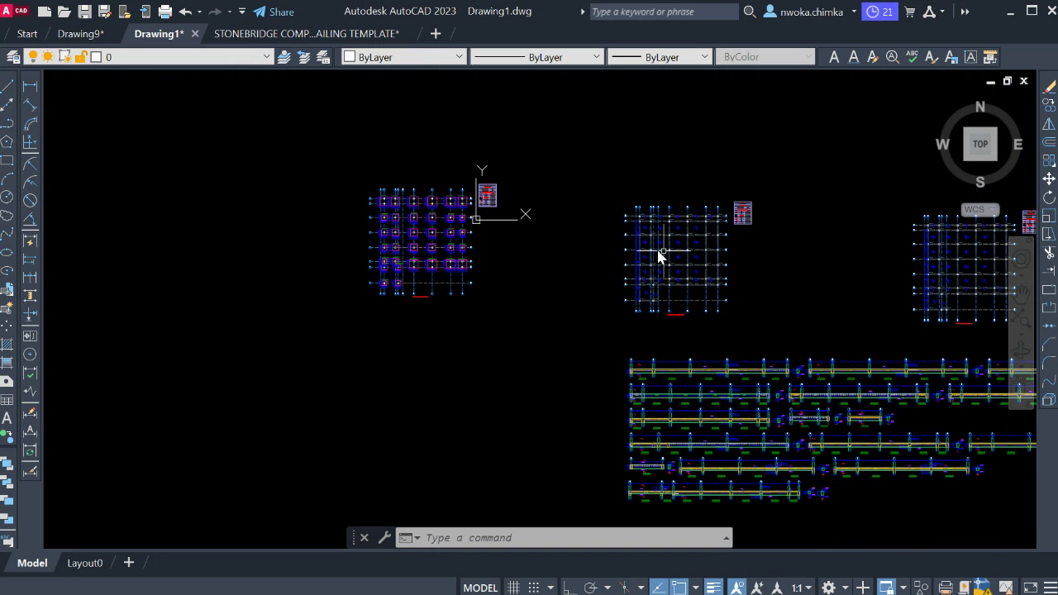
scroll(693, 246, "up", 3)
scroll(576, 142, "down", 2)
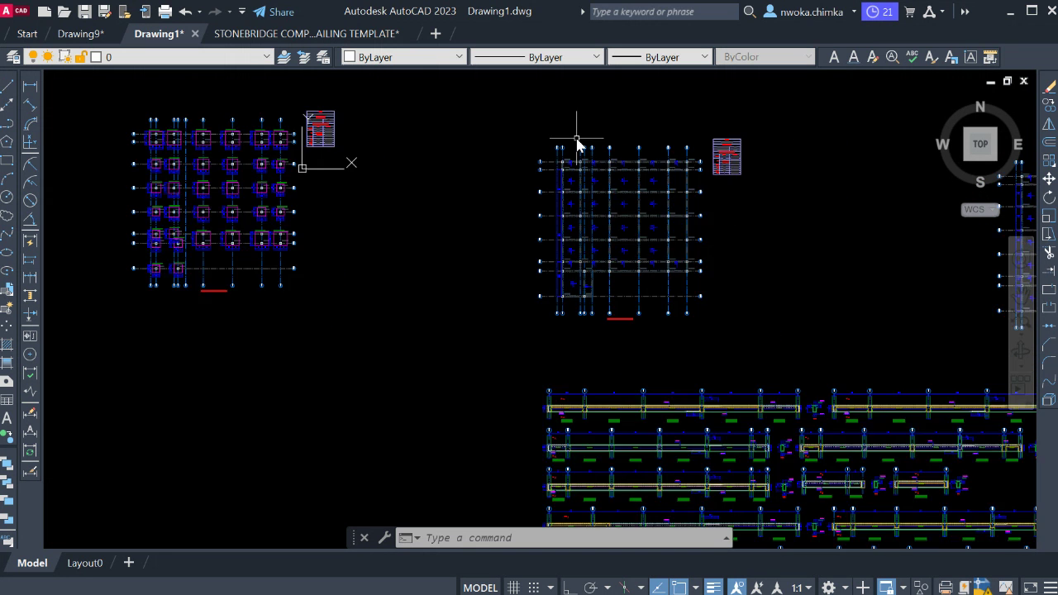
scroll(643, 300, "down", 1)
scroll(599, 277, "down", 1)
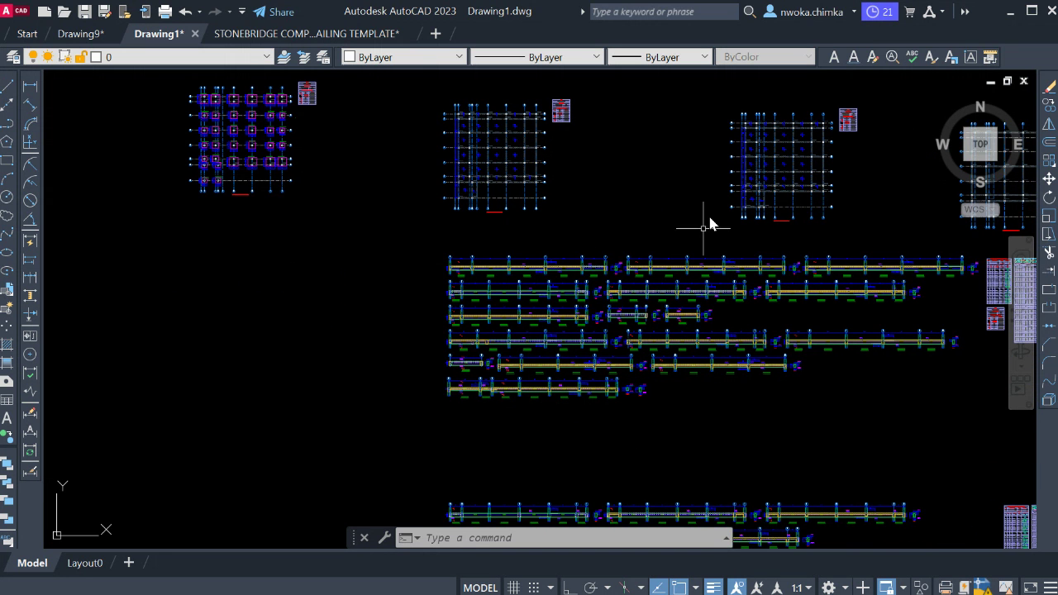
middle_click_drag(668, 248, 586, 265)
scroll(463, 290, "up", 1)
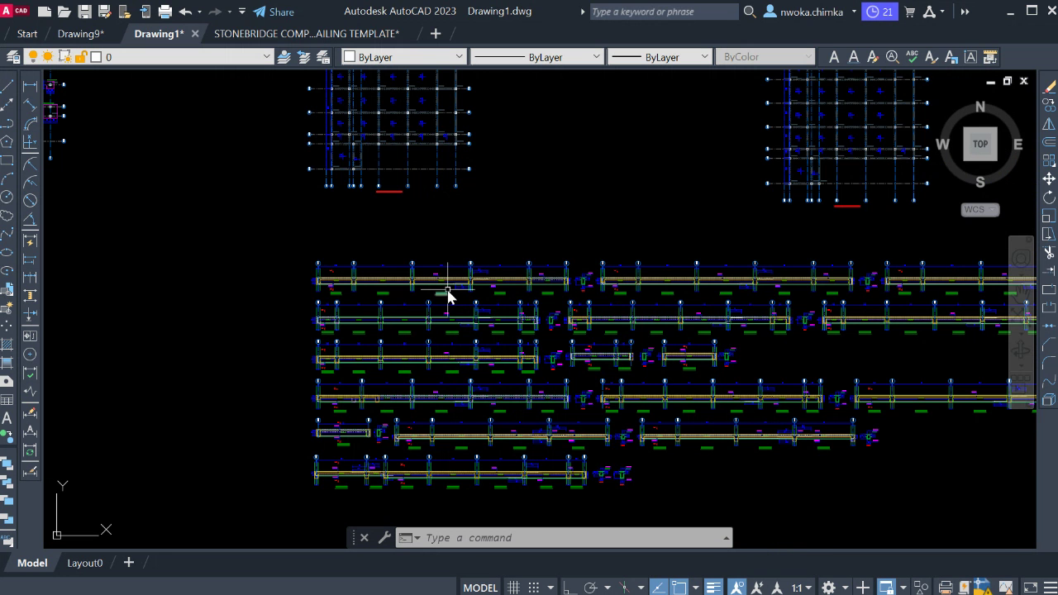
scroll(409, 287, "up", 2)
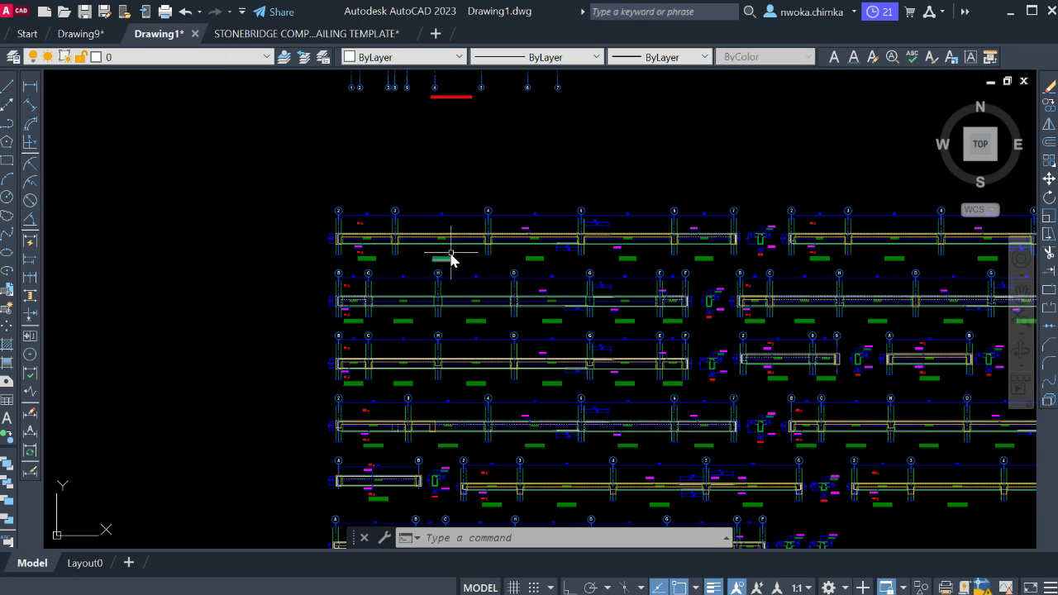
scroll(558, 258, "down", 2)
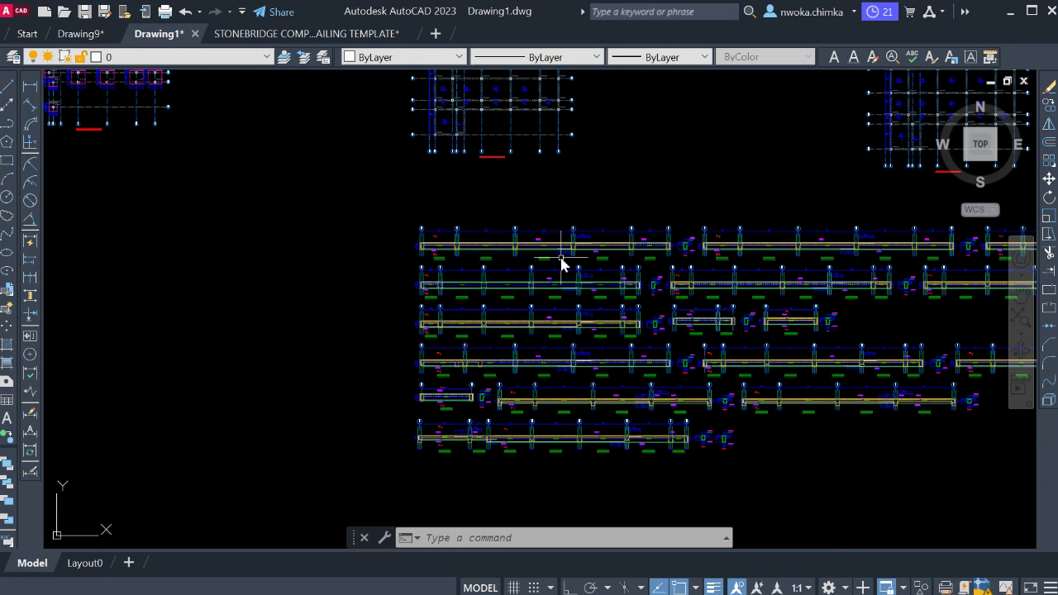
mouse_move(305, 33)
left_click(324, 37)
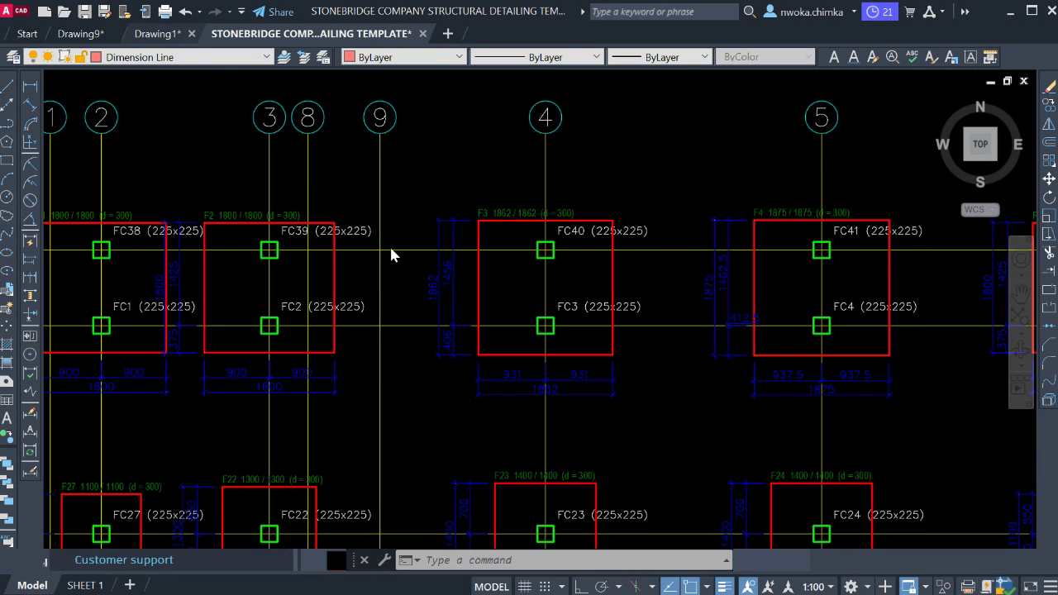
key("ctrl+Tab")
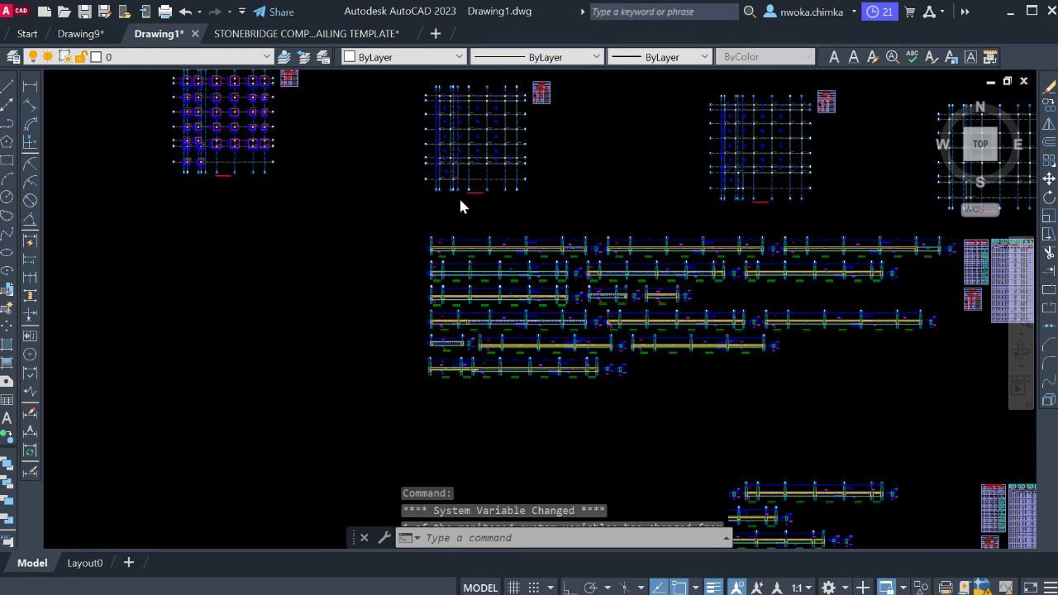
scroll(471, 195, "down", 5)
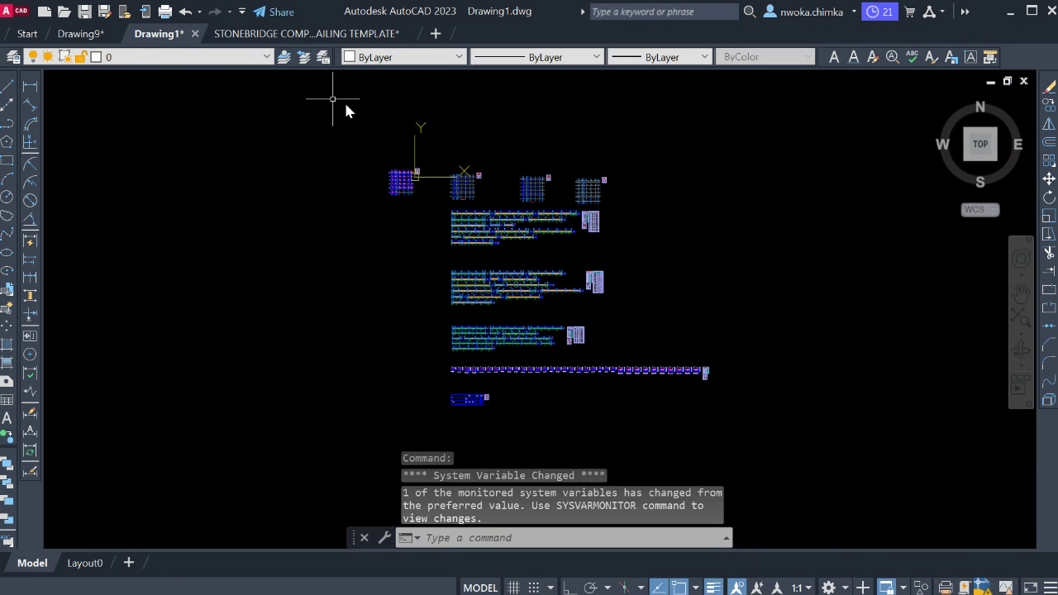
Step: Window-select all the Prota grid plans, beam rows and schedules and copy them to the clipboard
left_click(792, 129)
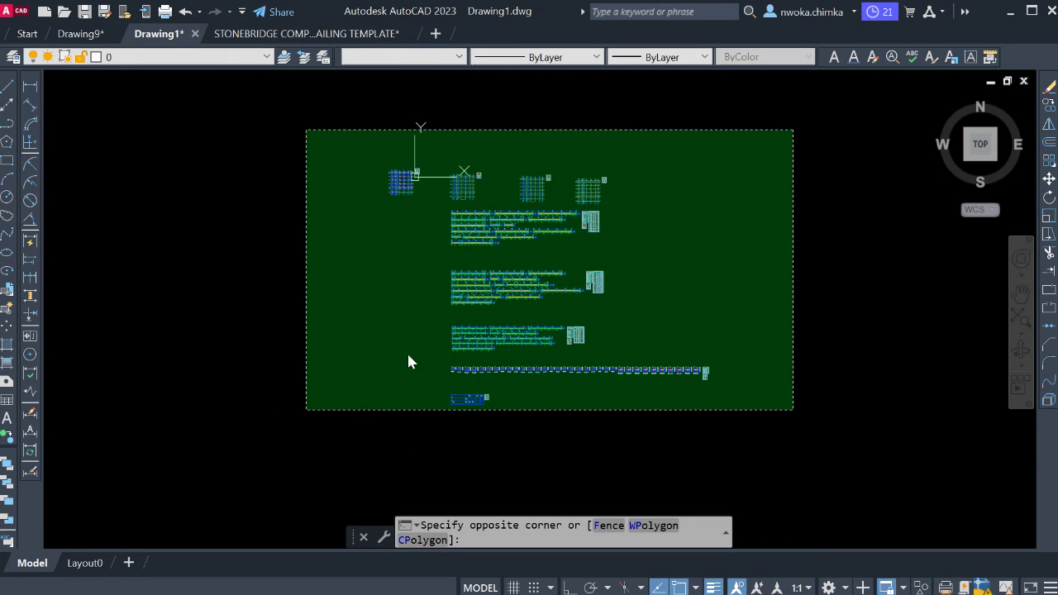
left_click(306, 409)
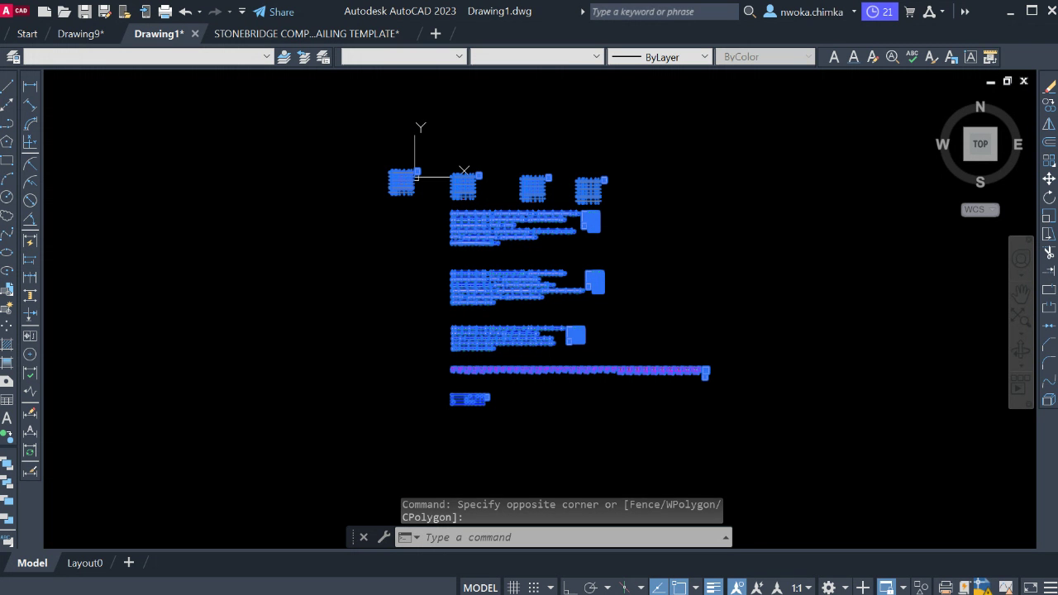
right_click(803, 278)
left_click(846, 321)
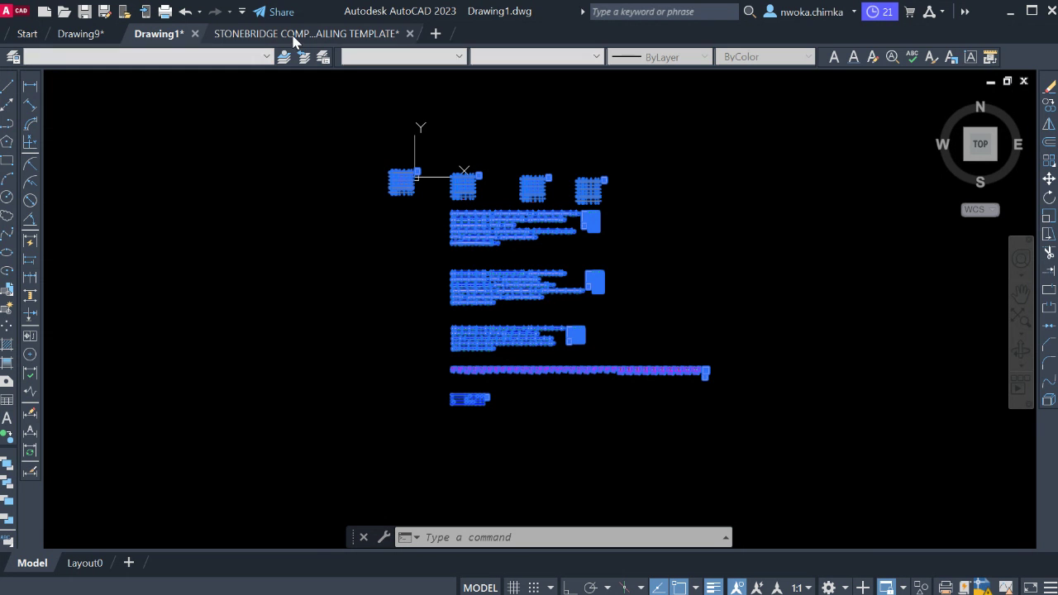
key("ctrl+z")
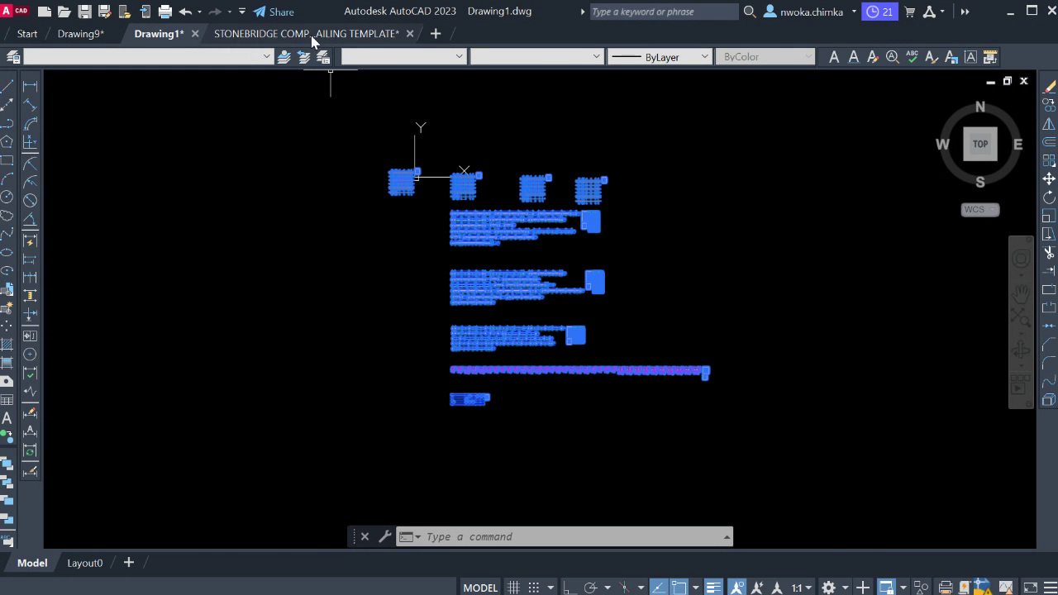
Step: In the Stonebridge template, draw a RECTANG frame beside the existing sheets and centre it
key("ctrl+Tab")
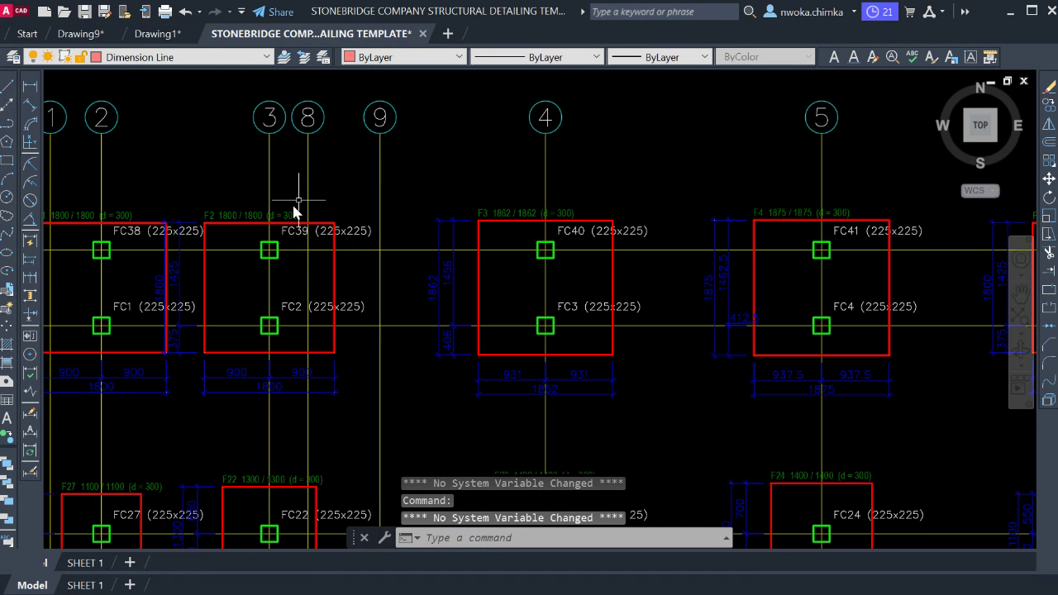
scroll(295, 201, "down", 5)
scroll(284, 201, "down", 3)
scroll(276, 196, "down", 2)
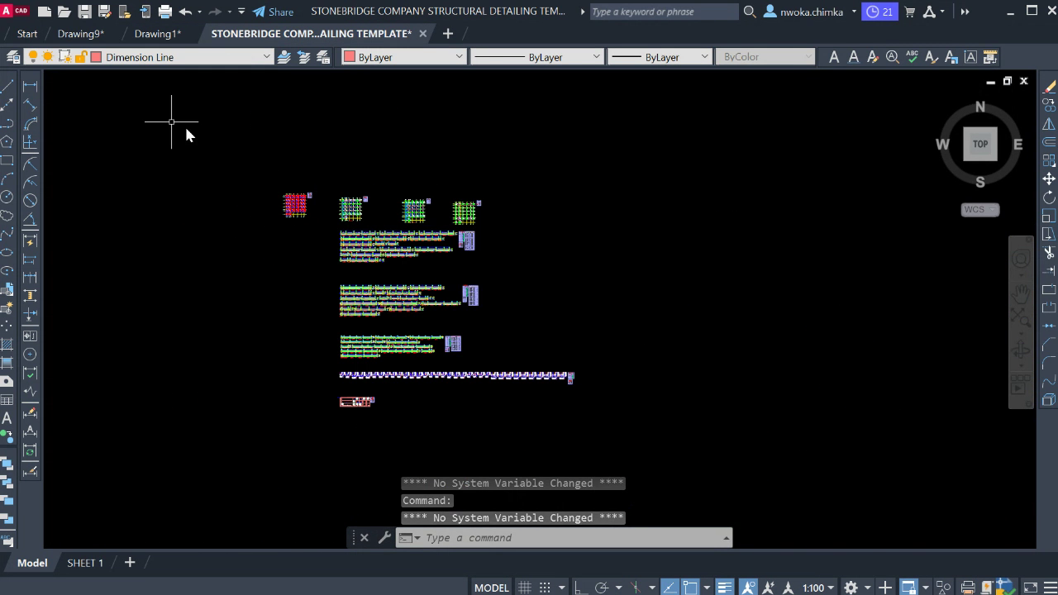
left_click(7, 159)
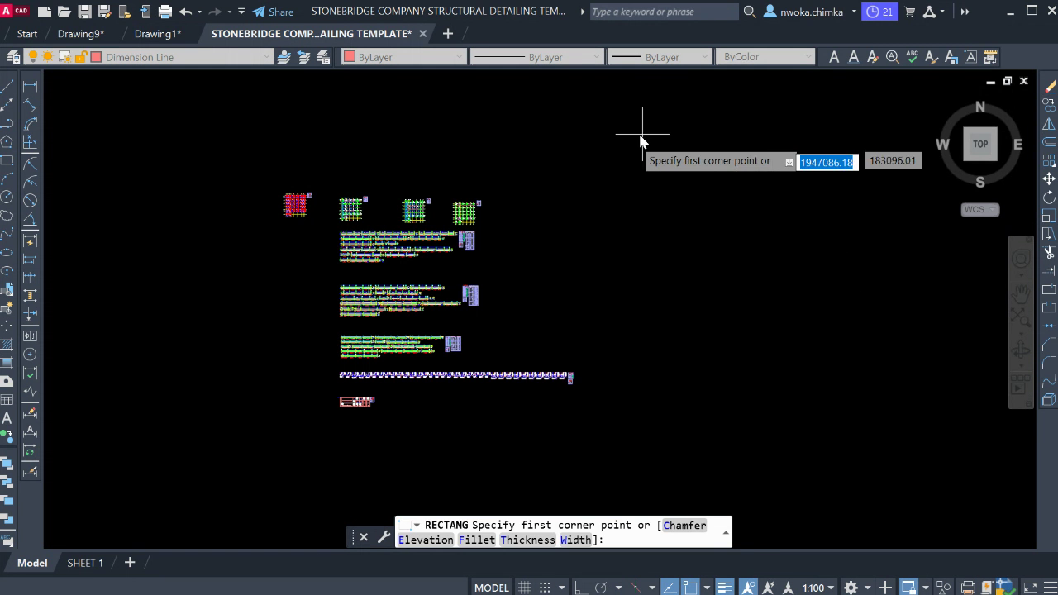
left_click(595, 149)
scroll(722, 407, "down", 4)
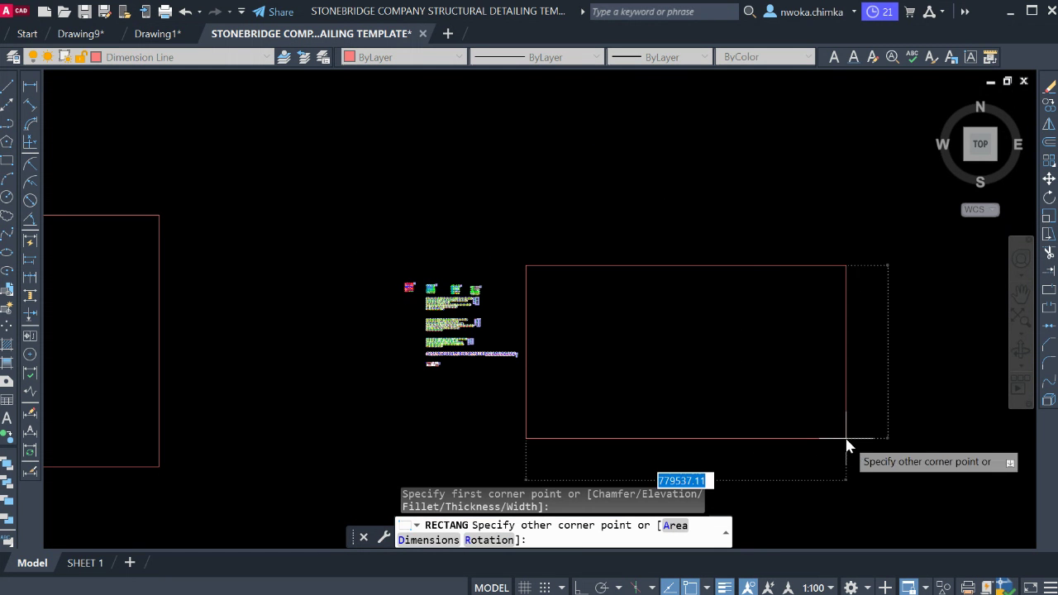
left_click(846, 439)
middle_click_drag(639, 340, 520, 223)
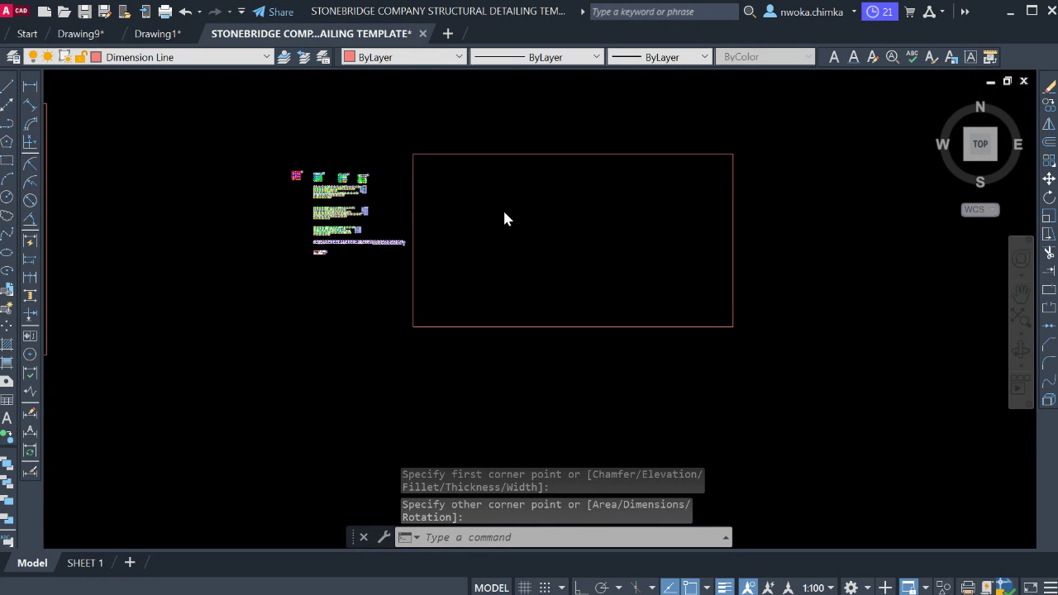
Step: Paste the Drawing1 details with Ctrl+V at an insertion point inside the new frame, then zoom in
key("ctrl+v")
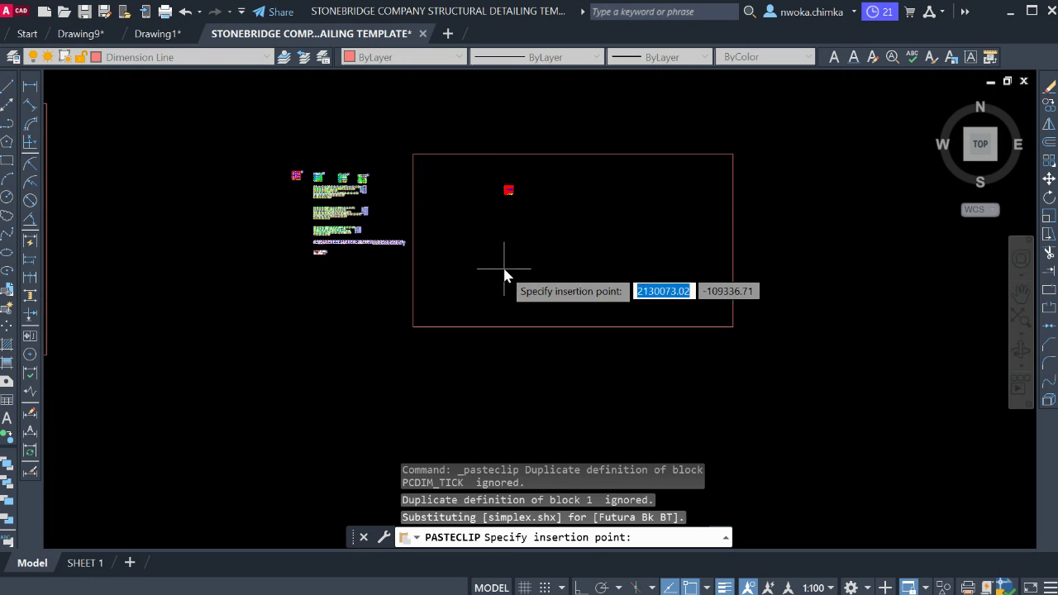
left_click(491, 295)
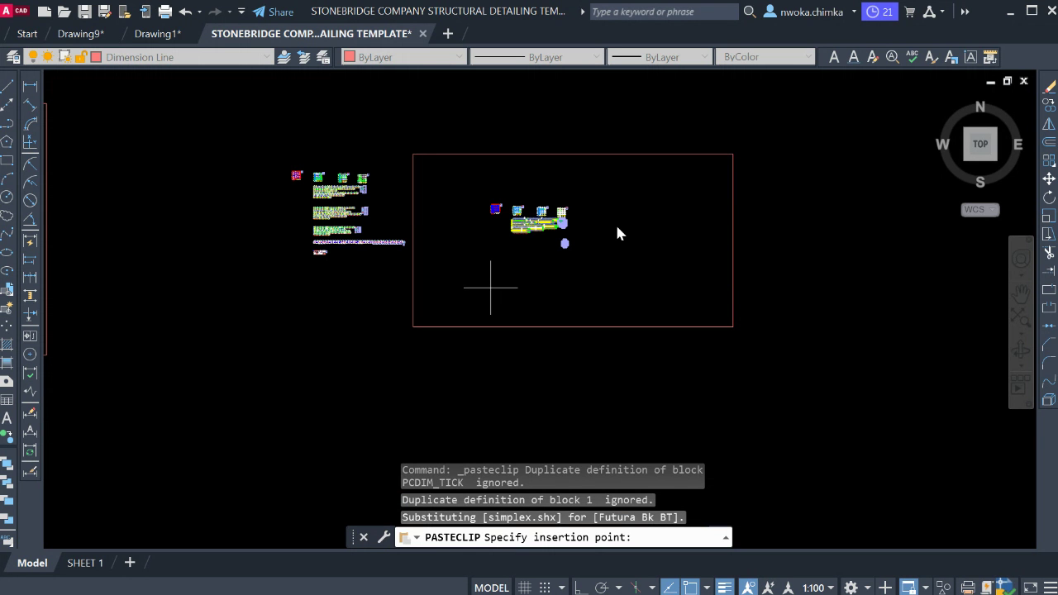
left_click(634, 214)
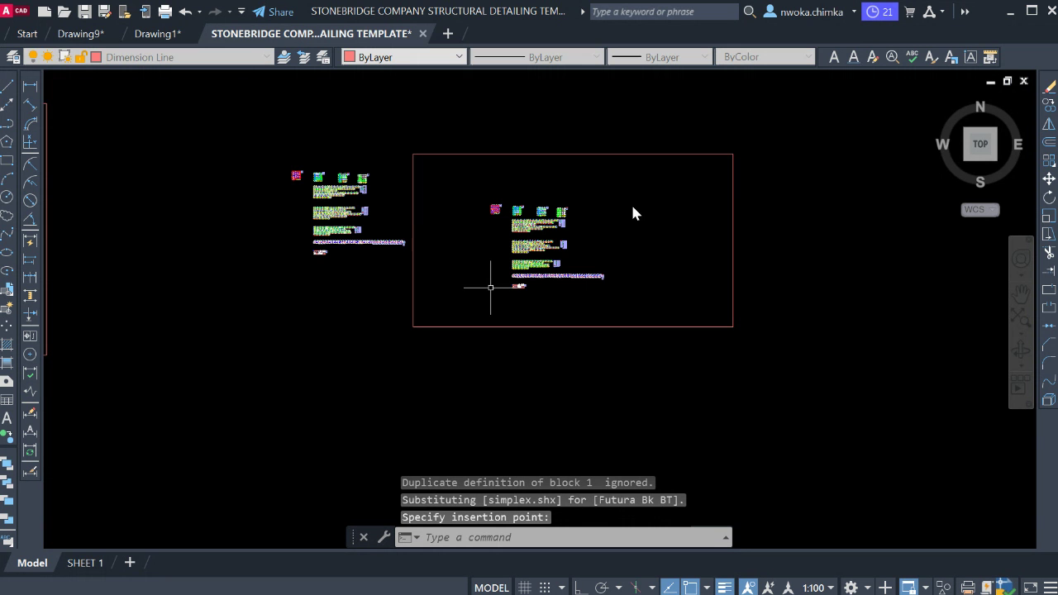
scroll(529, 230, "up", 3)
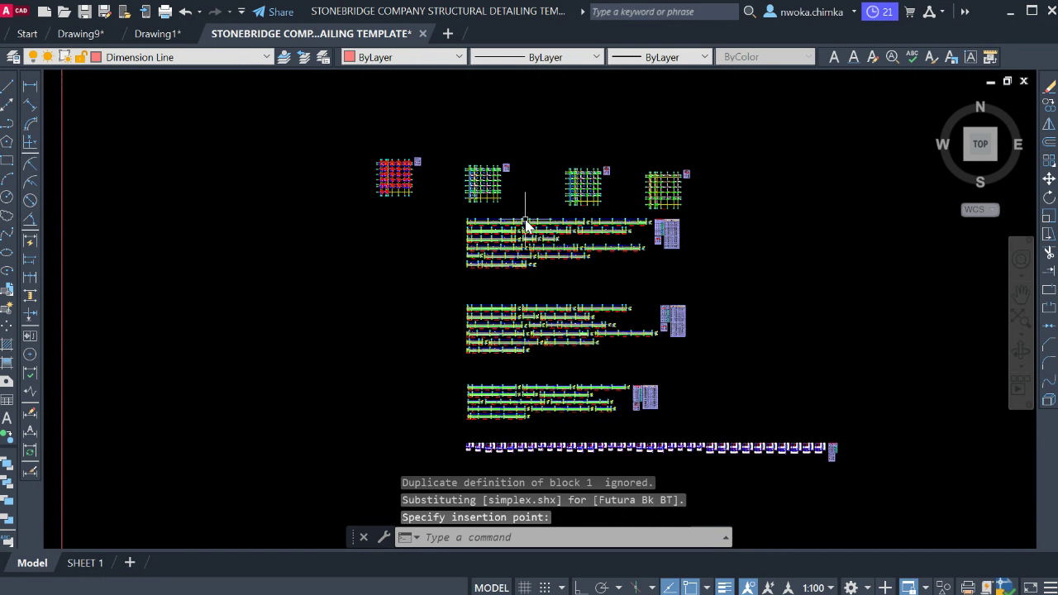
scroll(513, 222, "up", 3)
scroll(487, 214, "up", 3)
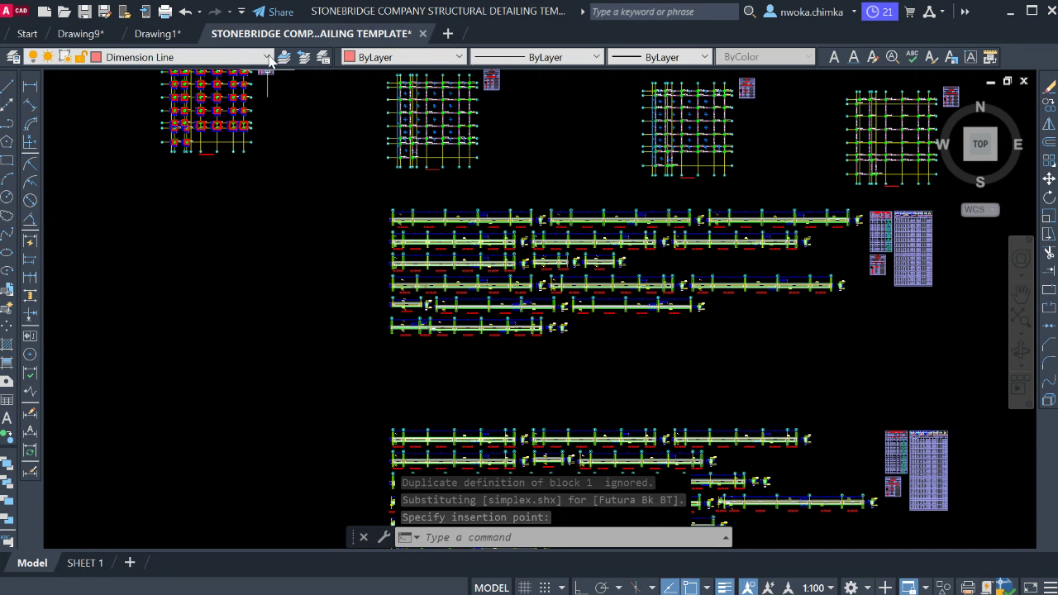
mouse_move(311, 33)
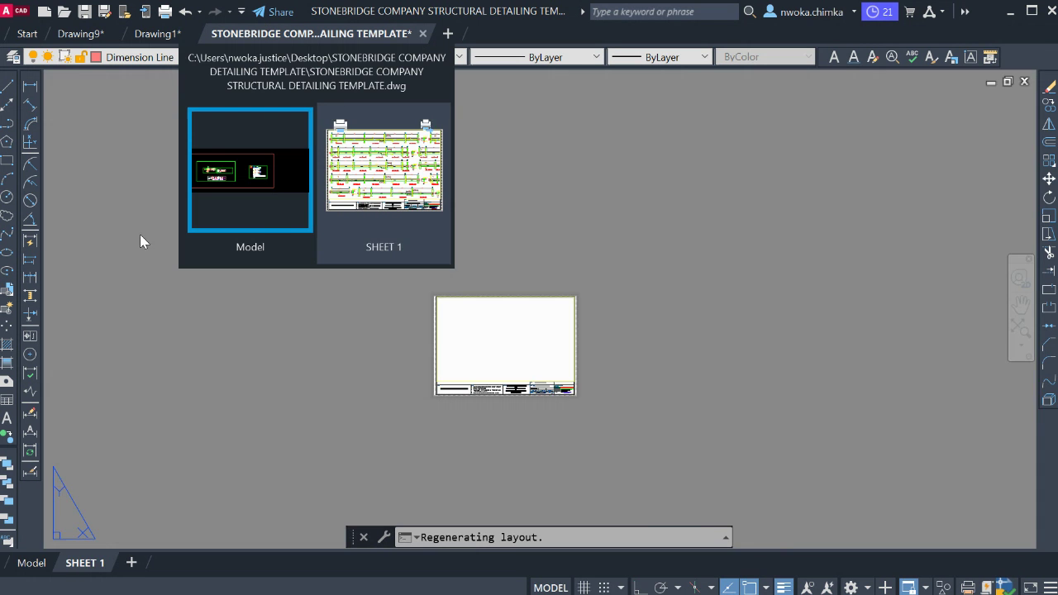
Step: Zoom in on pasted beams 1B75 and 1B74 and compare beam 1B11 in Drawing1
scroll(442, 225, "up", 4)
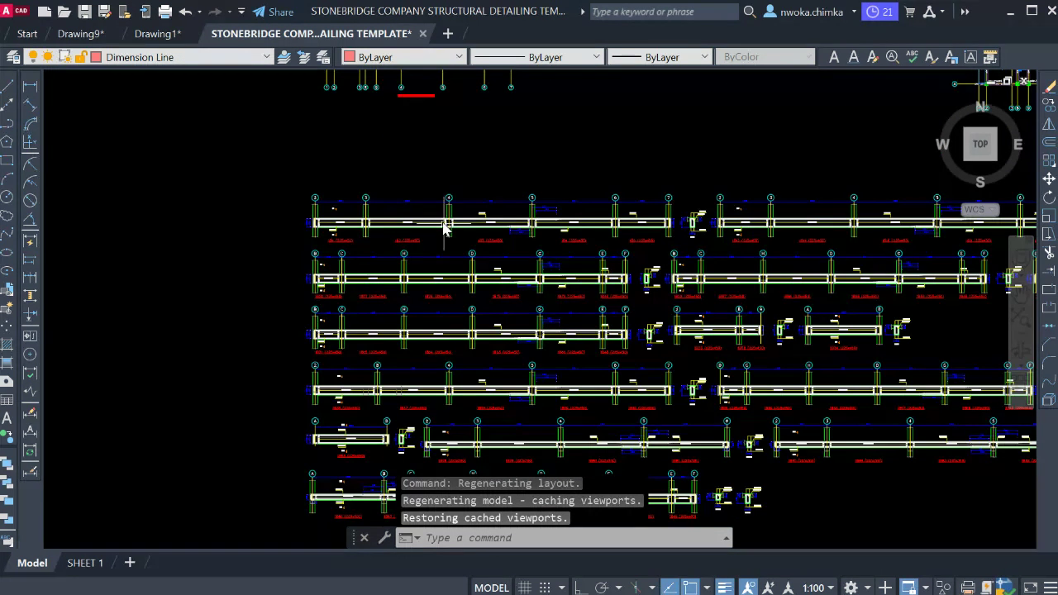
scroll(620, 313, "up", 2)
scroll(581, 300, "up", 3)
middle_click_drag(421, 293, 559, 290)
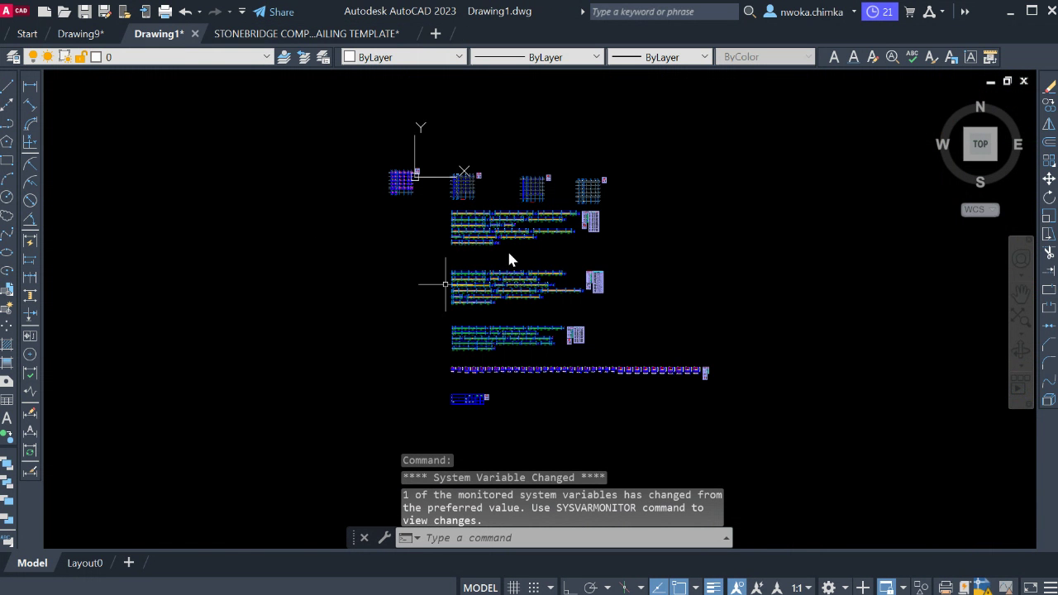
scroll(411, 222, "up", 5)
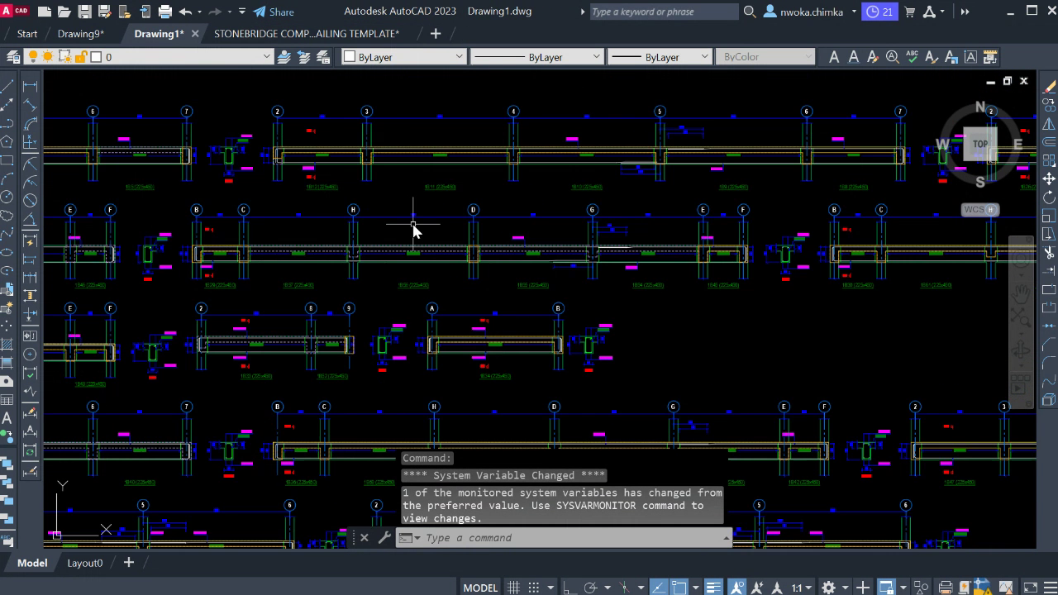
middle_click_drag(416, 226, 562, 274)
scroll(556, 271, "up", 2)
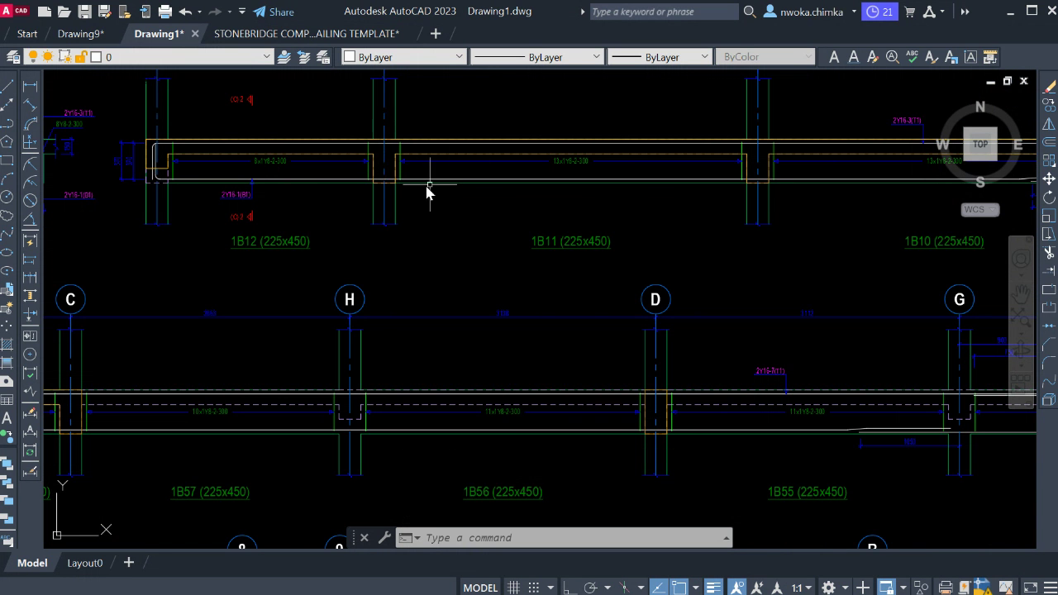
scroll(481, 219, "down", 5)
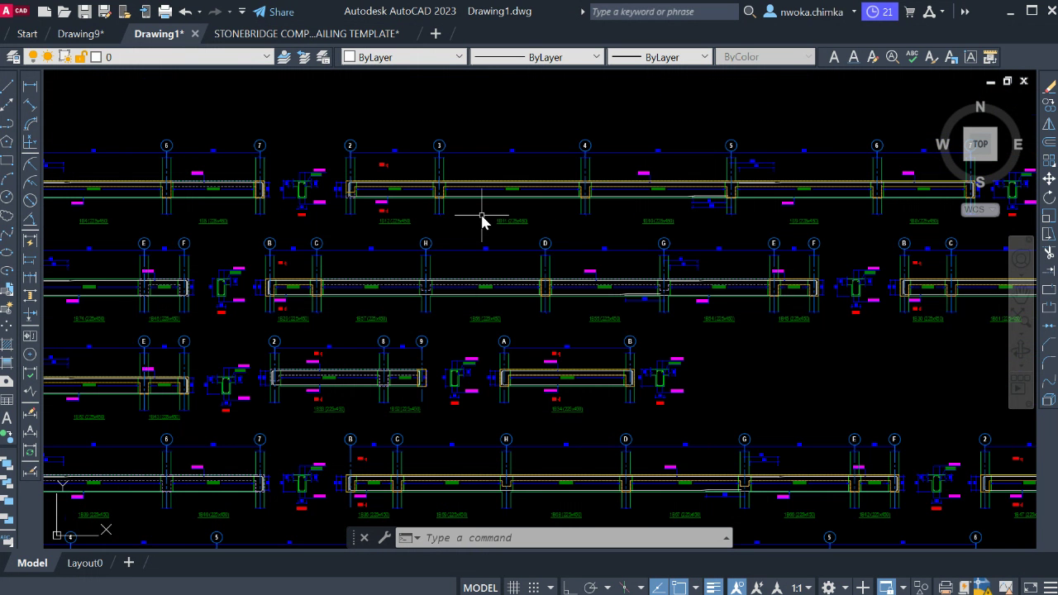
Step: Back in the Stonebridge template, zoom around the drawing and open the SHEET 1 layout
left_click(311, 34)
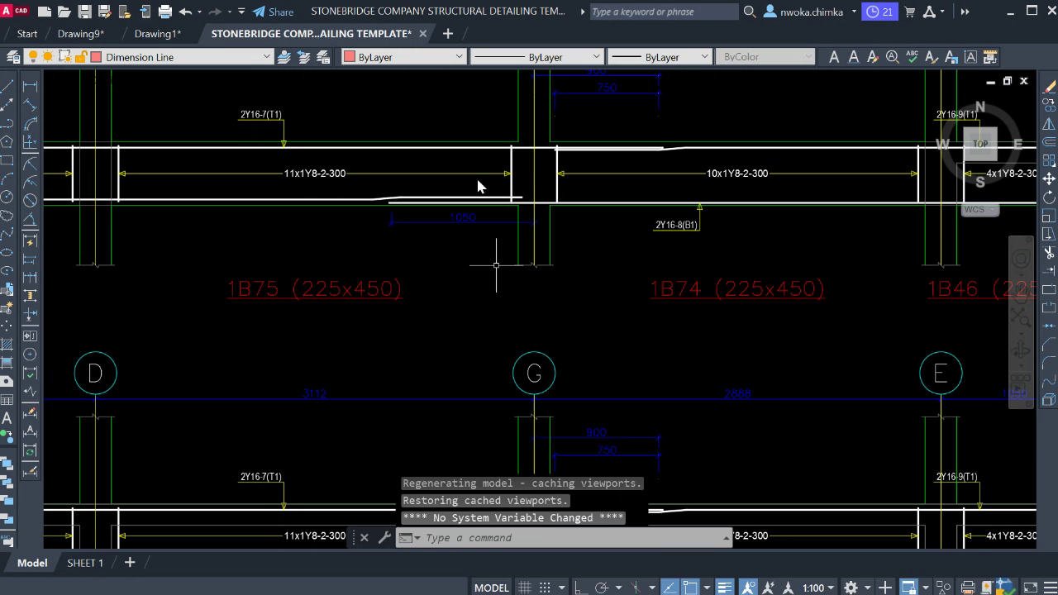
scroll(466, 157, "up", 3)
scroll(427, 160, "up", 2)
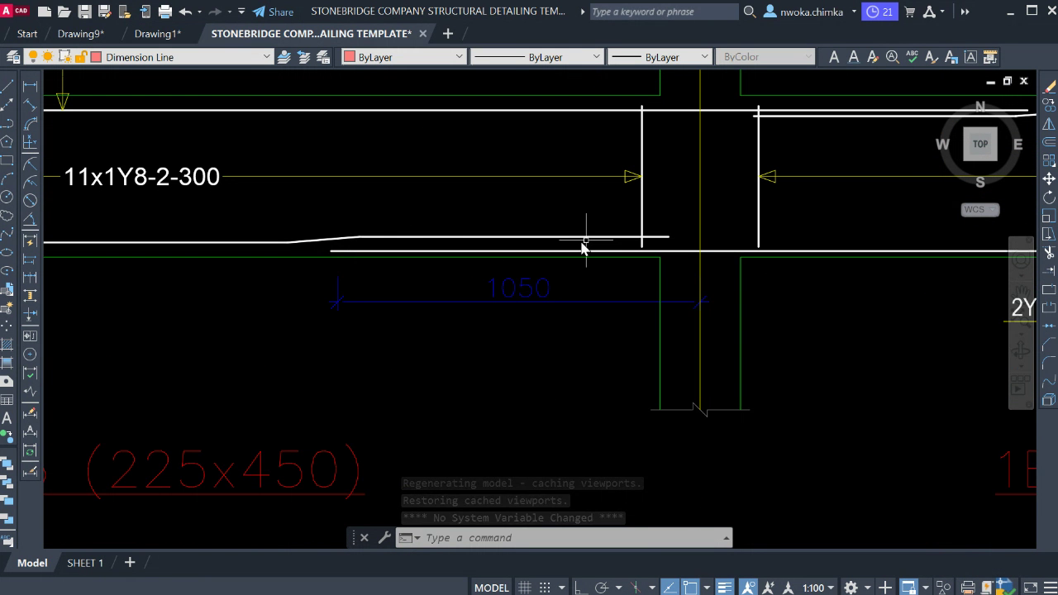
scroll(584, 248, "down", 5)
scroll(653, 246, "down", 1)
scroll(548, 185, "down", 2)
scroll(531, 165, "up", 10)
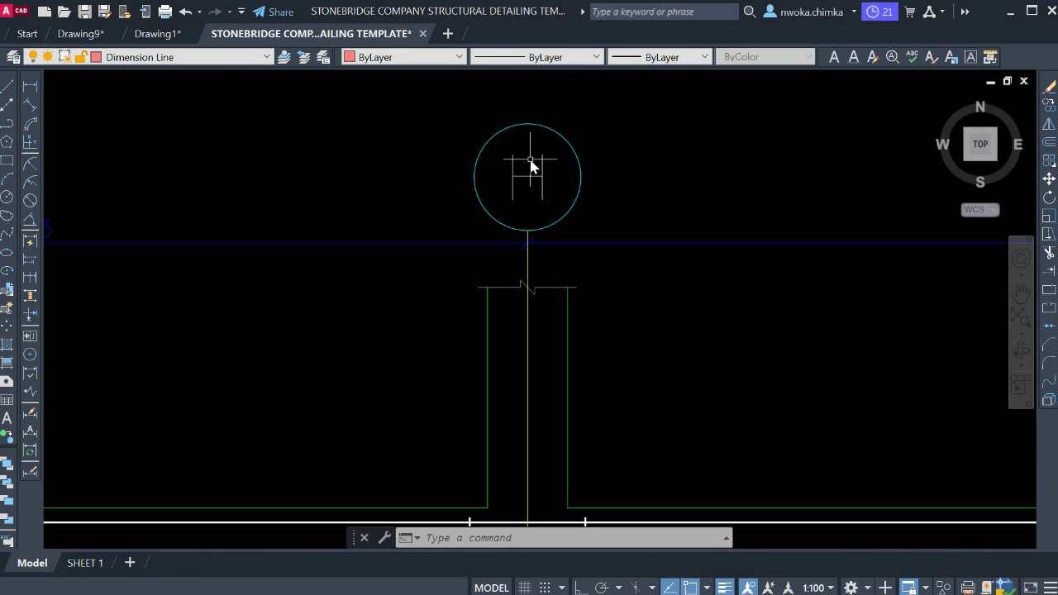
scroll(530, 165, "down", 2)
scroll(562, 206, "down", 1)
scroll(537, 257, "up", 5)
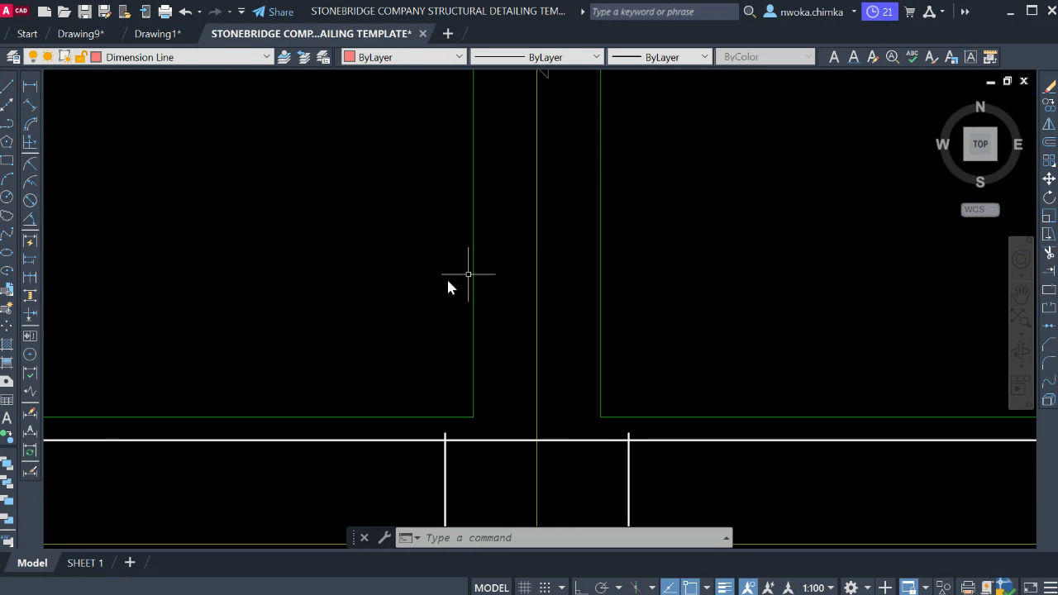
scroll(371, 347, "down", 1)
left_click(85, 563)
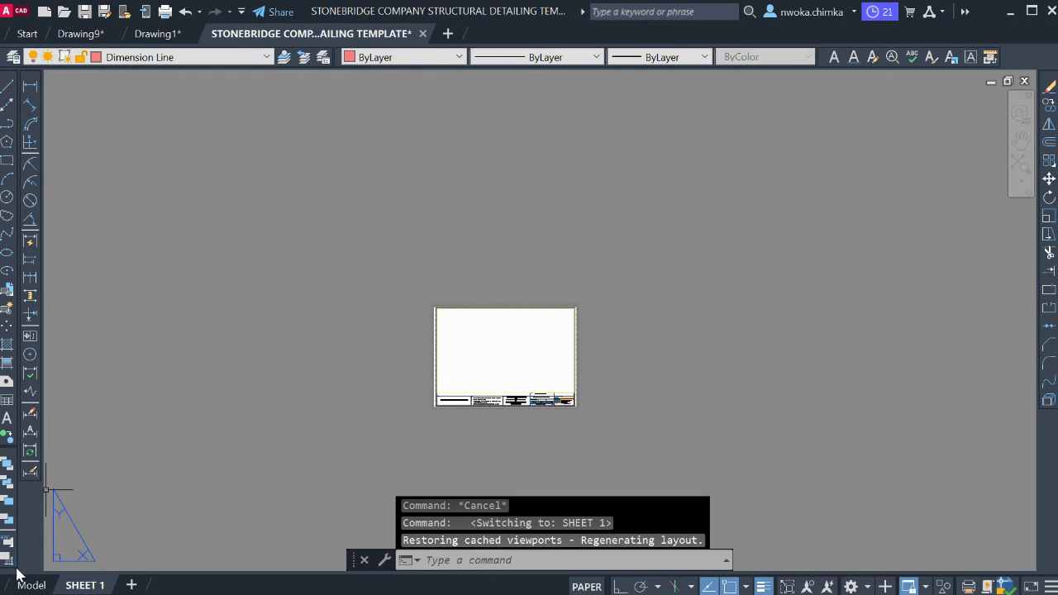
Step: Zoom to the SHEET 1 title block and erase the consulting engineers logo block
scroll(531, 408, "up", 6)
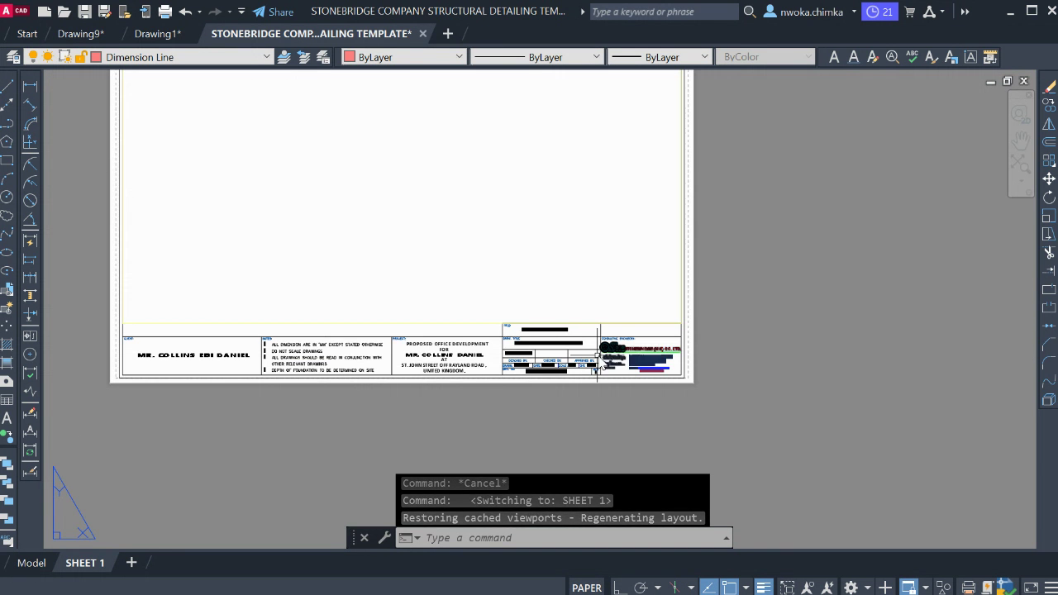
middle_click_drag(307, 342, 278, 374)
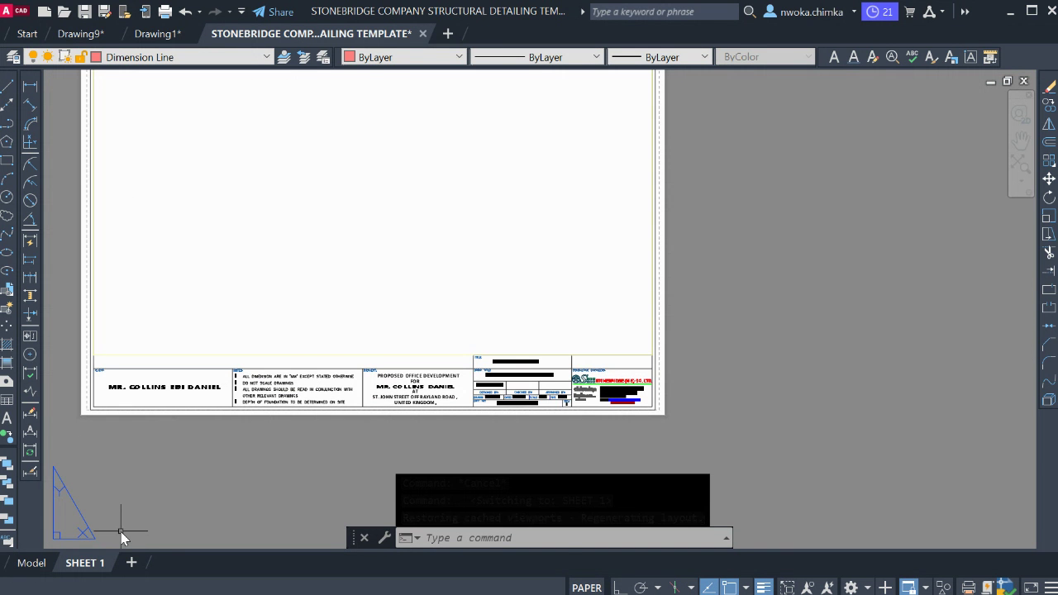
scroll(446, 387, "up", 2)
scroll(513, 384, "up", 2)
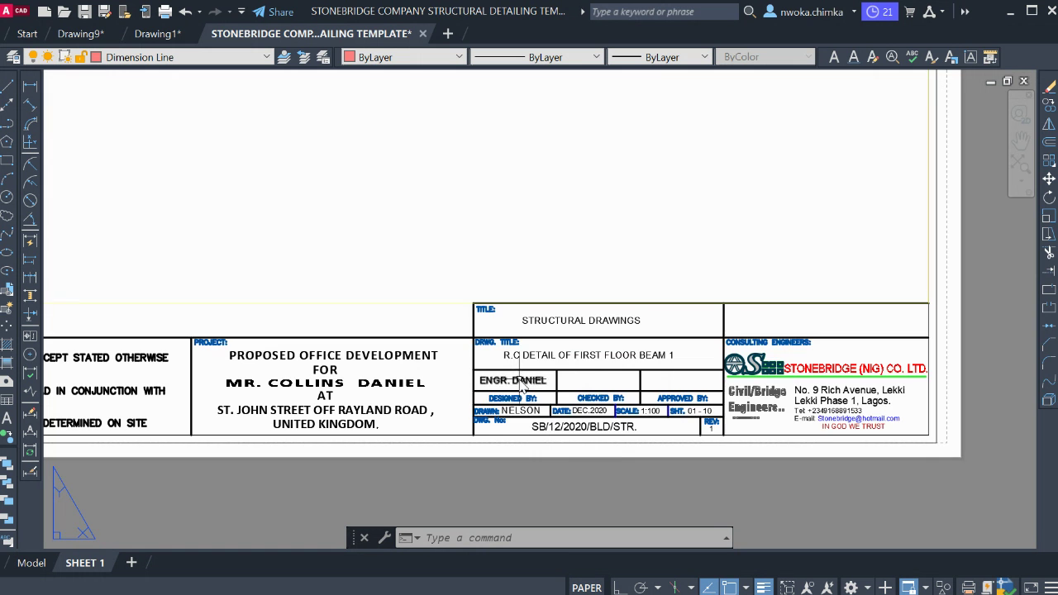
scroll(742, 417, "up", 2)
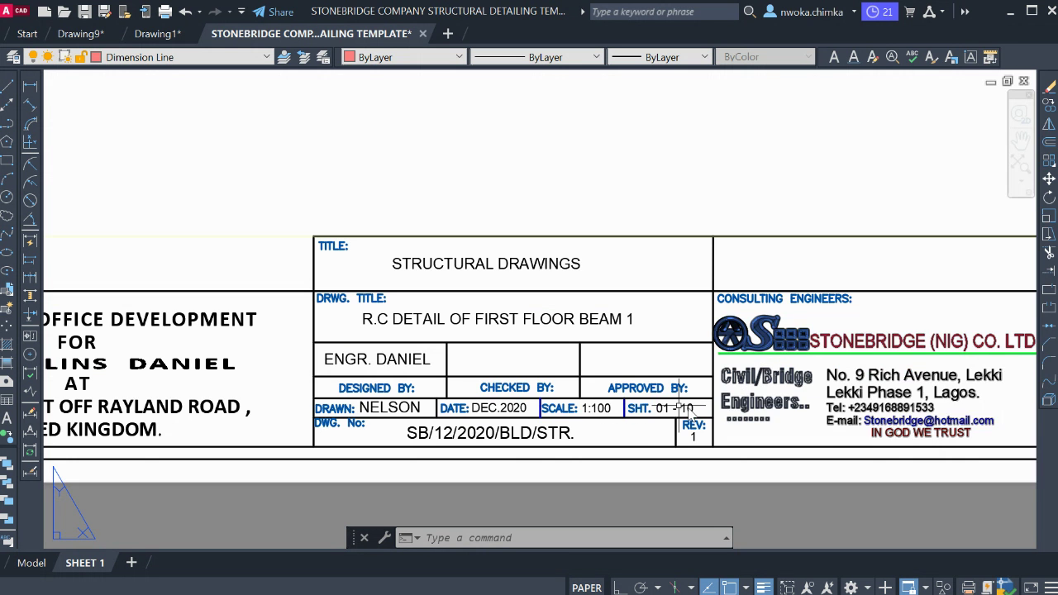
scroll(678, 389, "down", 1)
scroll(645, 393, "down", 1)
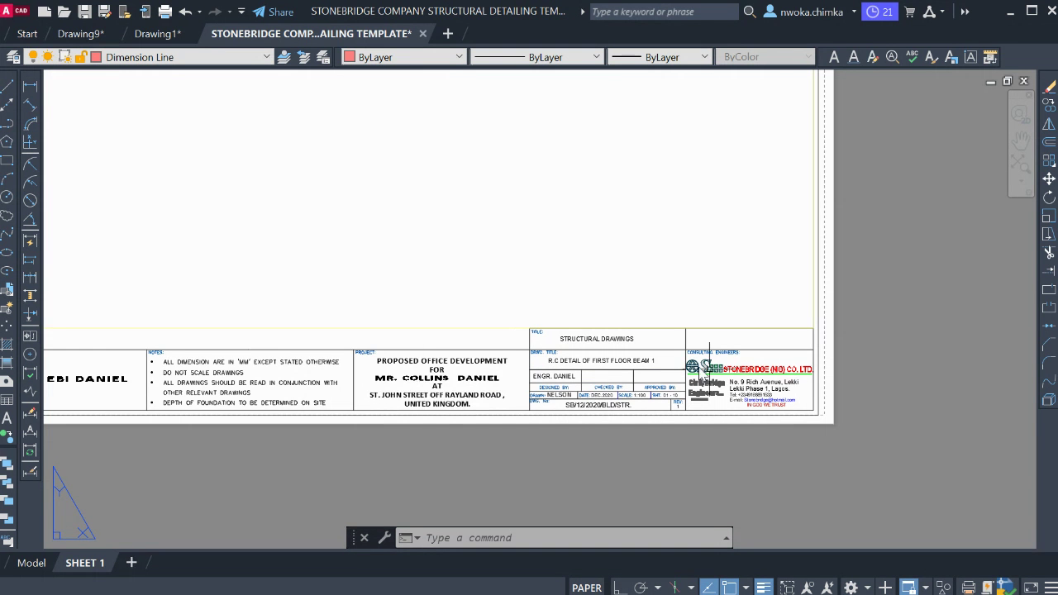
middle_click_drag(708, 363, 640, 351)
scroll(636, 345, "up", 2)
scroll(634, 343, "up", 2)
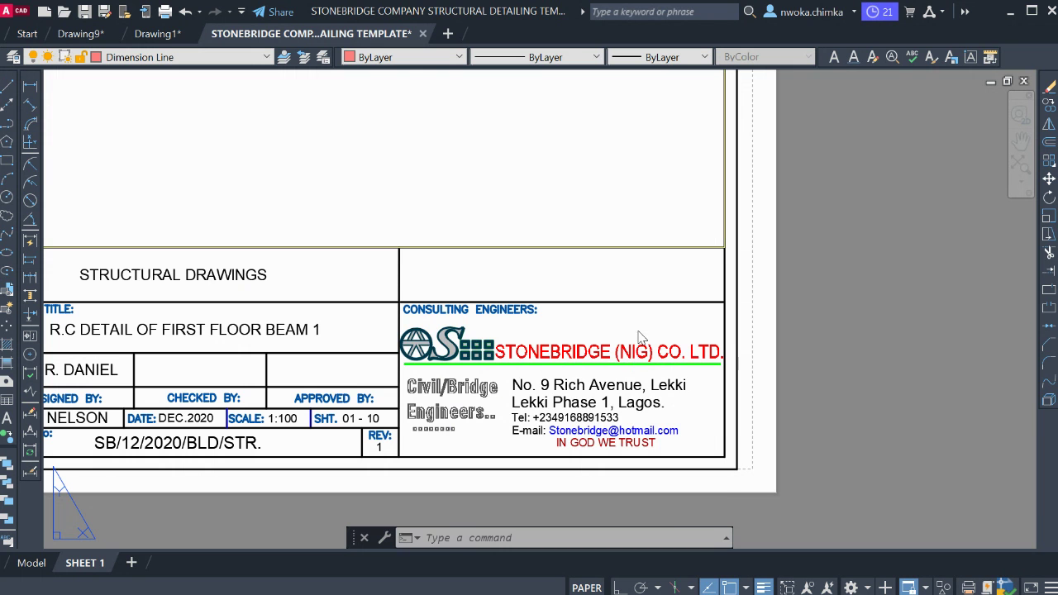
left_click(639, 337)
left_click(558, 366)
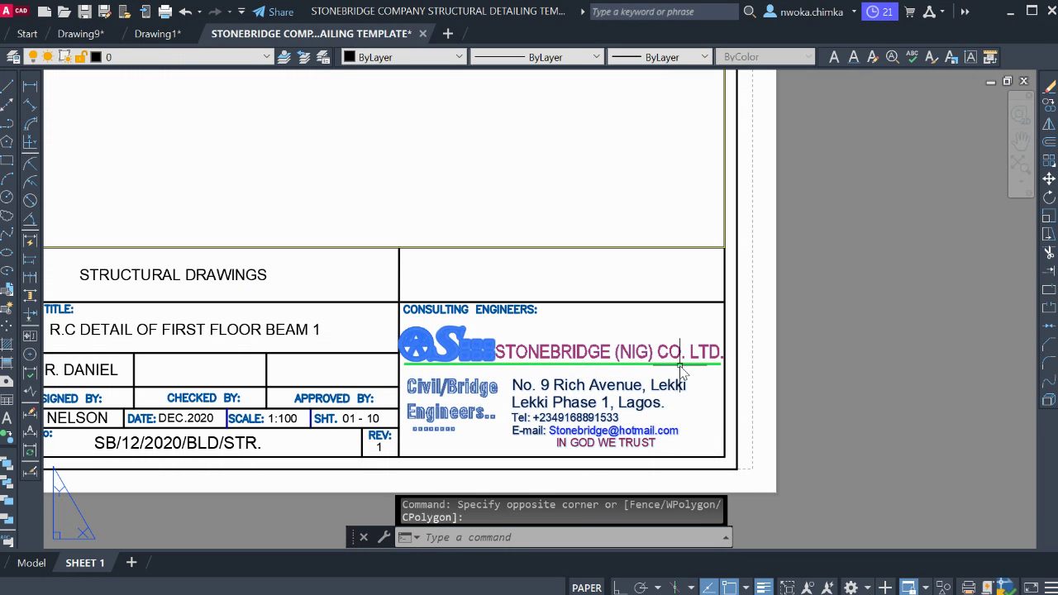
type("eE")
key("Return")
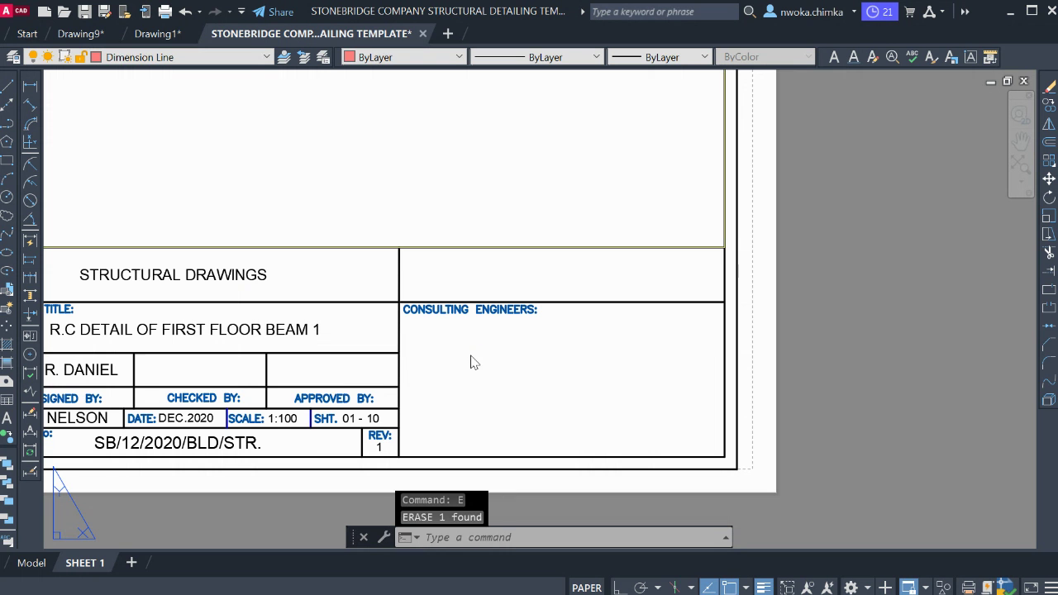
Step: Undo the erase to restore the consulting engineers logo in the title block
key("ctrl+z")
scroll(637, 306, "down", 3)
middle_click_drag(333, 383, 696, 392)
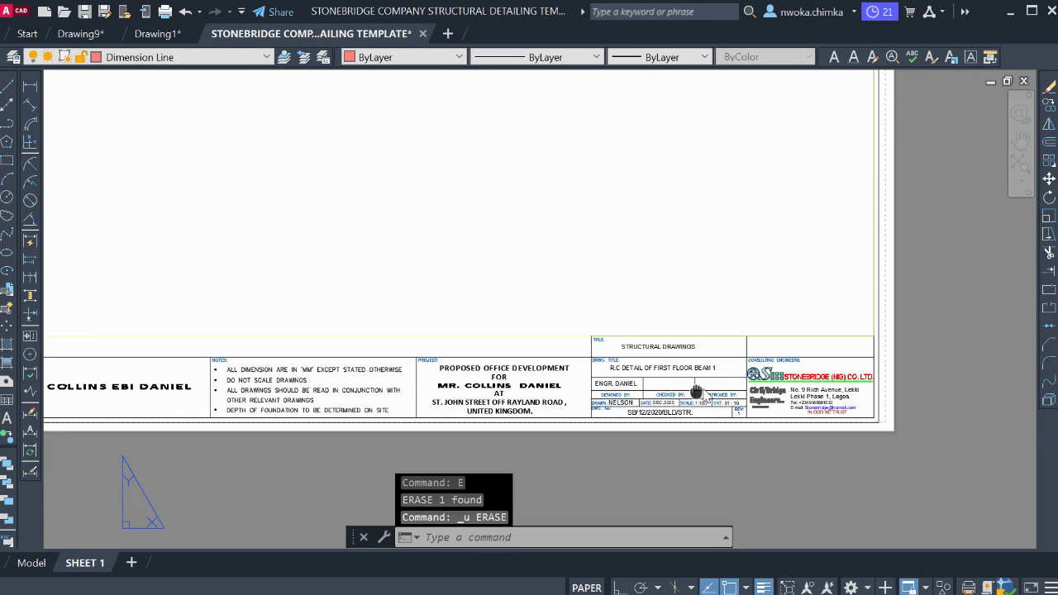
scroll(431, 416, "up", 2)
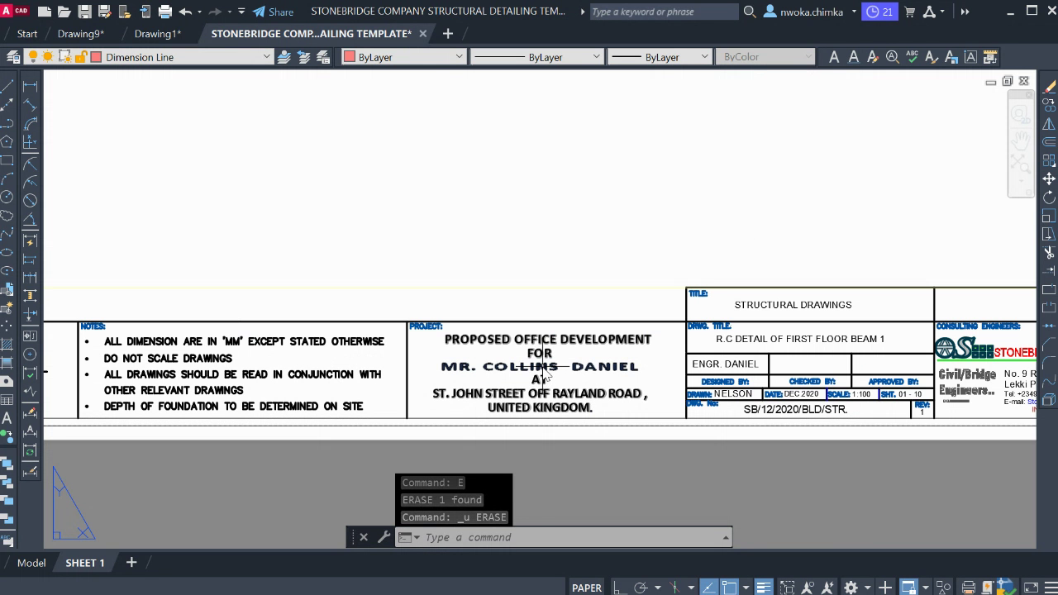
Step: Open the project description text for editing, close it unchanged, and re-centre the sheet
left_click(543, 375)
double_click(546, 373)
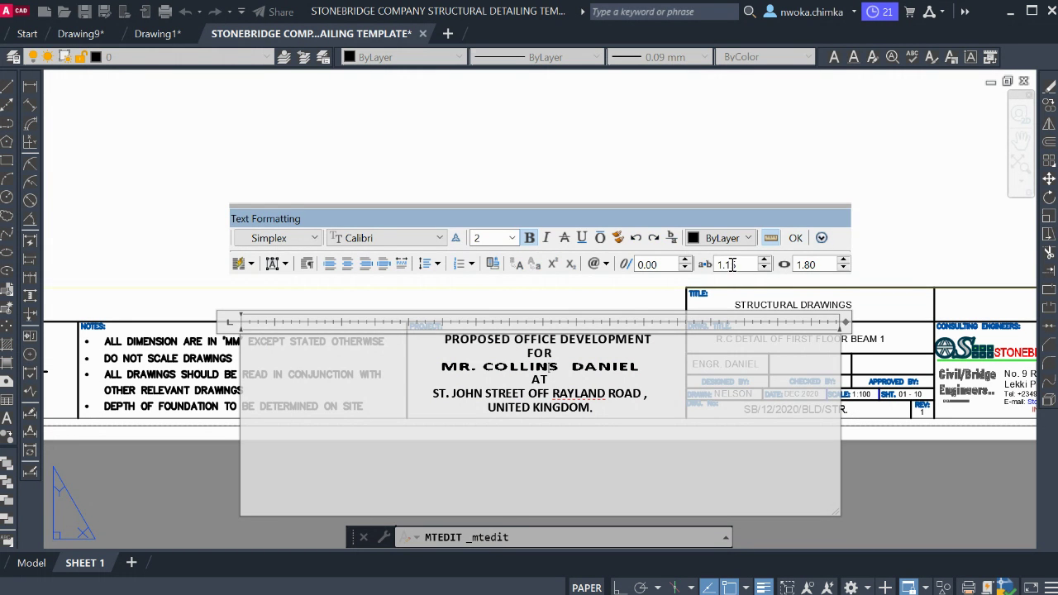
left_click(795, 238)
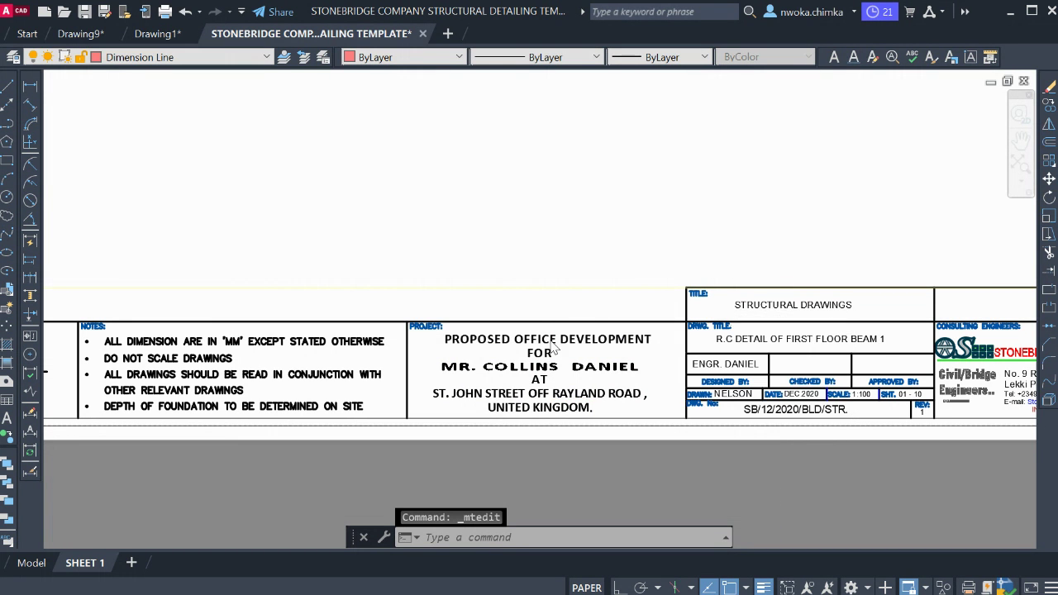
scroll(497, 354, "down", 4)
middle_click_drag(497, 353, 536, 381)
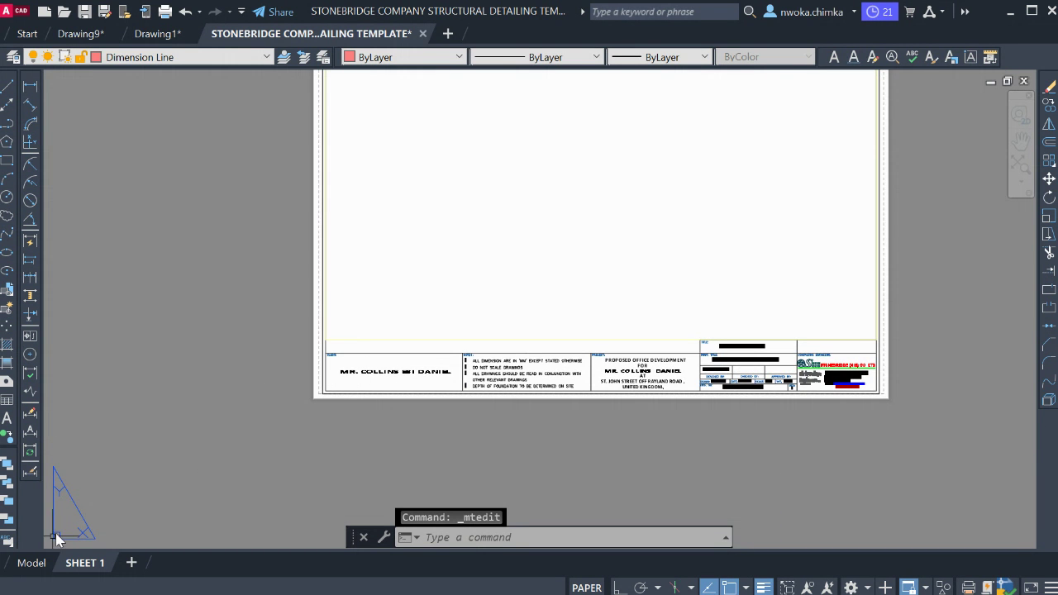
Step: In model space, window-select the duplicate left drawing group and erase it with E
left_click(33, 563)
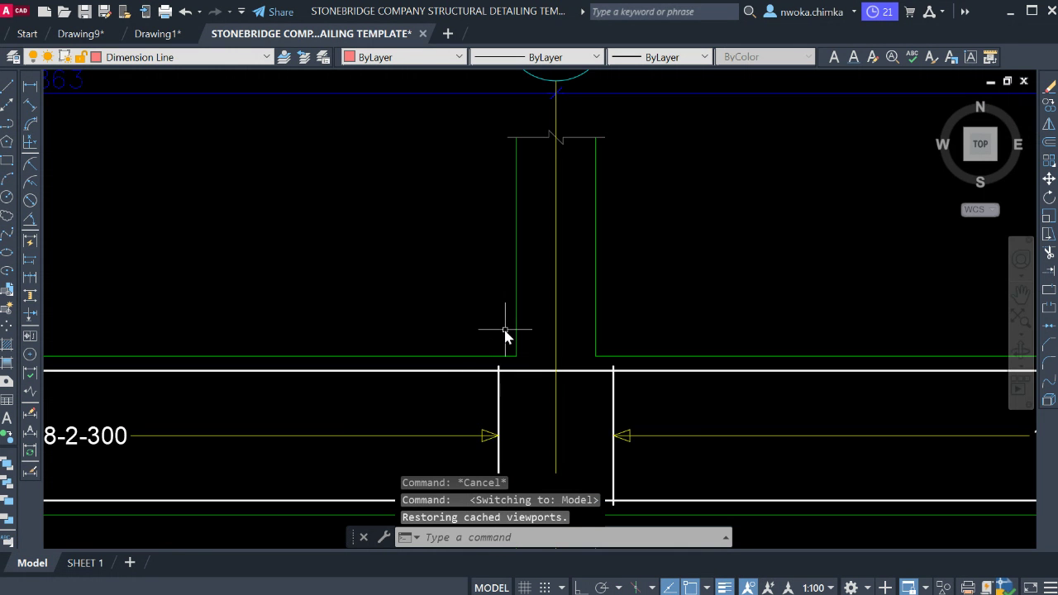
scroll(505, 332, "down", 2)
scroll(496, 244, "down", 4)
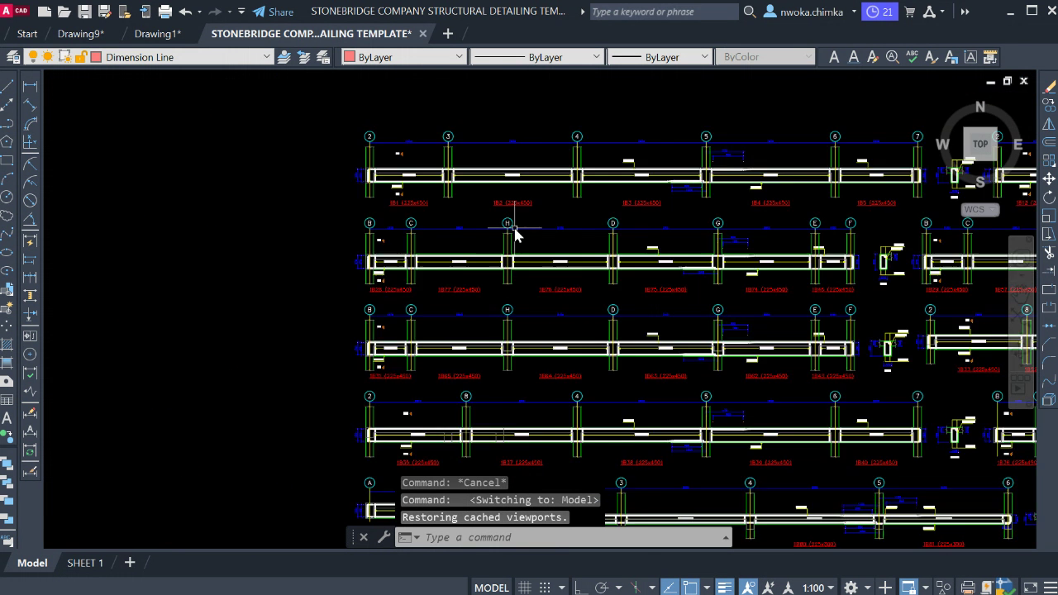
scroll(521, 239, "down", 2)
scroll(513, 269, "down", 1)
scroll(513, 266, "down", 4)
scroll(605, 267, "down", 2)
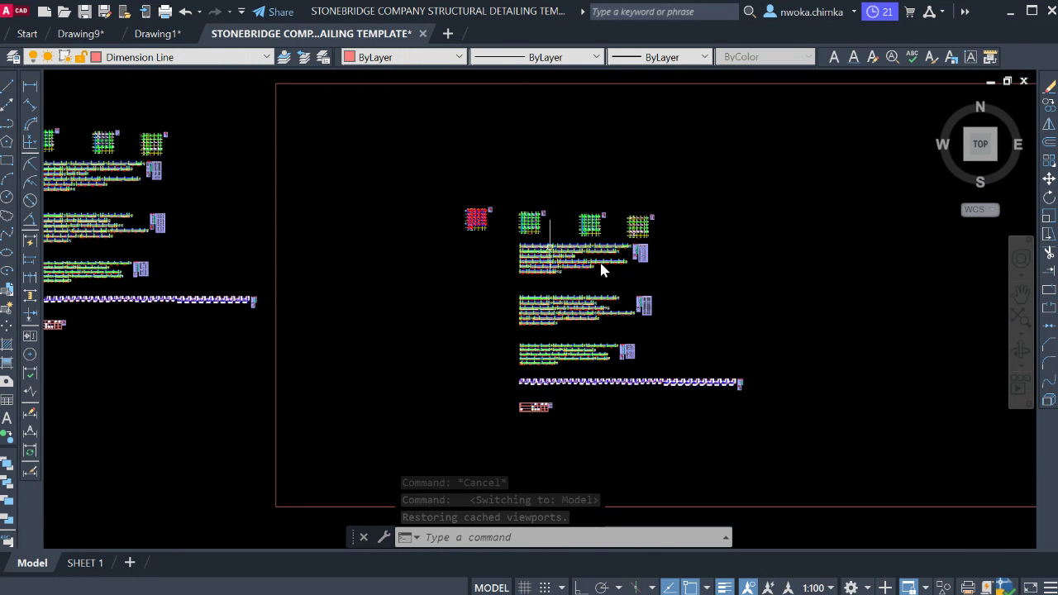
middle_click_drag(471, 289, 625, 286)
scroll(434, 240, "down", 2)
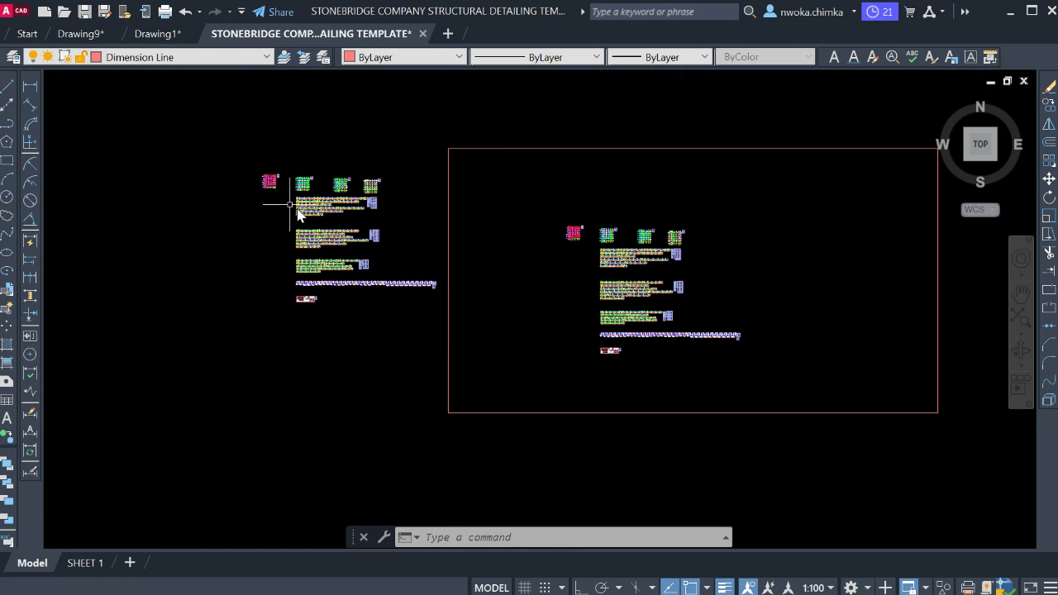
left_click(212, 141)
left_click(488, 351)
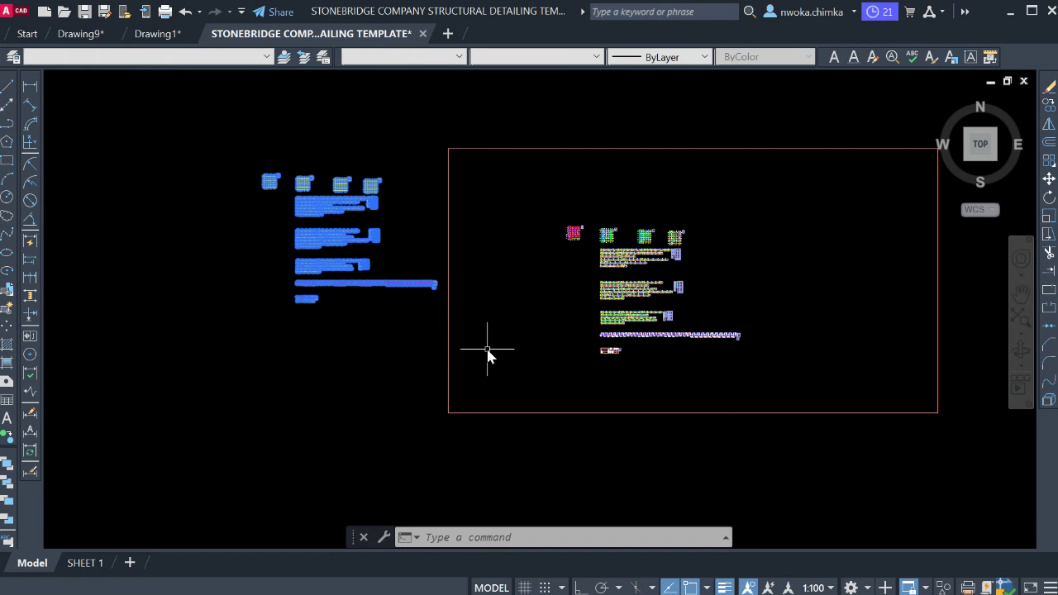
type("e")
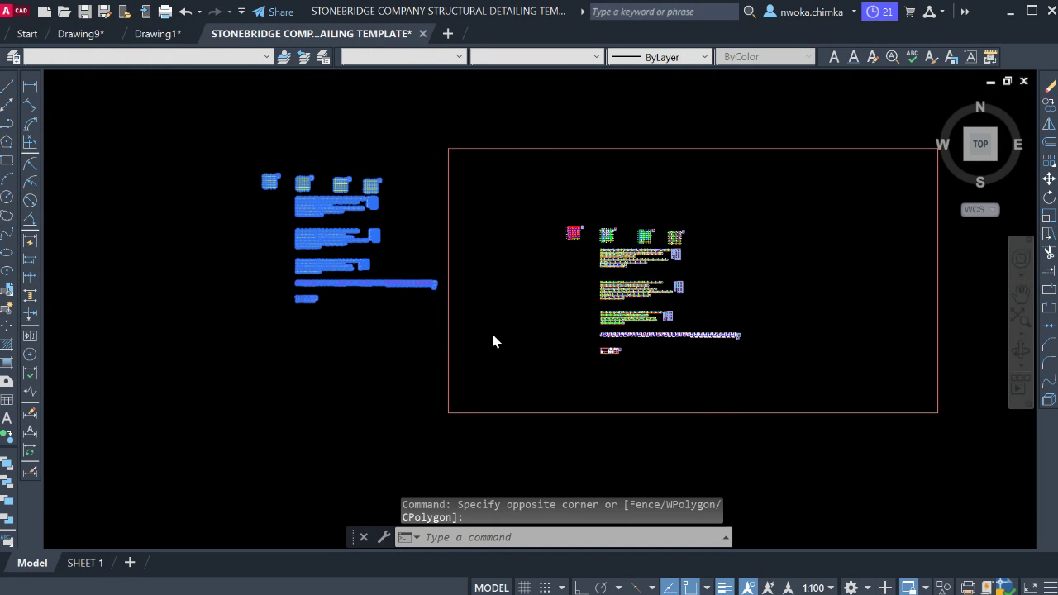
key("Return")
Step: Zoom around to inspect the remaining four grid plans and three beam elevation groups
scroll(722, 279, "up", 4)
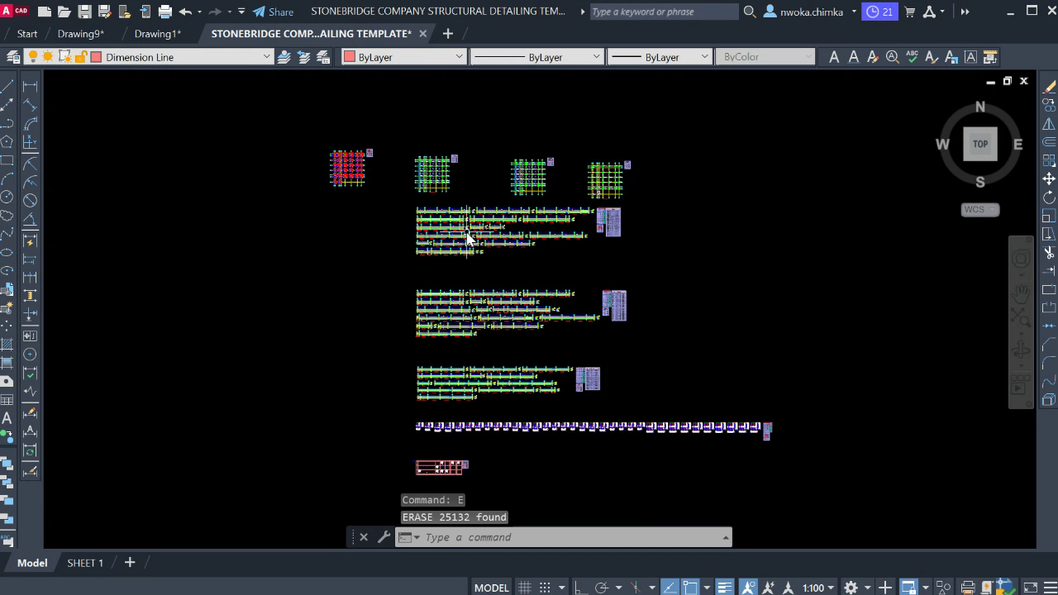
scroll(437, 203, "up", 2)
scroll(437, 202, "up", 1)
scroll(465, 267, "up", 1)
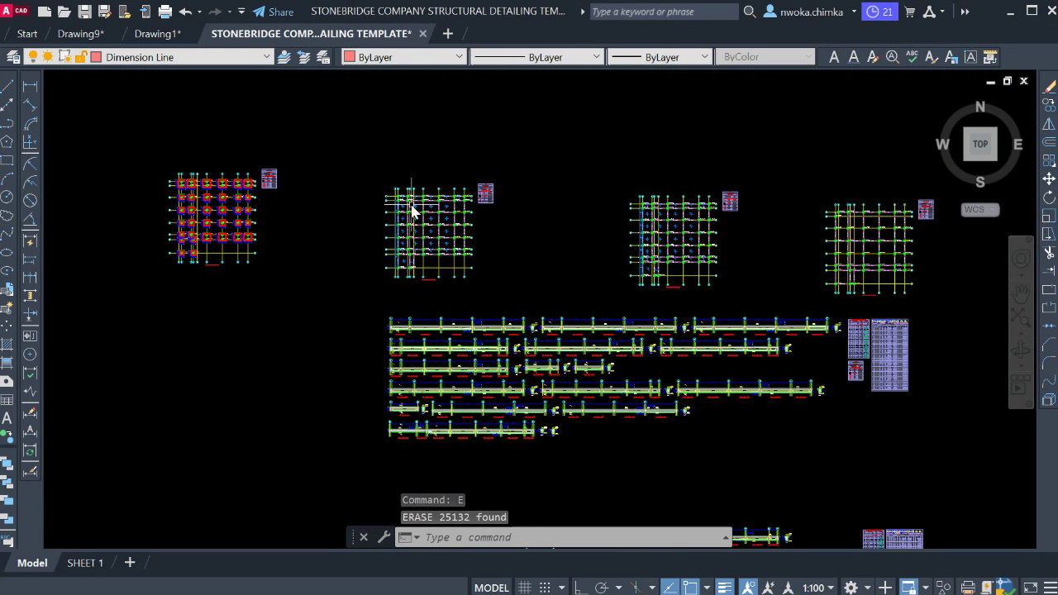
scroll(436, 237, "up", 1)
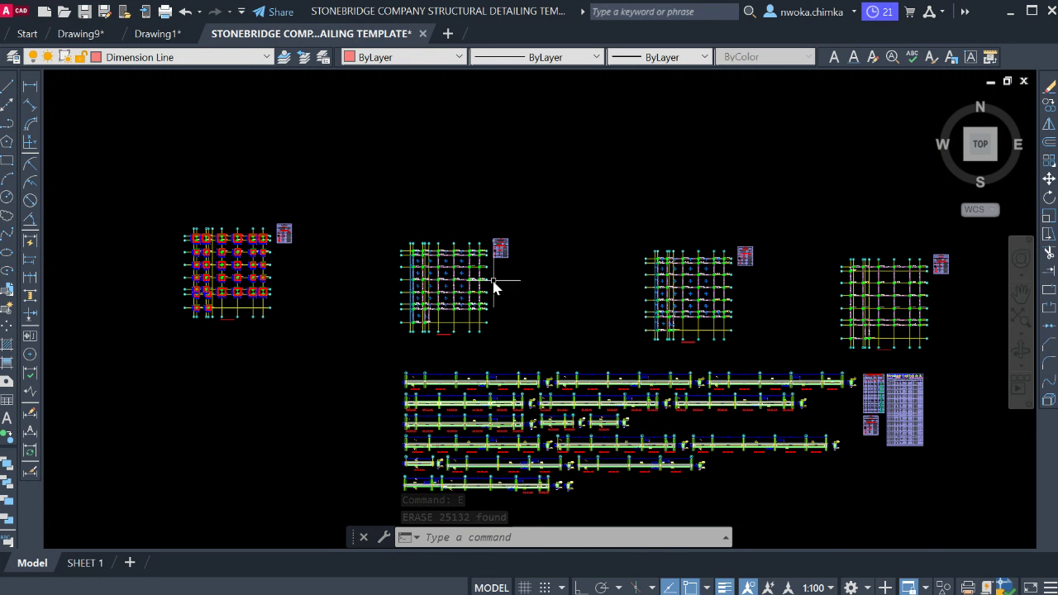
scroll(463, 318, "up", 1)
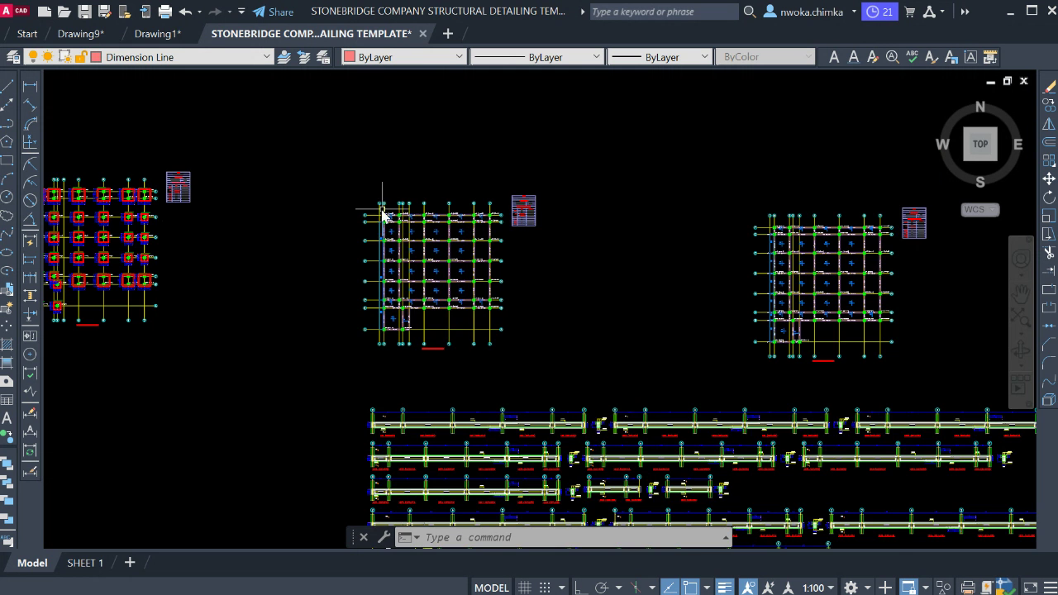
scroll(433, 212, "up", 2)
scroll(420, 248, "down", 2)
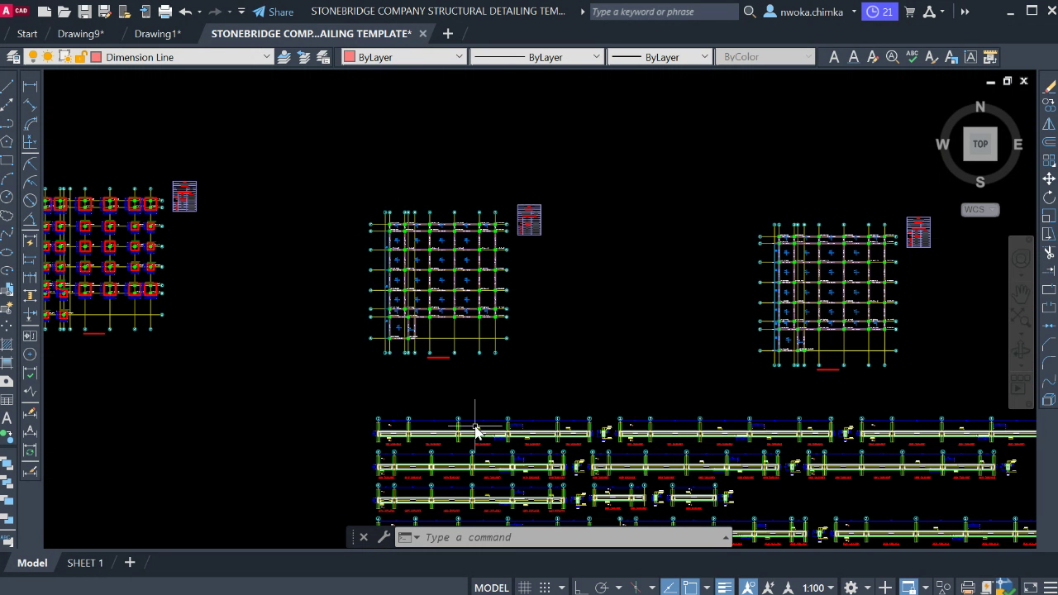
scroll(434, 327, "up", 4)
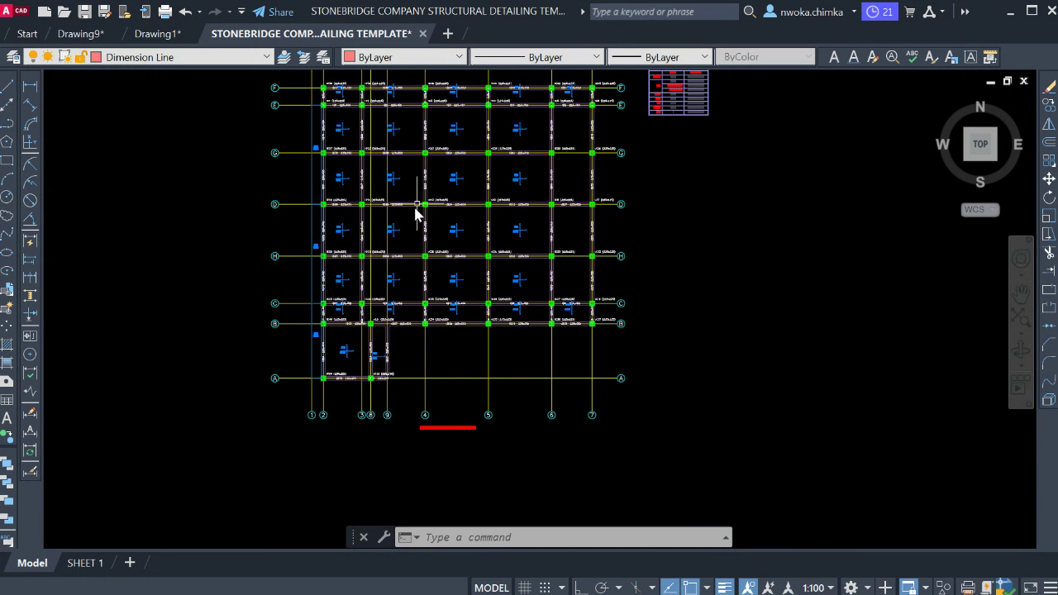
scroll(456, 276, "up", 1)
scroll(470, 238, "up", 2)
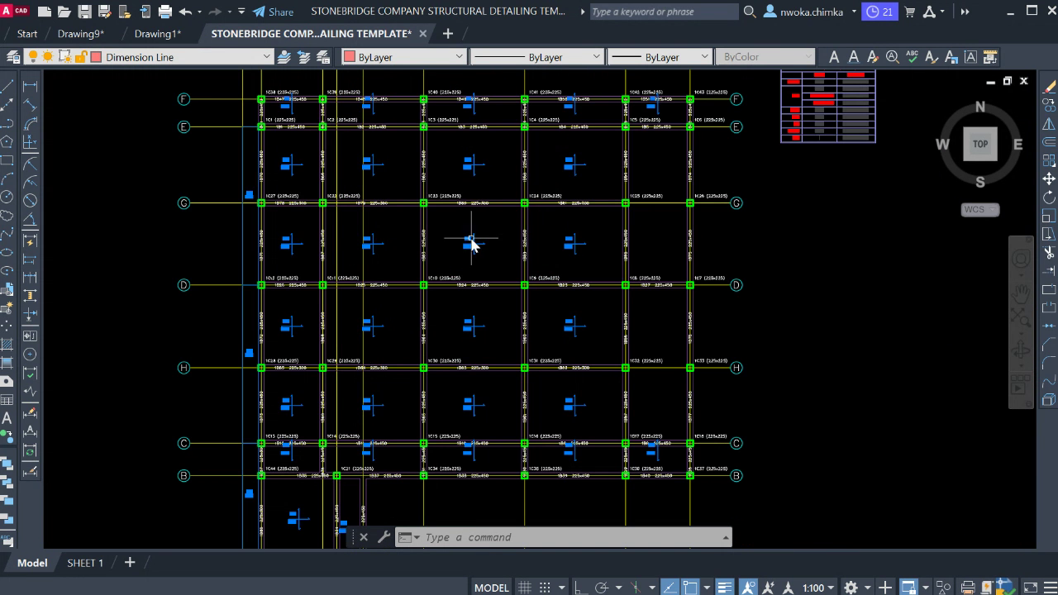
scroll(464, 196, "down", 2)
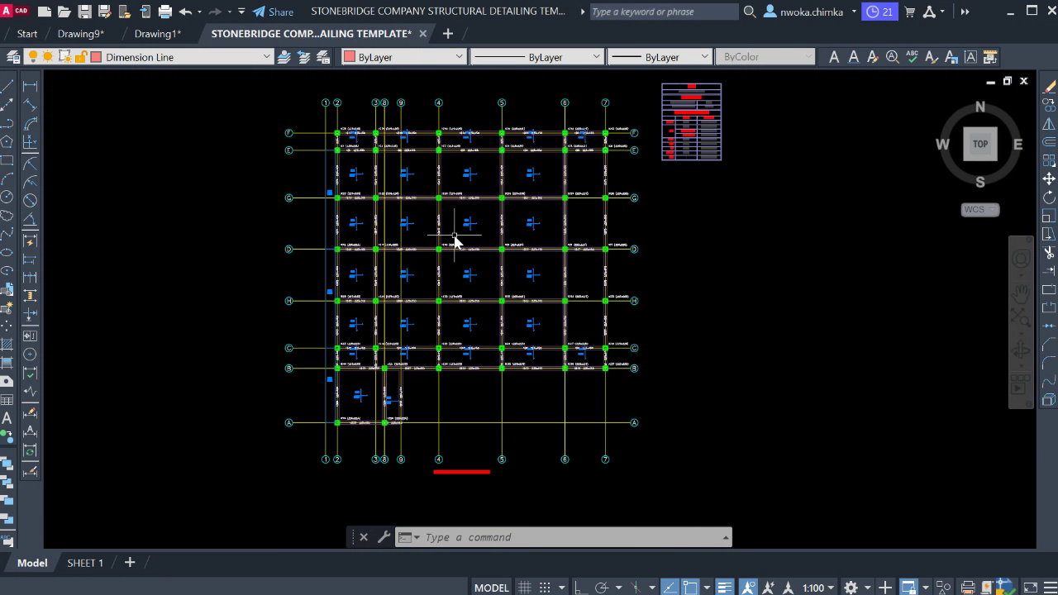
scroll(455, 266, "down", 1)
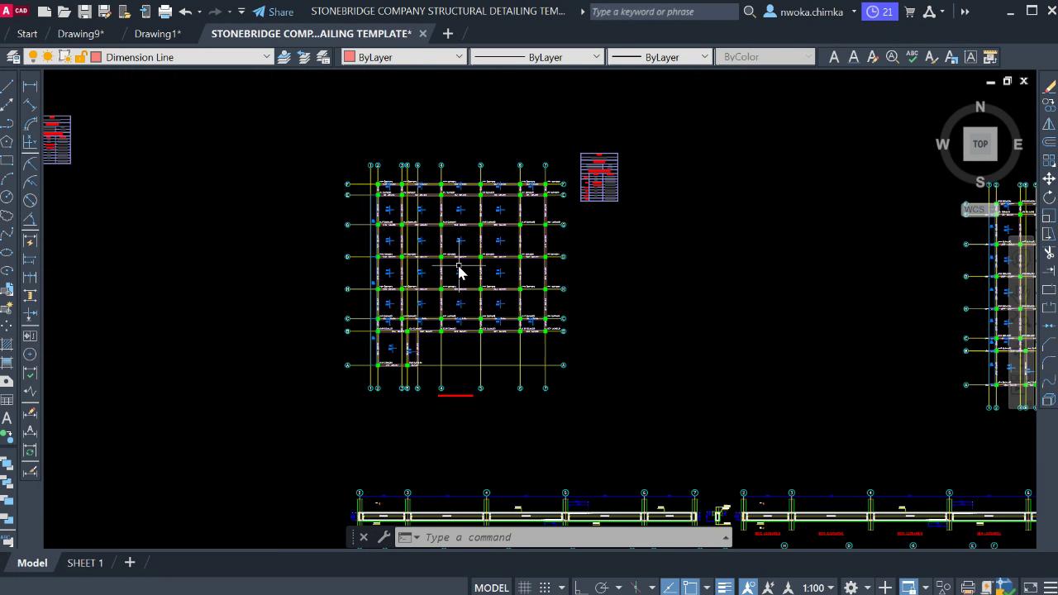
scroll(471, 256, "down", 3)
scroll(499, 237, "down", 4)
scroll(499, 237, "down", 2)
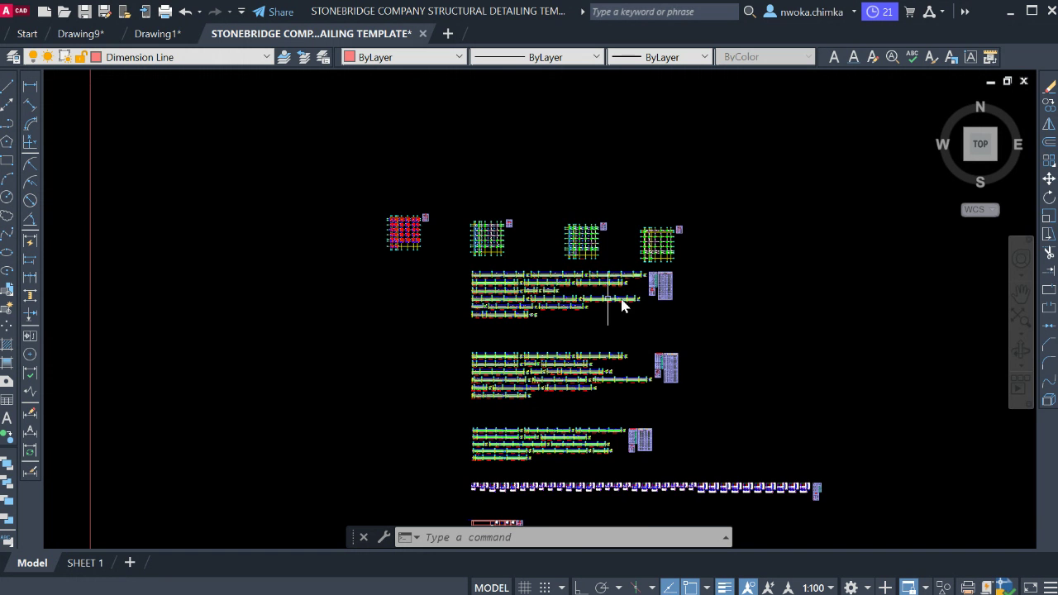
scroll(581, 281, "up", 2)
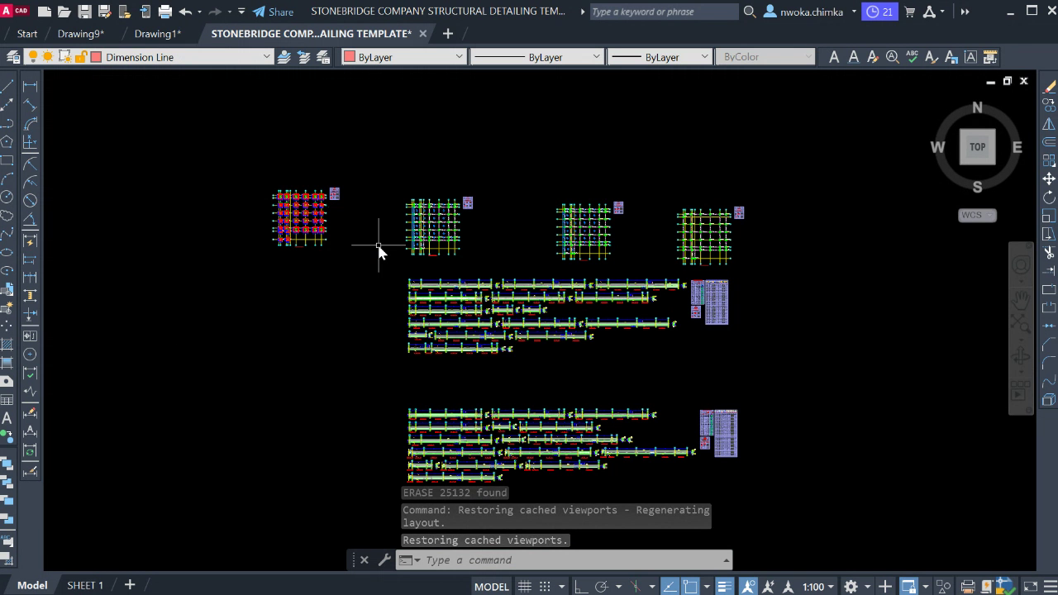
scroll(382, 242, "down", 2)
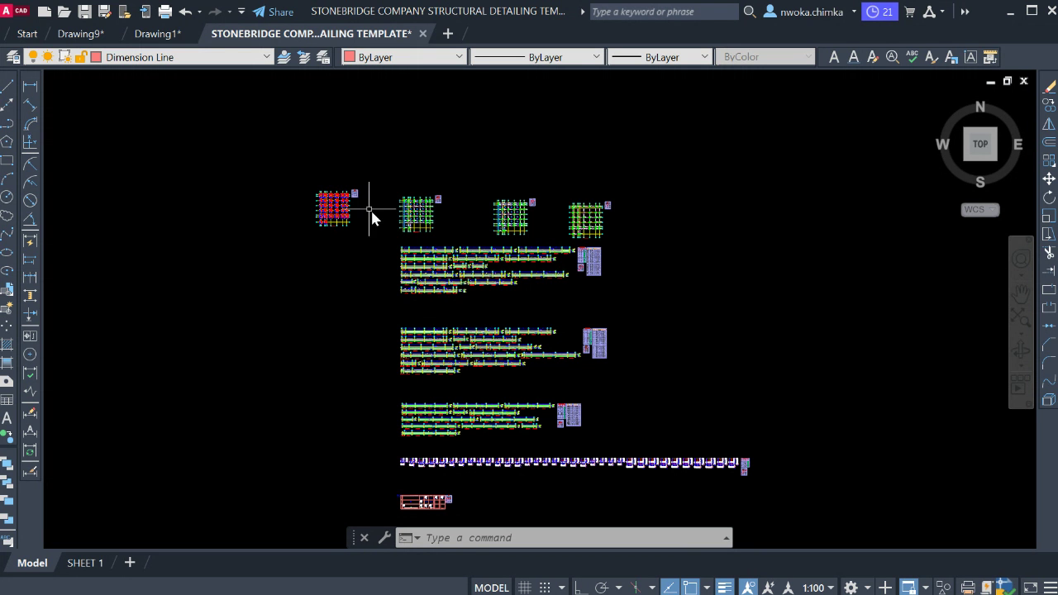
scroll(391, 171, "down", 1)
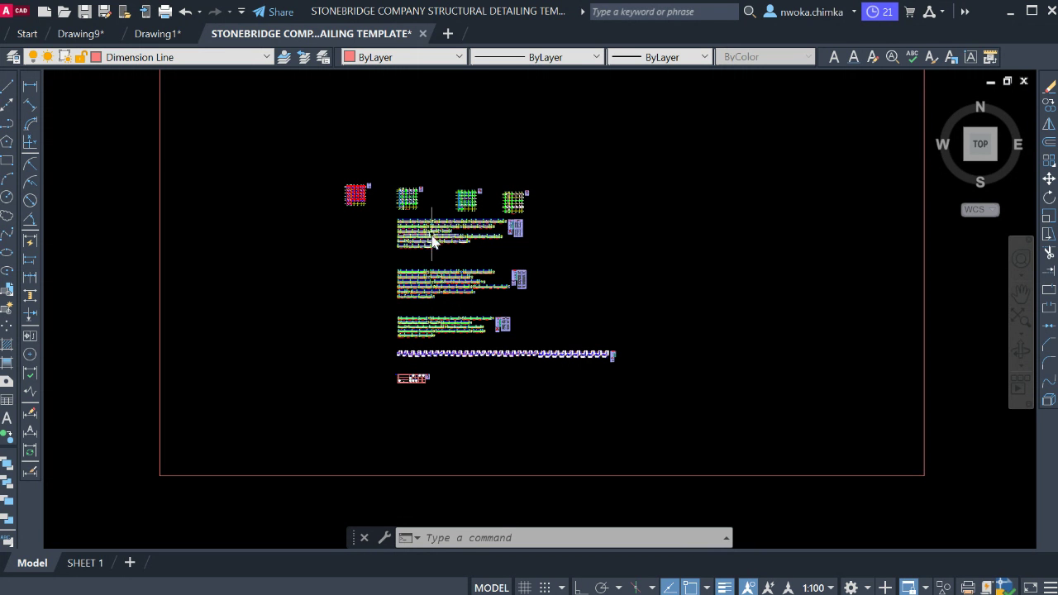
scroll(422, 382, "up", 2)
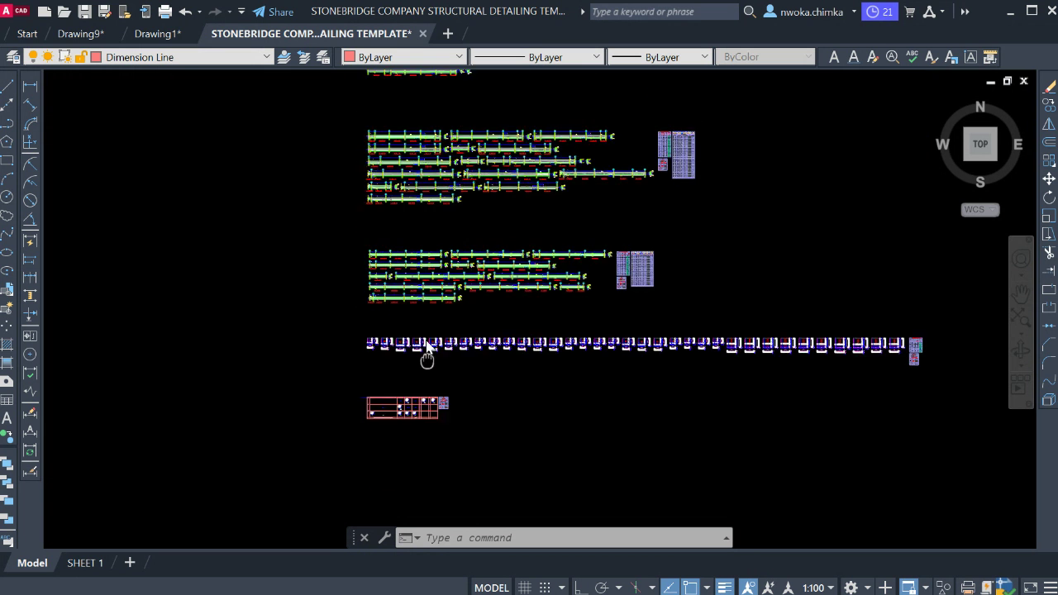
scroll(447, 281, "down", 1)
middle_click_drag(457, 263, 457, 329)
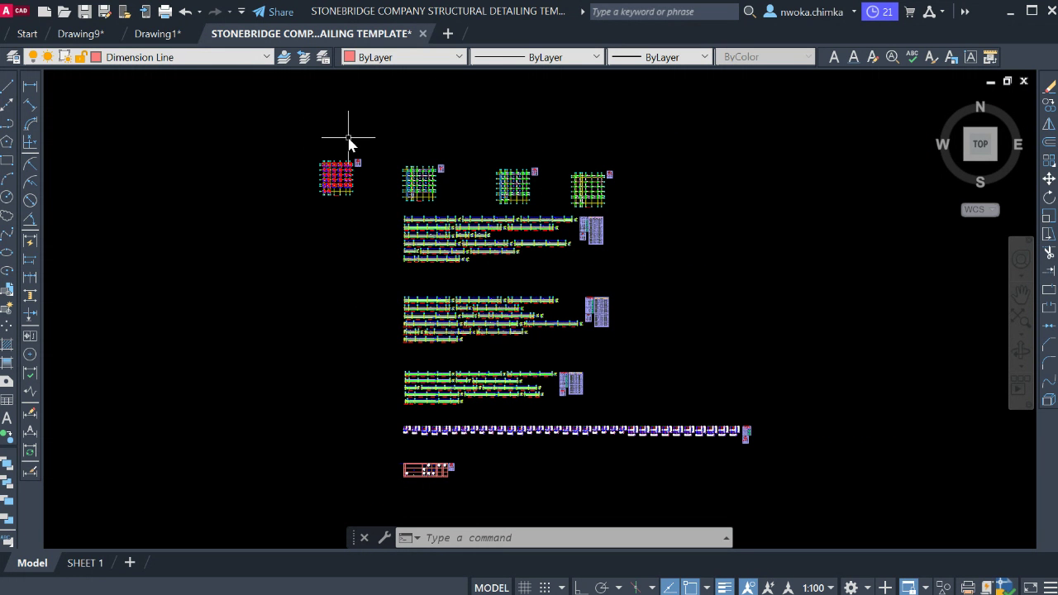
scroll(370, 147, "down", 2)
scroll(392, 146, "up", 2)
scroll(421, 189, "up", 2)
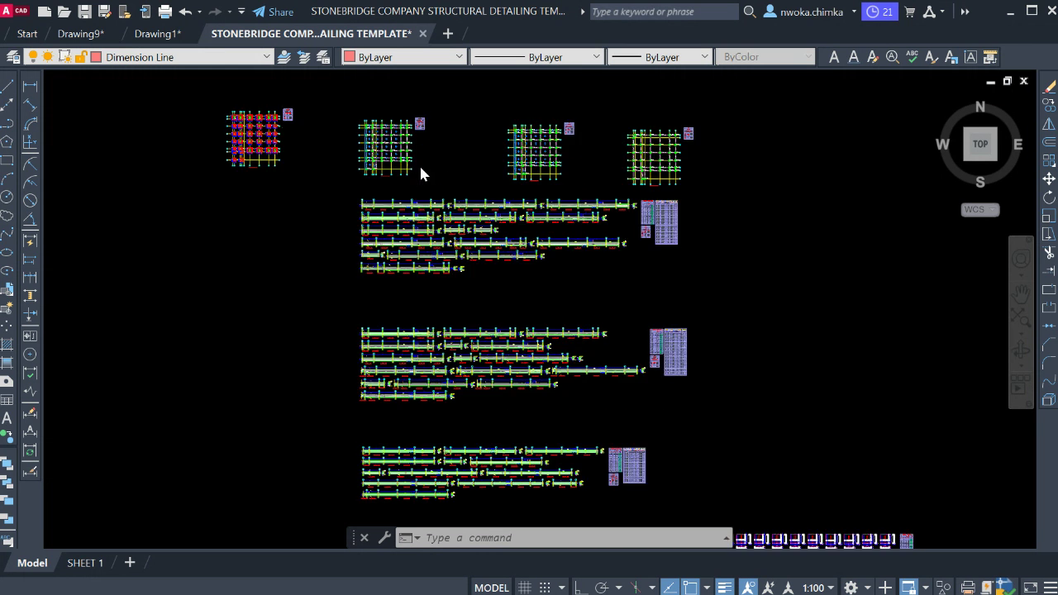
scroll(421, 170, "down", 2)
mouse_move(311, 34)
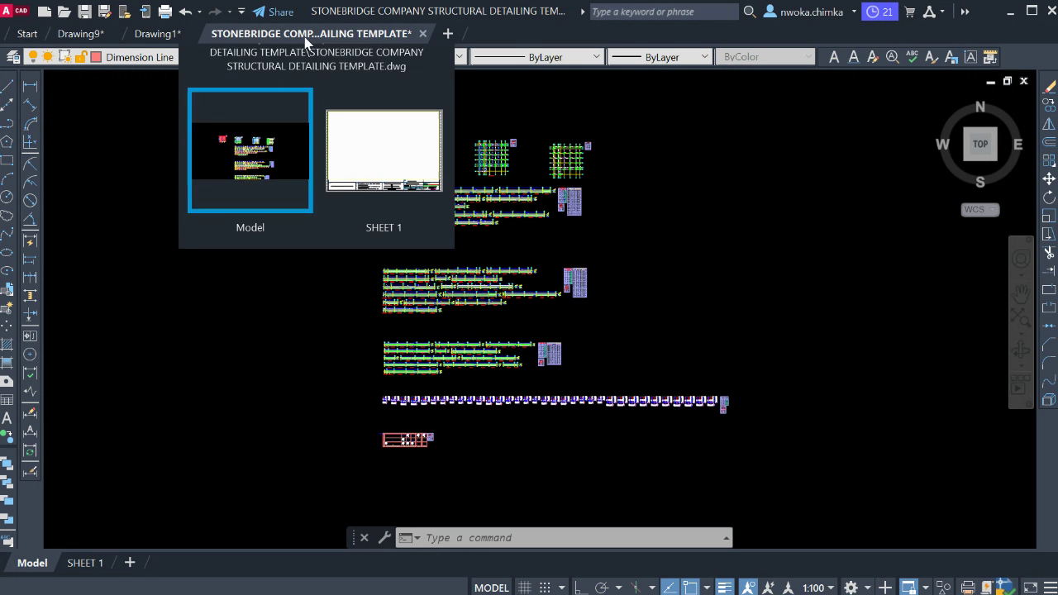
scroll(657, 240, "down", 2)
middle_click_drag(532, 216, 476, 254)
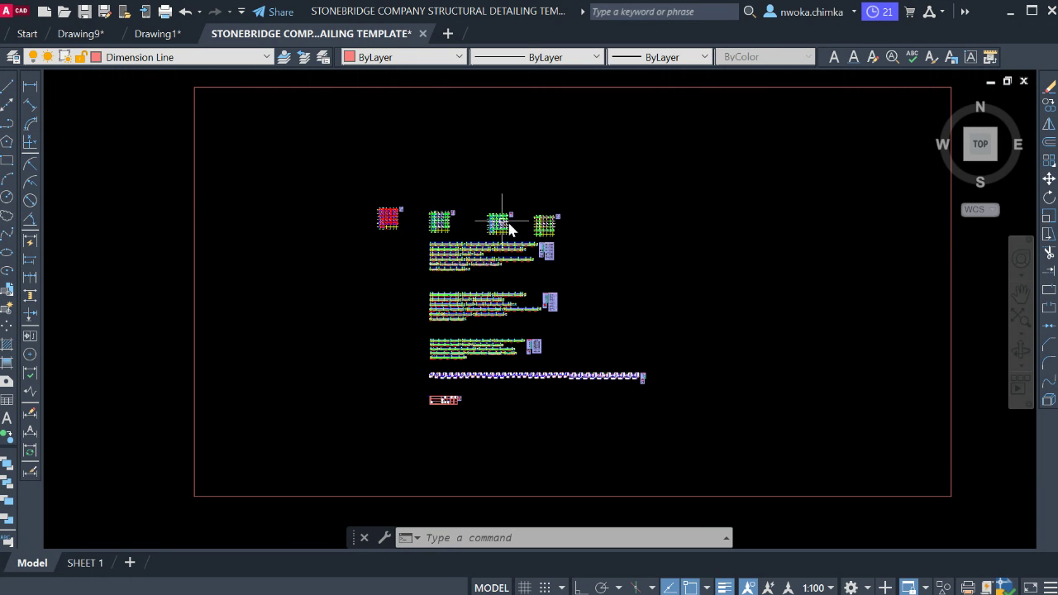
left_click(155, 37)
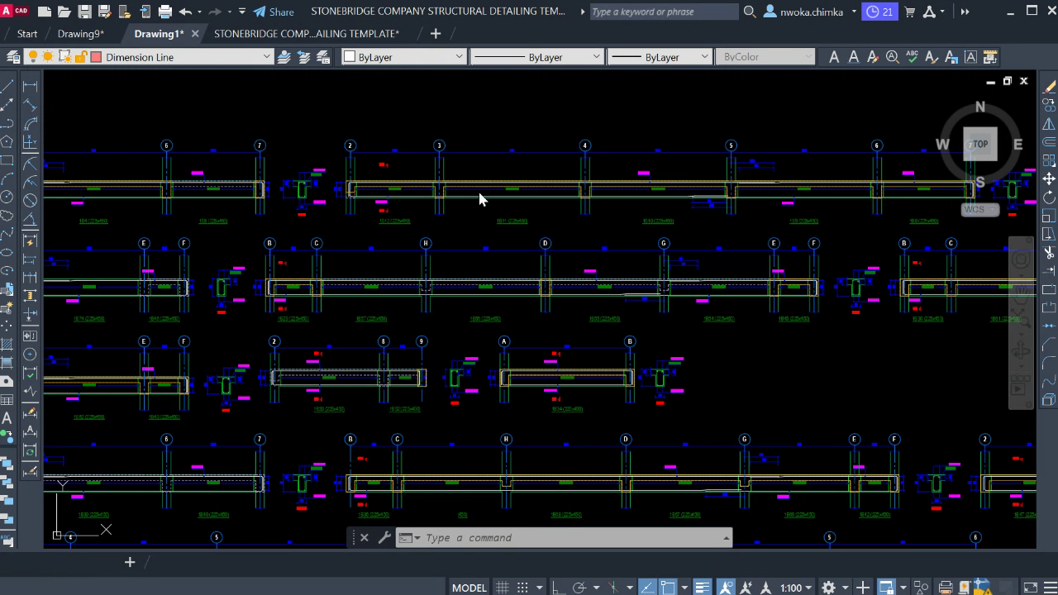
scroll(327, 213, "down", 2)
scroll(306, 217, "down", 2)
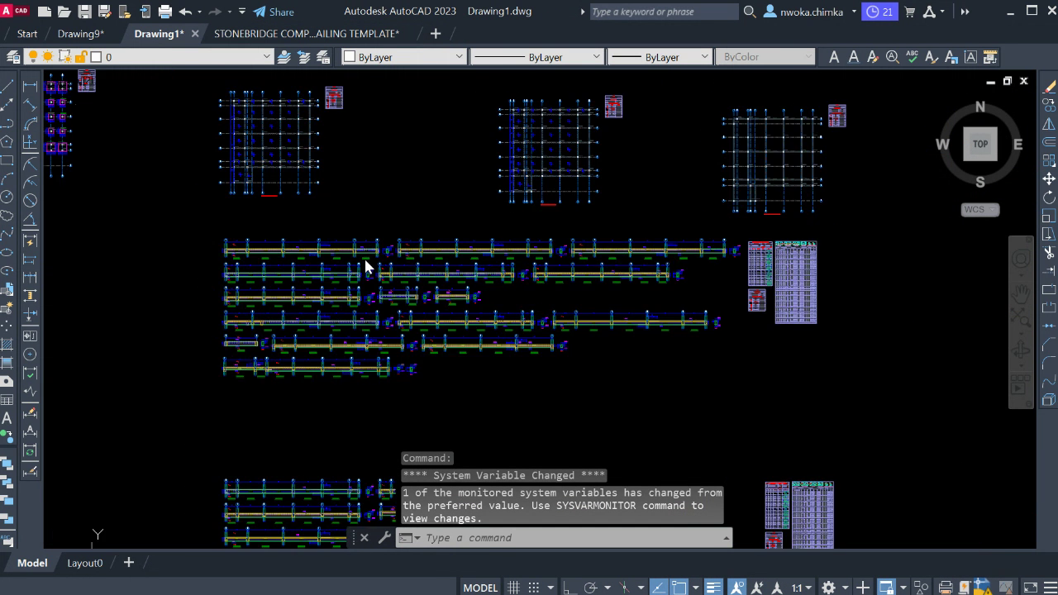
scroll(367, 267, "down", 2)
scroll(333, 231, "down", 2)
scroll(273, 178, "up", 2)
scroll(237, 146, "up", 2)
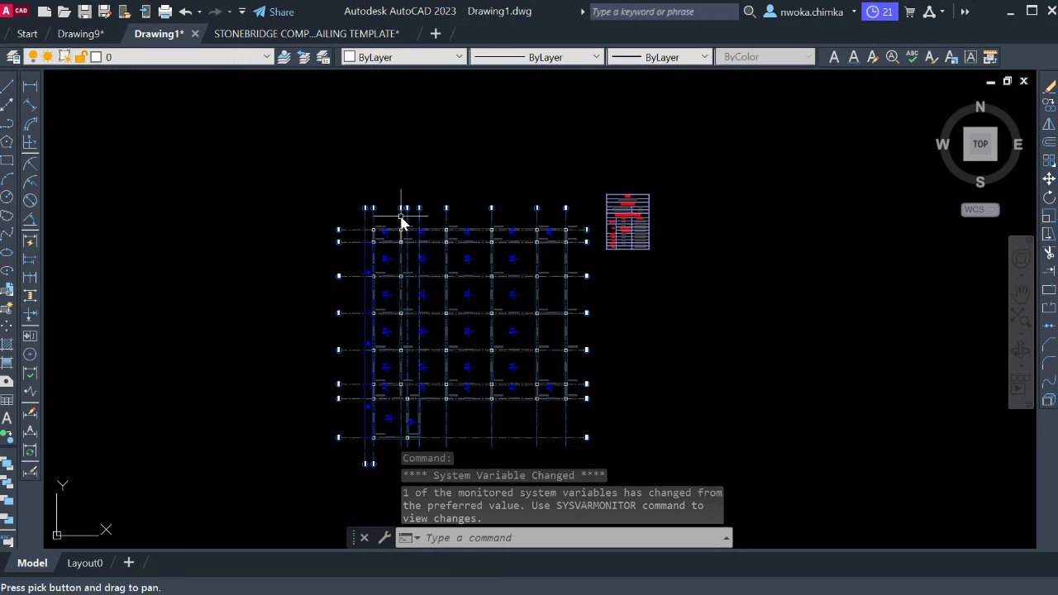
scroll(401, 207, "up", 2)
scroll(505, 239, "up", 2)
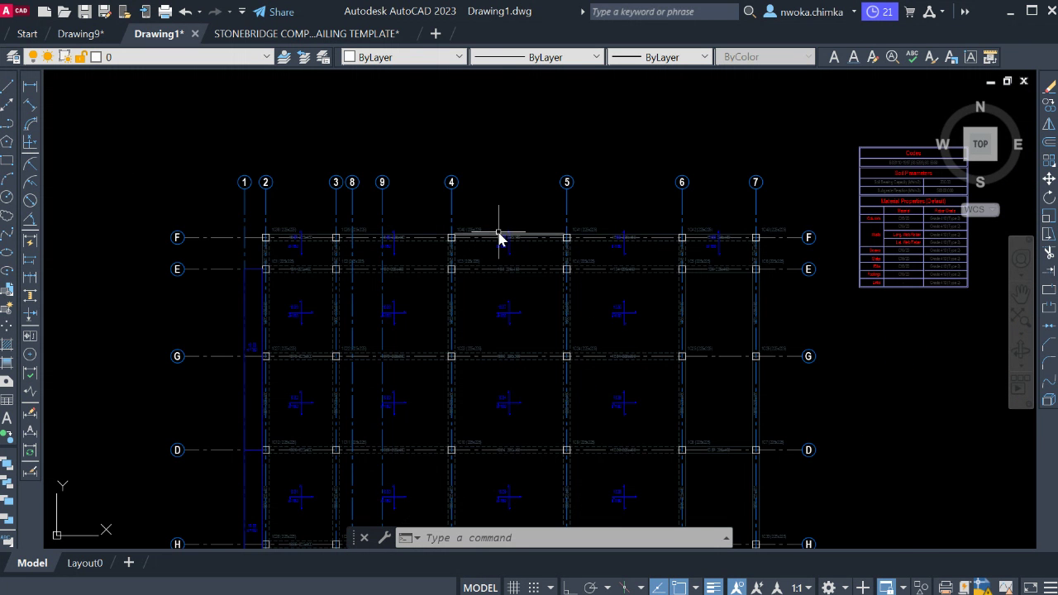
scroll(495, 239, "up", 2)
scroll(415, 238, "down", 2)
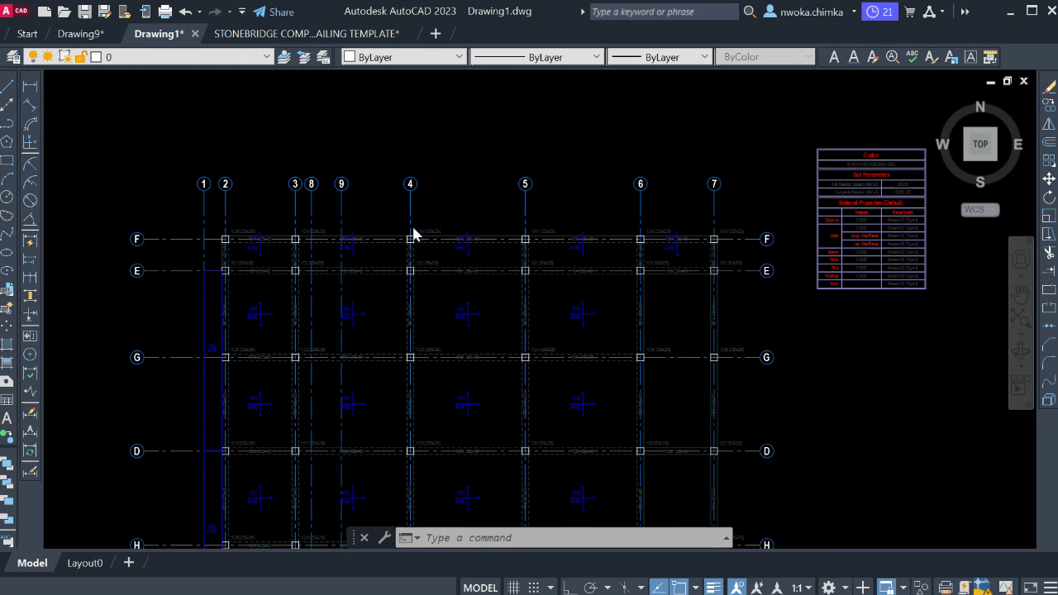
scroll(413, 232, "down", 4)
scroll(292, 174, "down", 6)
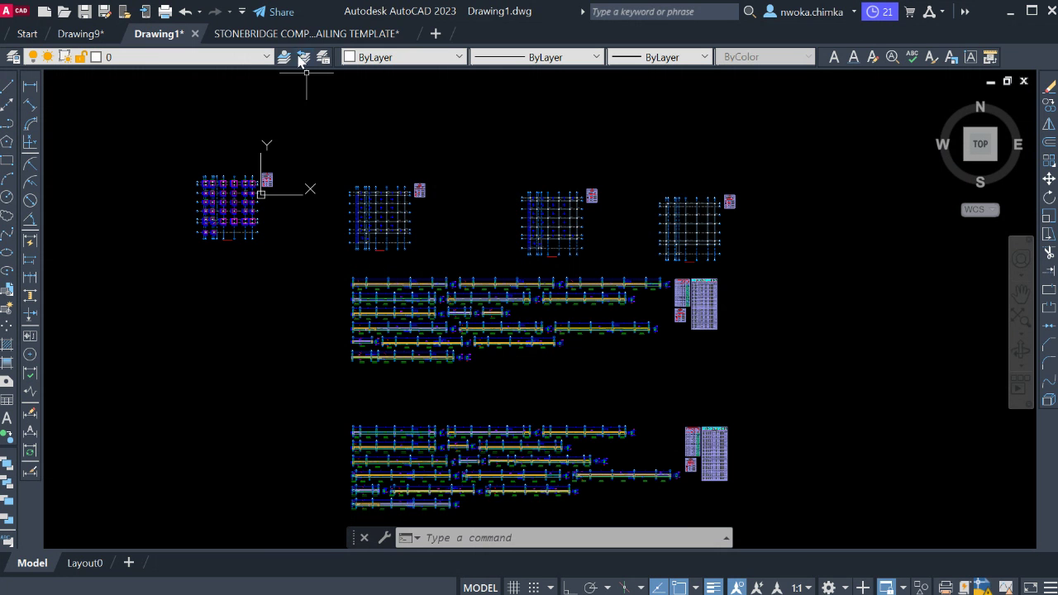
left_click(292, 36)
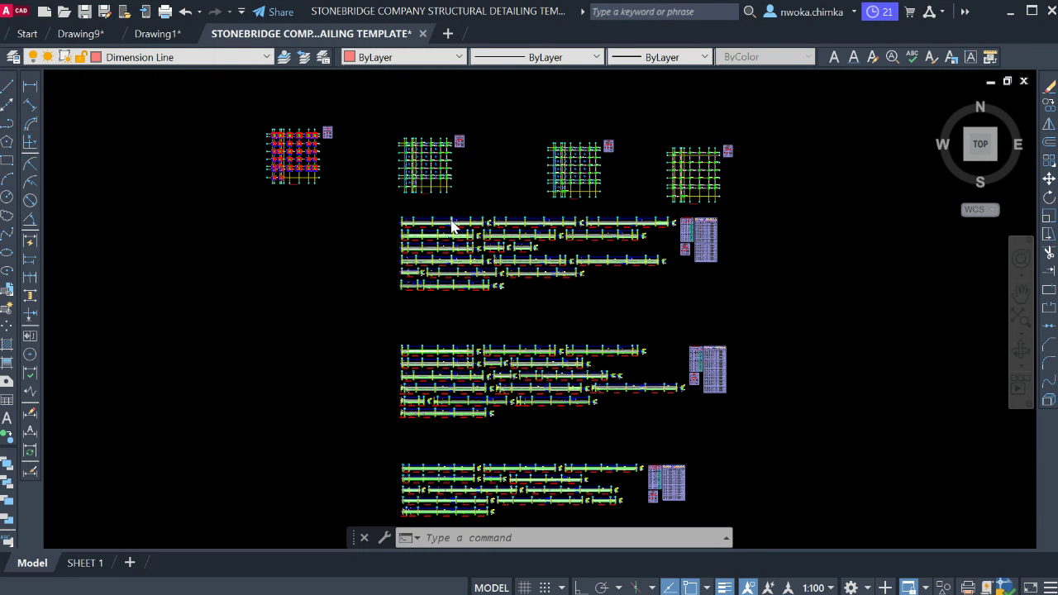
scroll(466, 227, "up", 2)
scroll(567, 222, "down", 5)
scroll(656, 231, "down", 3)
scroll(739, 234, "down", 2)
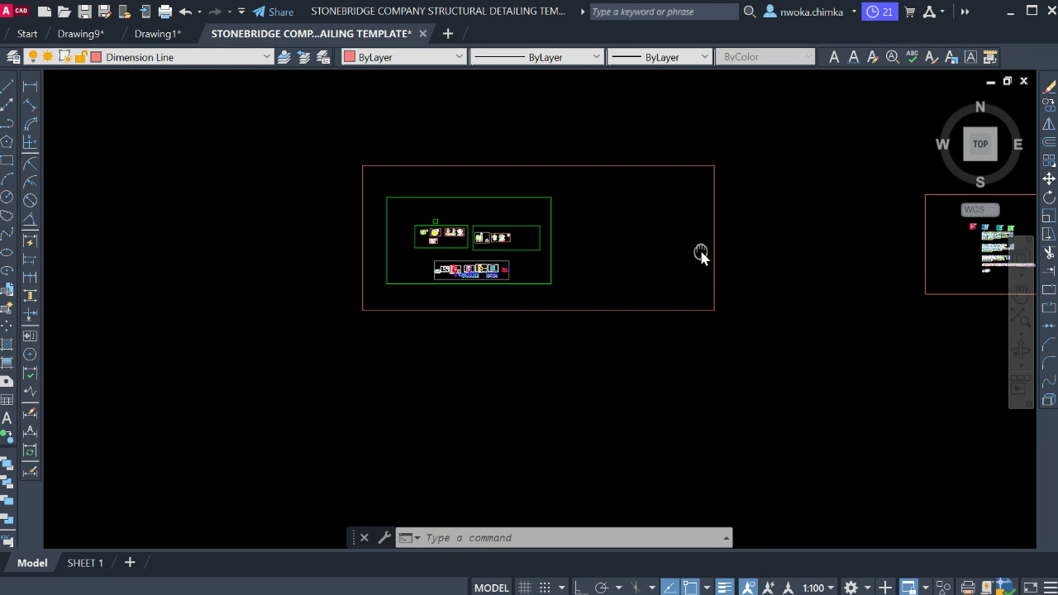
scroll(455, 259, "up", 2)
scroll(453, 265, "up", 4)
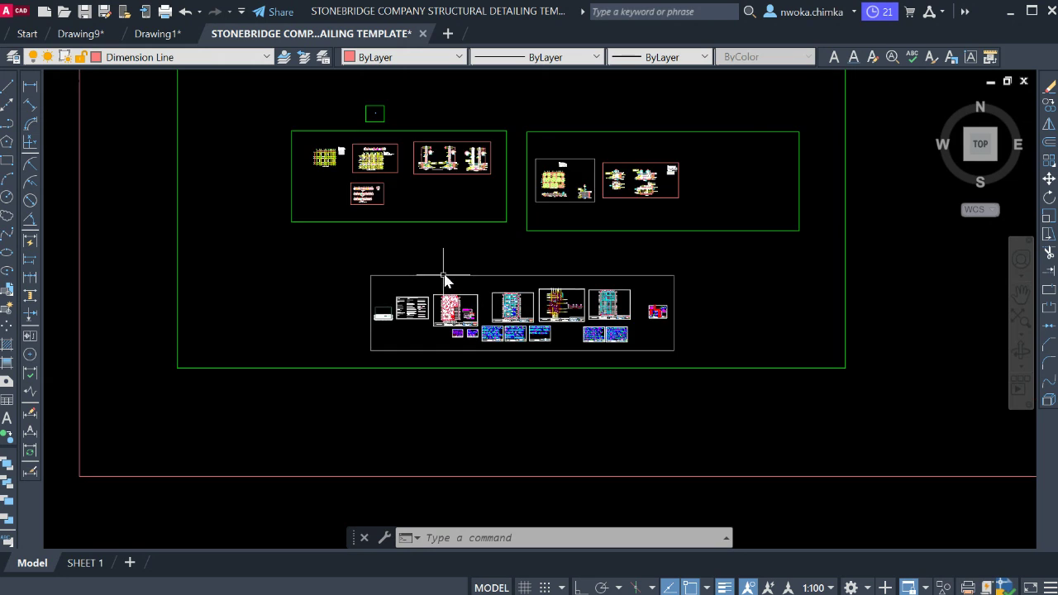
scroll(438, 285, "up", 3)
scroll(463, 281, "up", 2)
scroll(768, 281, "up", 1)
scroll(866, 281, "up", 1)
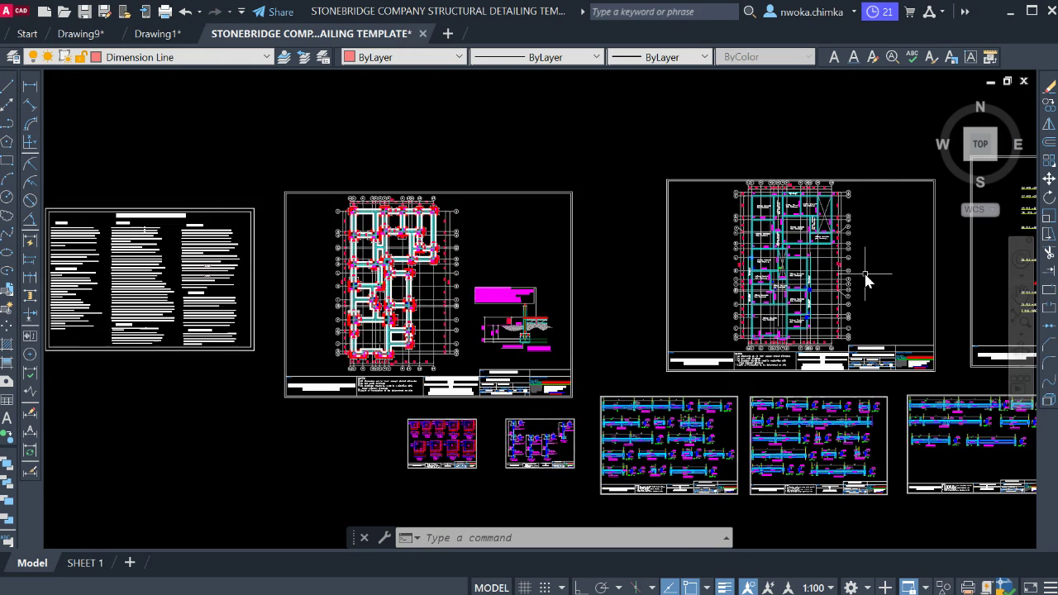
scroll(866, 281, "up", 3)
scroll(633, 284, "down", 1)
scroll(484, 231, "down", 2)
scroll(373, 349, "up", 3)
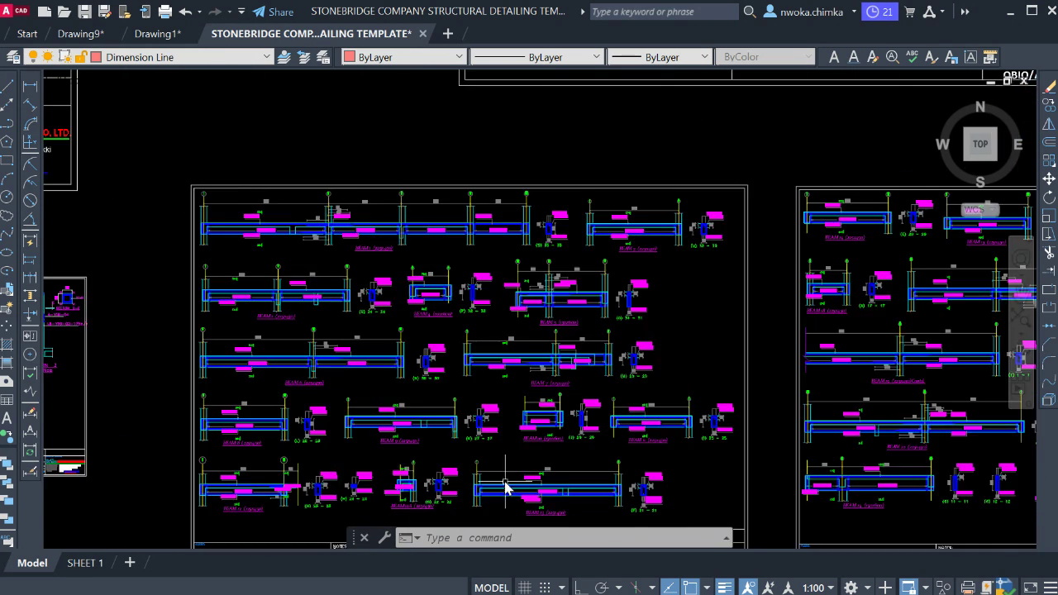
middle_click_drag(506, 487, 537, 355)
scroll(702, 455, "up", 4)
scroll(628, 372, "down", 4)
scroll(578, 304, "up", 3)
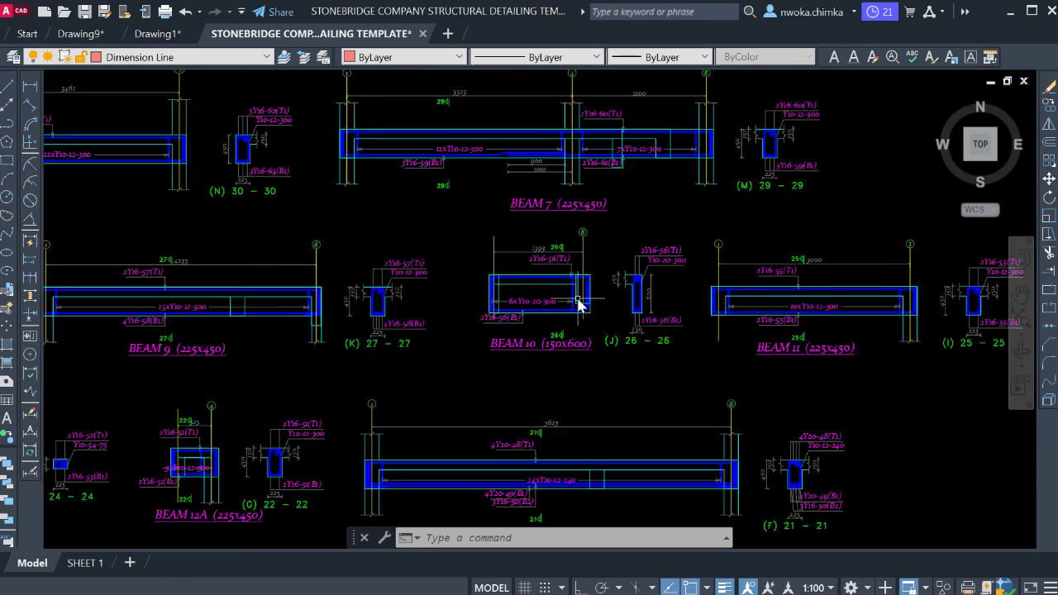
scroll(628, 363, "down", 4)
scroll(593, 303, "down", 3)
scroll(550, 371, "down", 2)
middle_click_drag(550, 371, 508, 268)
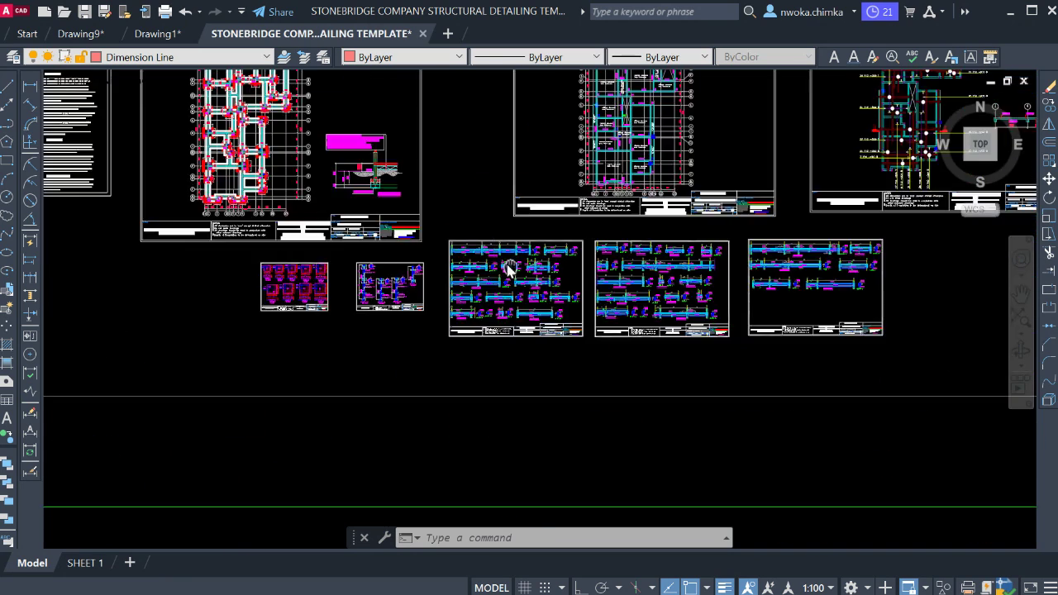
scroll(314, 279, "up", 3)
scroll(272, 206, "up", 5)
scroll(256, 170, "up", 3)
scroll(325, 192, "up", 2)
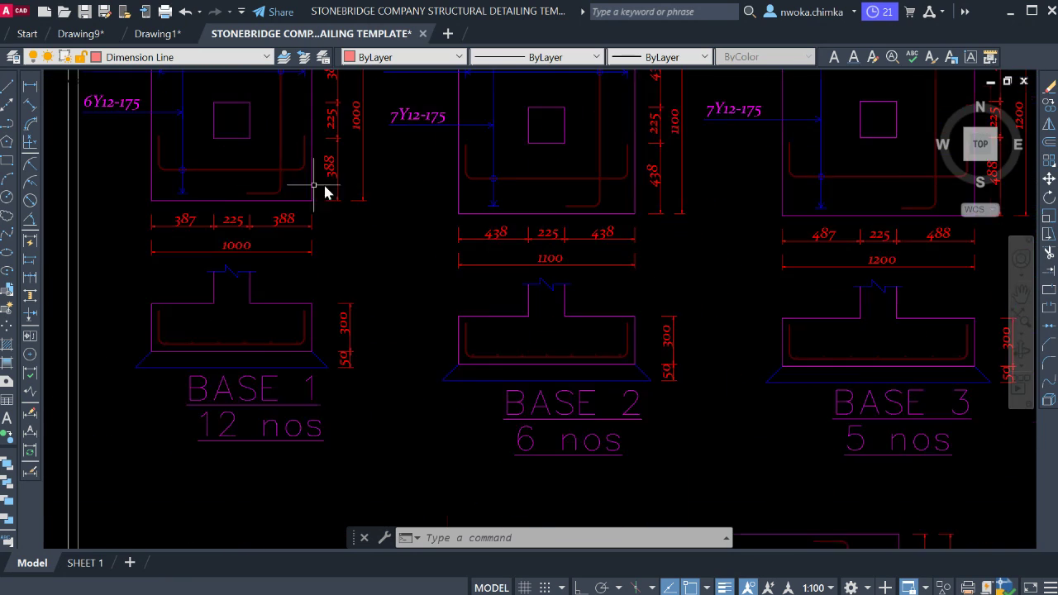
scroll(273, 199, "down", 4)
scroll(309, 257, "down", 3)
scroll(397, 229, "down", 2)
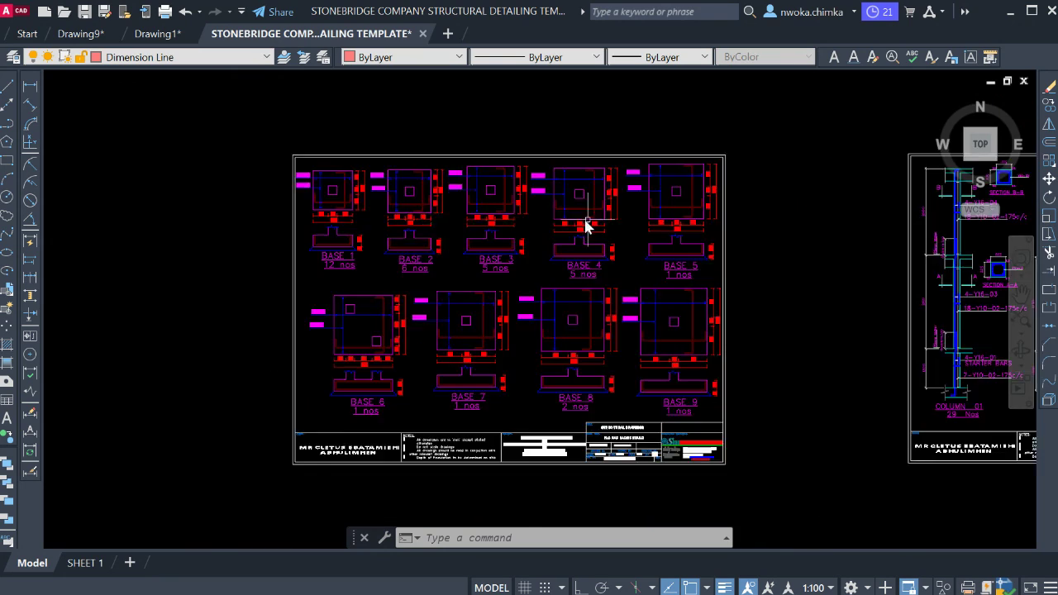
scroll(585, 227, "up", 3)
scroll(538, 213, "down", 5)
scroll(701, 264, "down", 2)
middle_click_drag(701, 265, 438, 277)
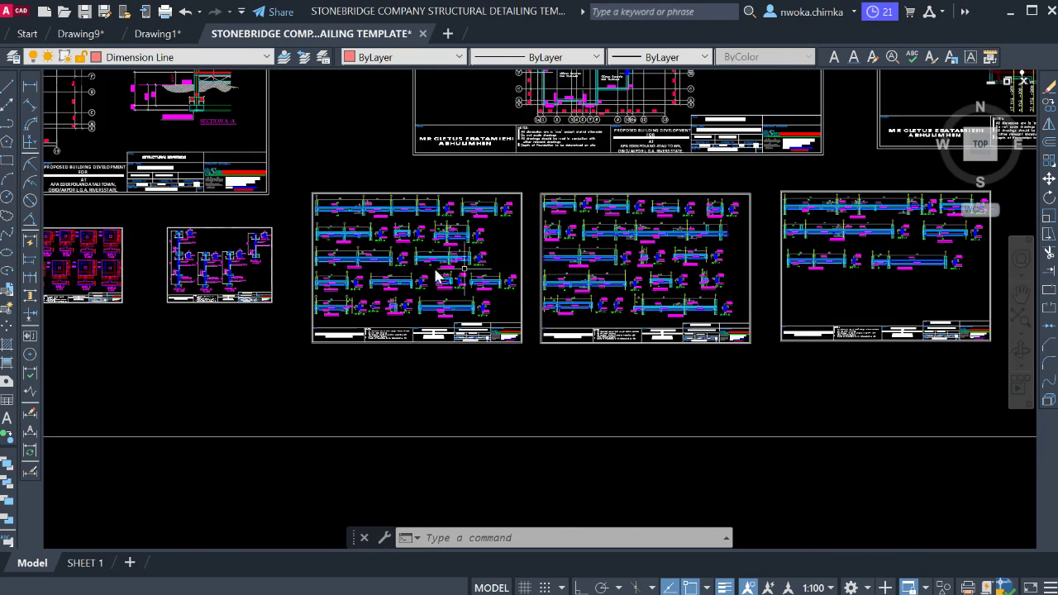
scroll(438, 277, "up", 1)
scroll(472, 267, "up", 3)
scroll(488, 252, "up", 3)
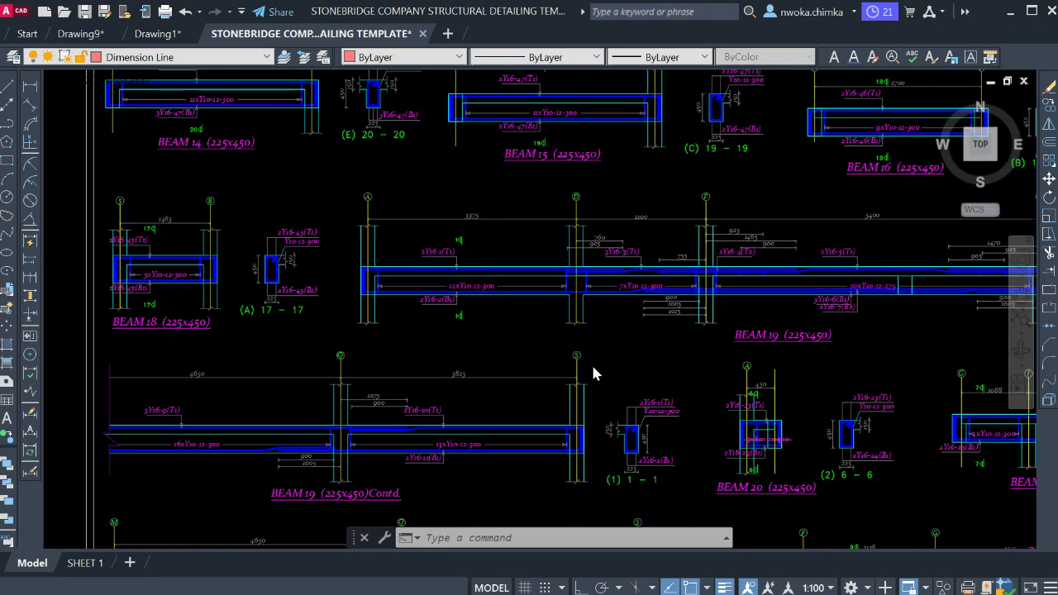
scroll(592, 374, "down", 4)
scroll(592, 374, "down", 1)
scroll(593, 374, "up", 1)
middle_click_drag(720, 267, 598, 397)
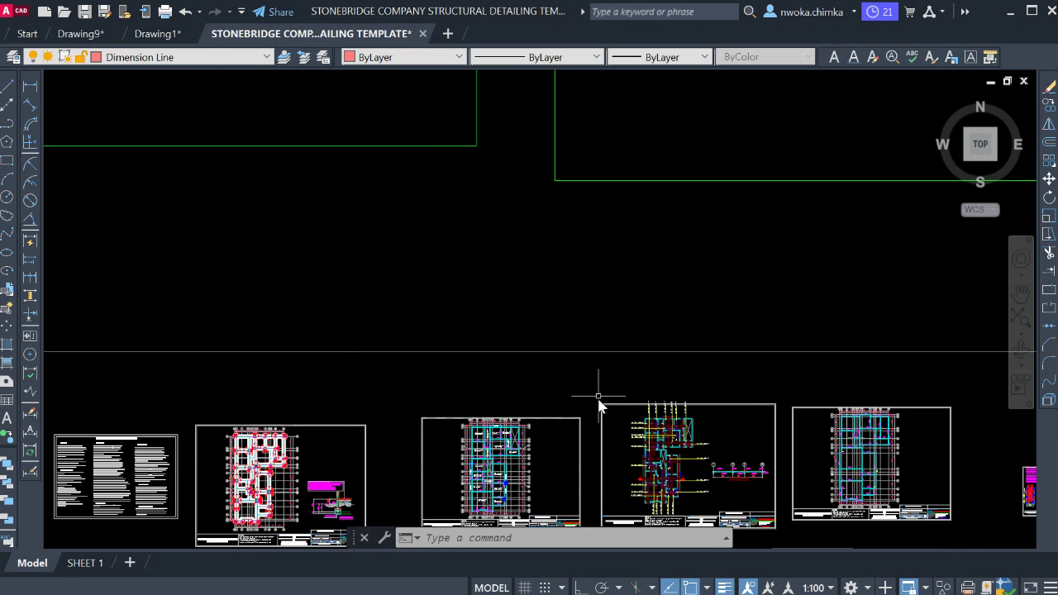
scroll(578, 380, "down", 2)
scroll(517, 339, "up", 2)
scroll(384, 310, "up", 2)
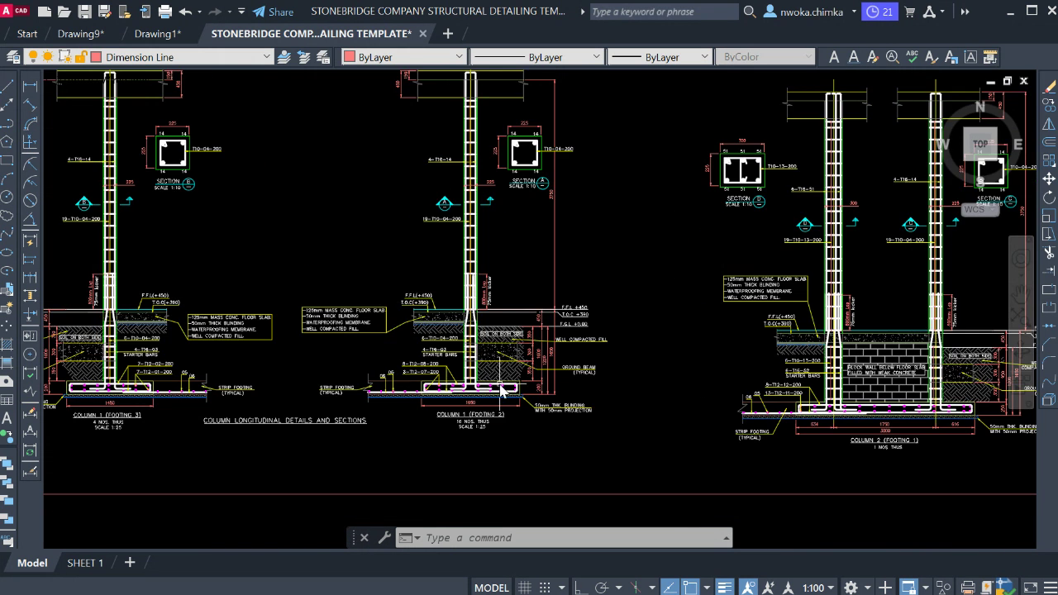
scroll(495, 388, "up", 2)
scroll(483, 380, "up", 2)
scroll(463, 380, "down", 2)
scroll(290, 337, "down", 5)
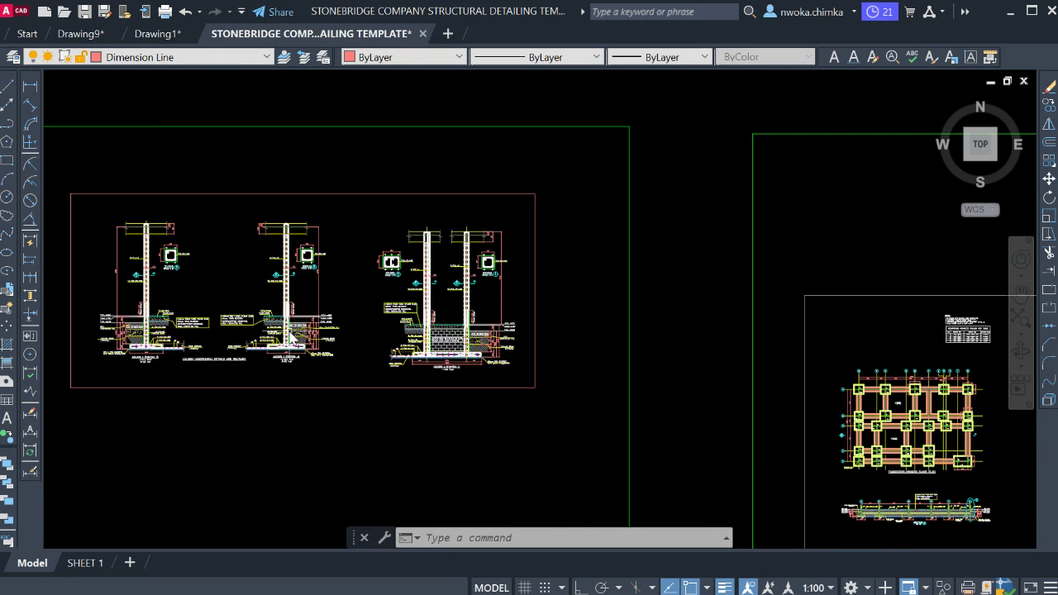
scroll(291, 337, "down", 3)
middle_click_drag(629, 353, 441, 338)
scroll(442, 338, "down", 2)
middle_click_drag(606, 344, 381, 361)
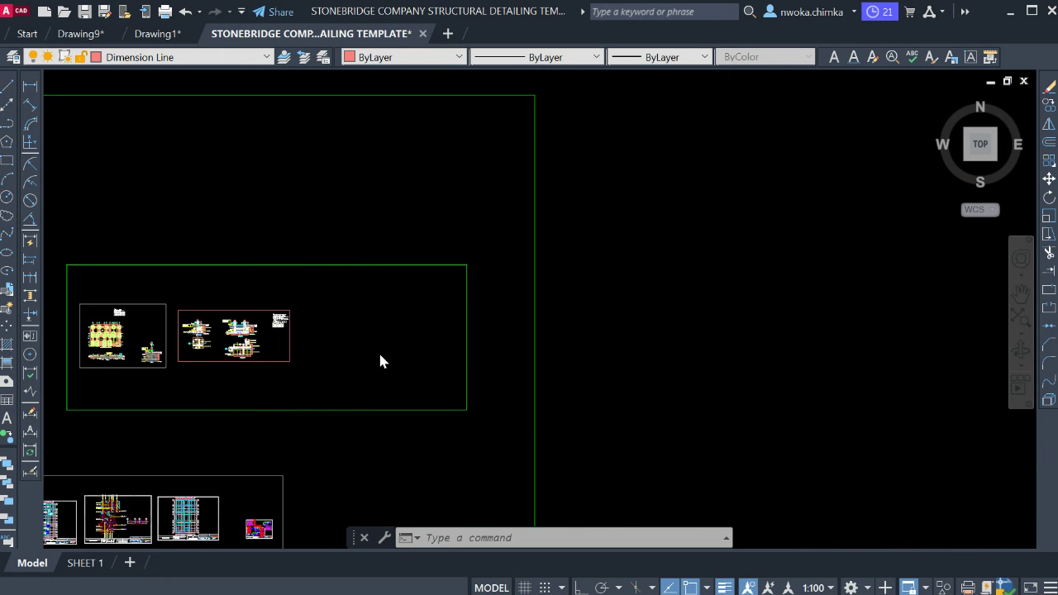
scroll(389, 351, "down", 2)
scroll(413, 331, "down", 2)
middle_click_drag(531, 331, 335, 309)
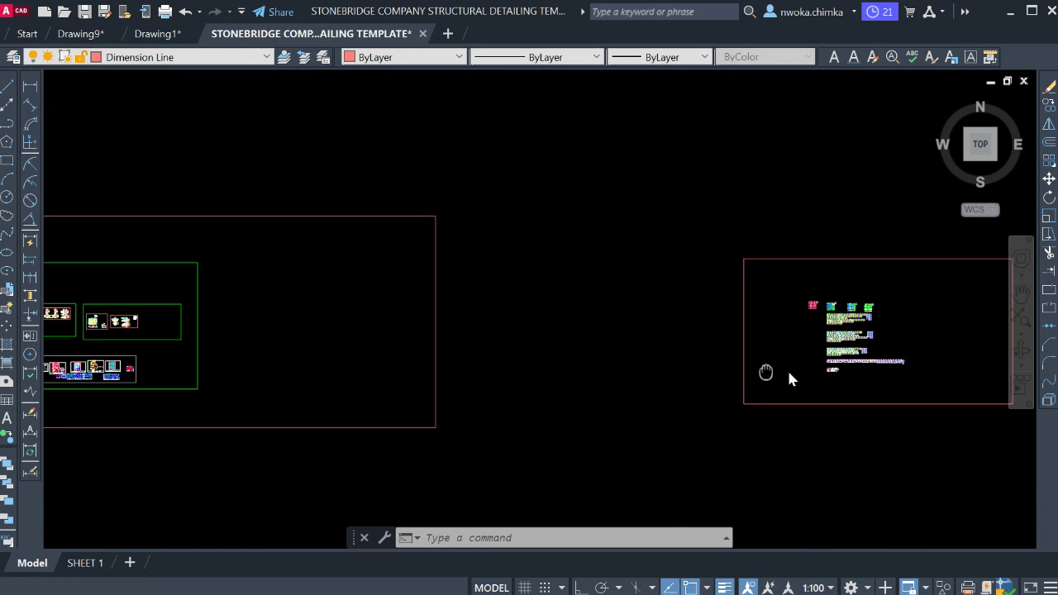
middle_click_drag(789, 378, 576, 285)
scroll(576, 285, "up", 4)
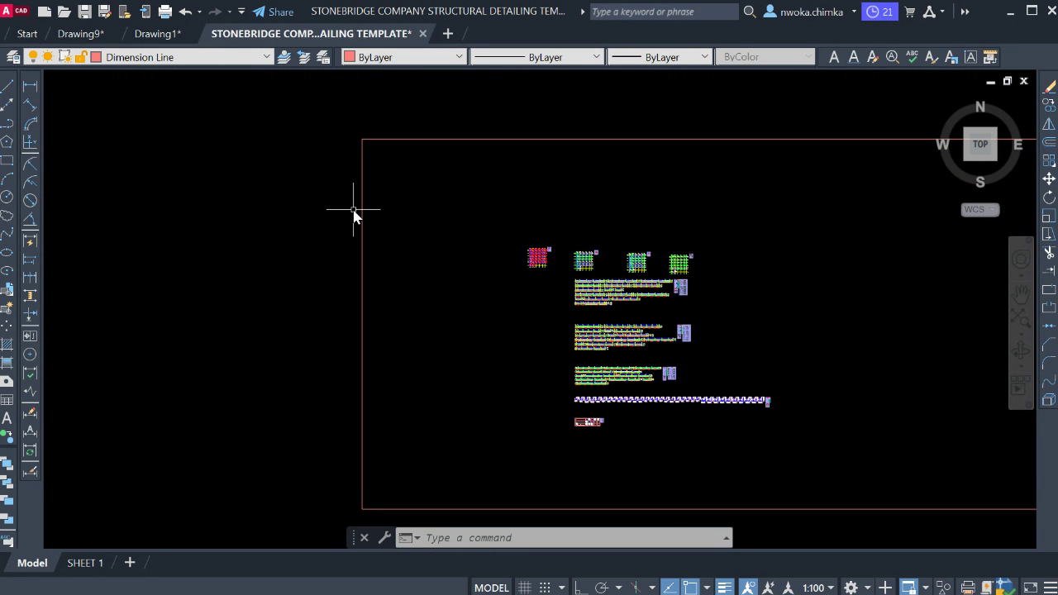